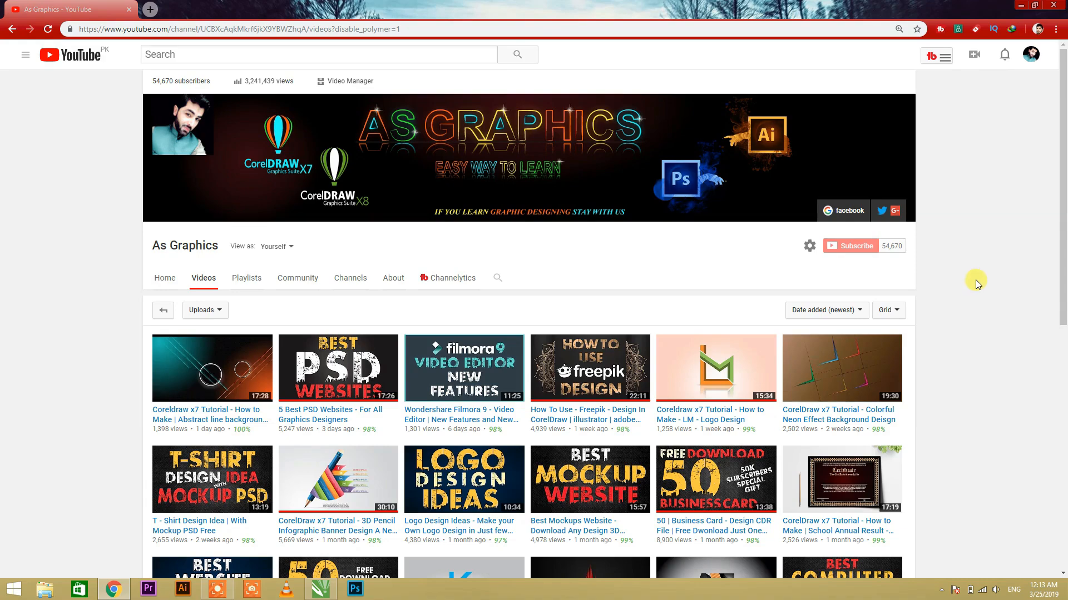
# Step: Browse the video uploads on the As Graphics YouTube channel
pyautogui.scroll(-5, 957, 321)
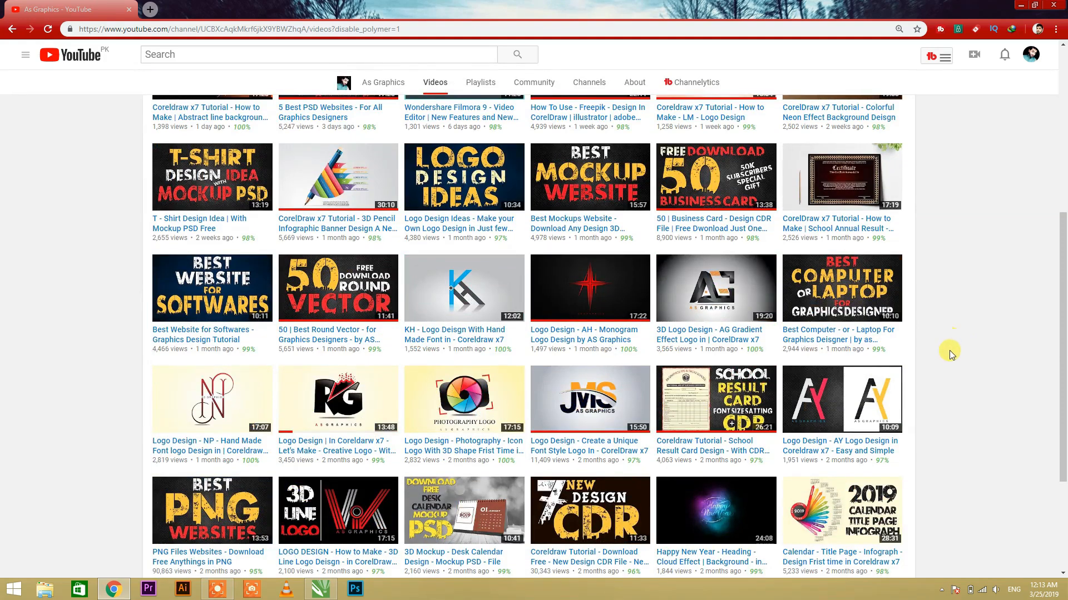
pyautogui.scroll(-3, 748, 356)
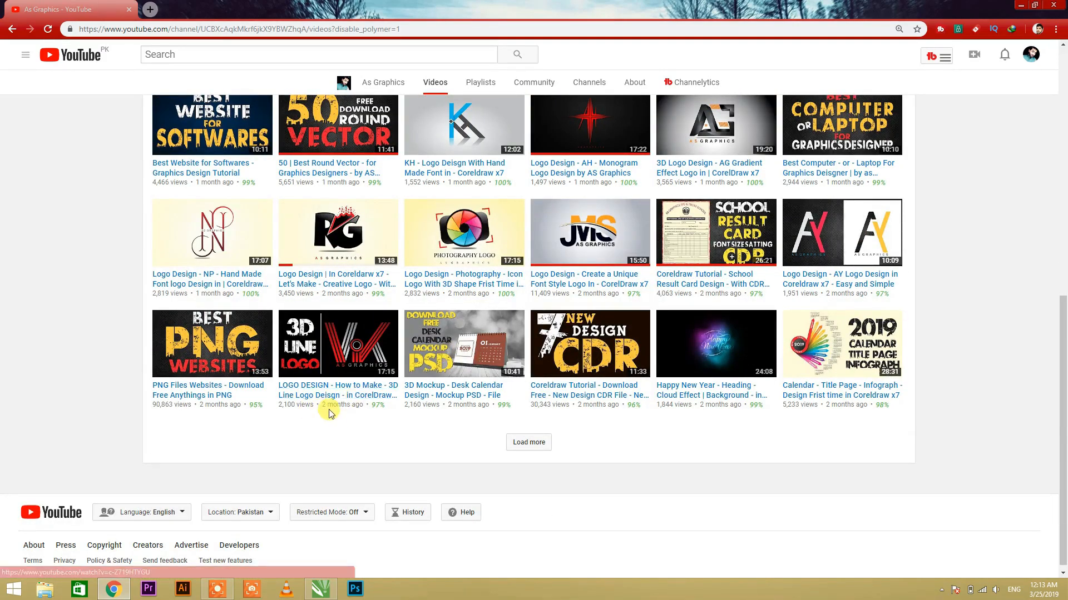
pyautogui.scroll(2, 70, 322)
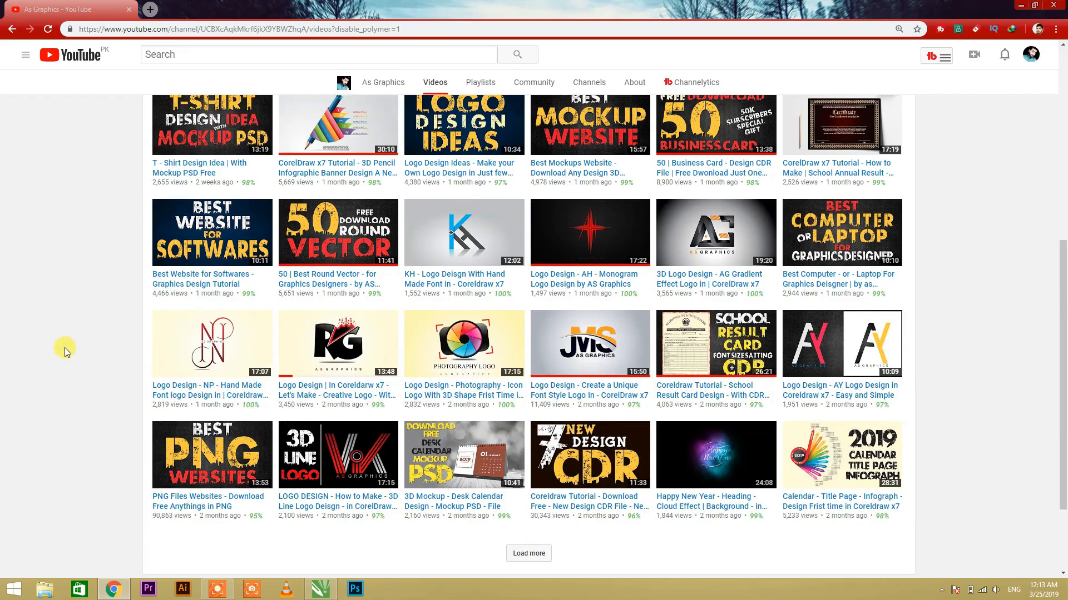
pyautogui.scroll(6, 65, 348)
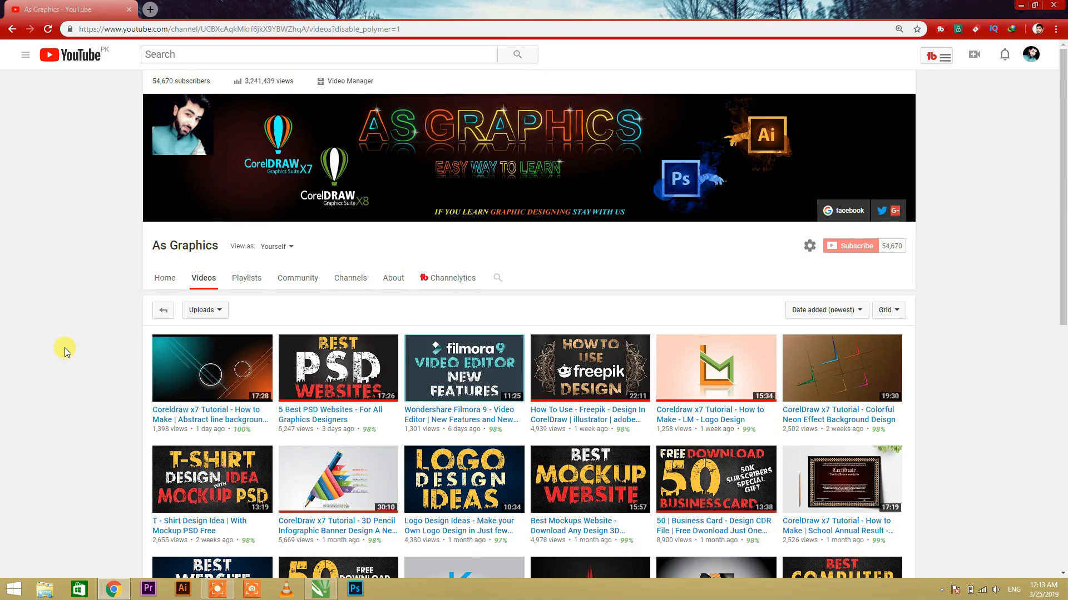
pyautogui.scroll(-1, 65, 351)
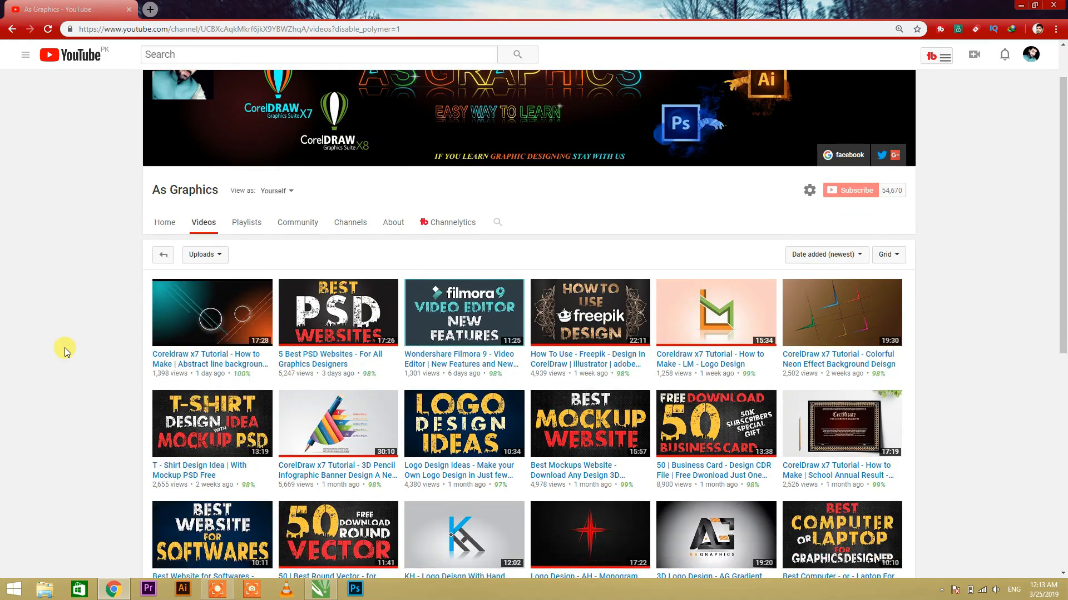
pyautogui.scroll(-3, 65, 350)
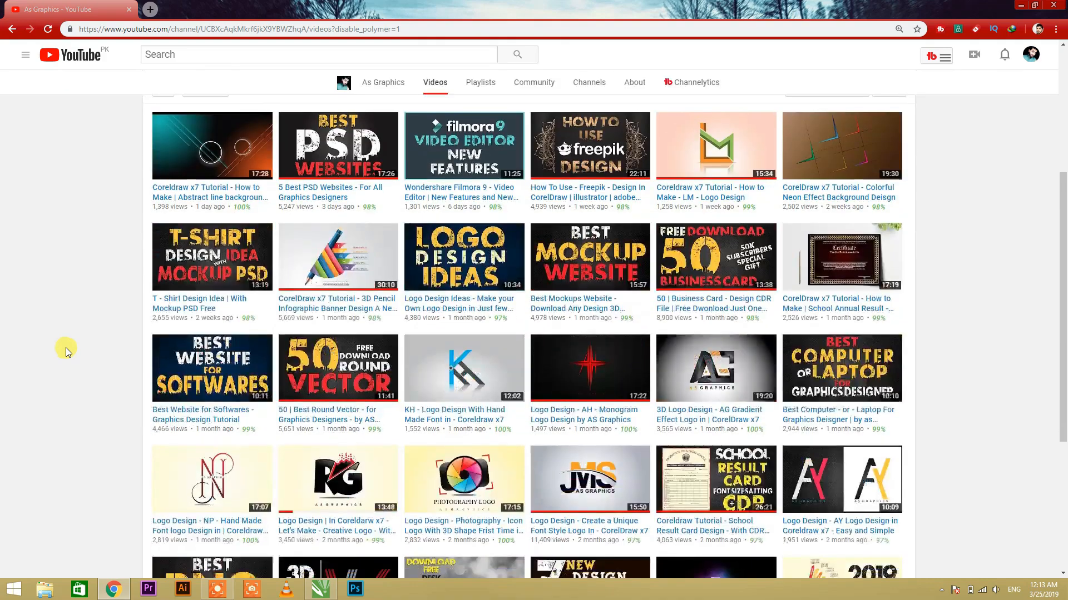
pyautogui.scroll(-2, 99, 365)
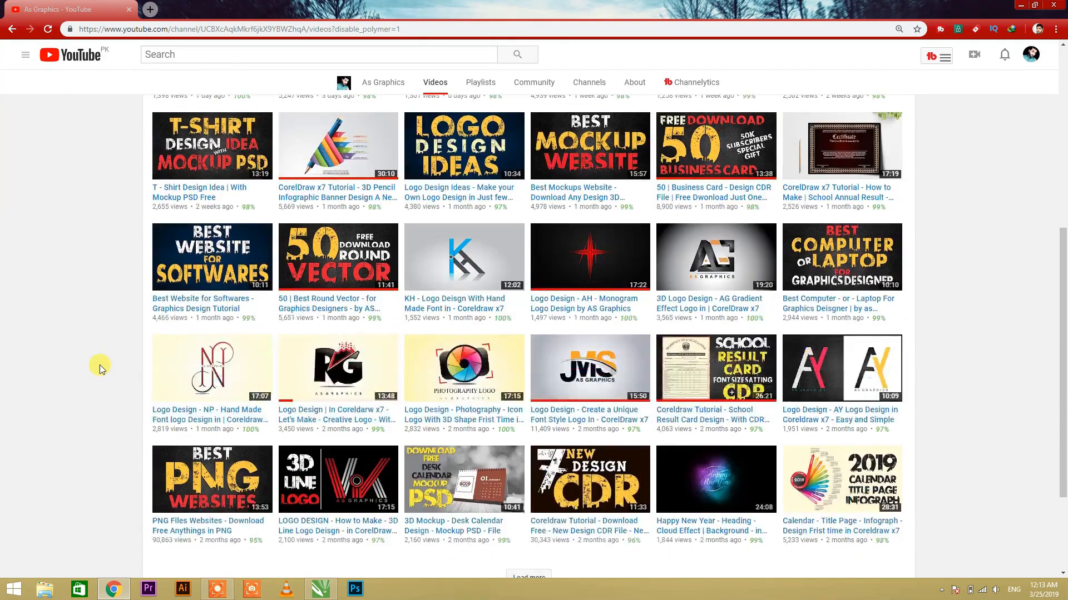
pyautogui.scroll(6, 86, 352)
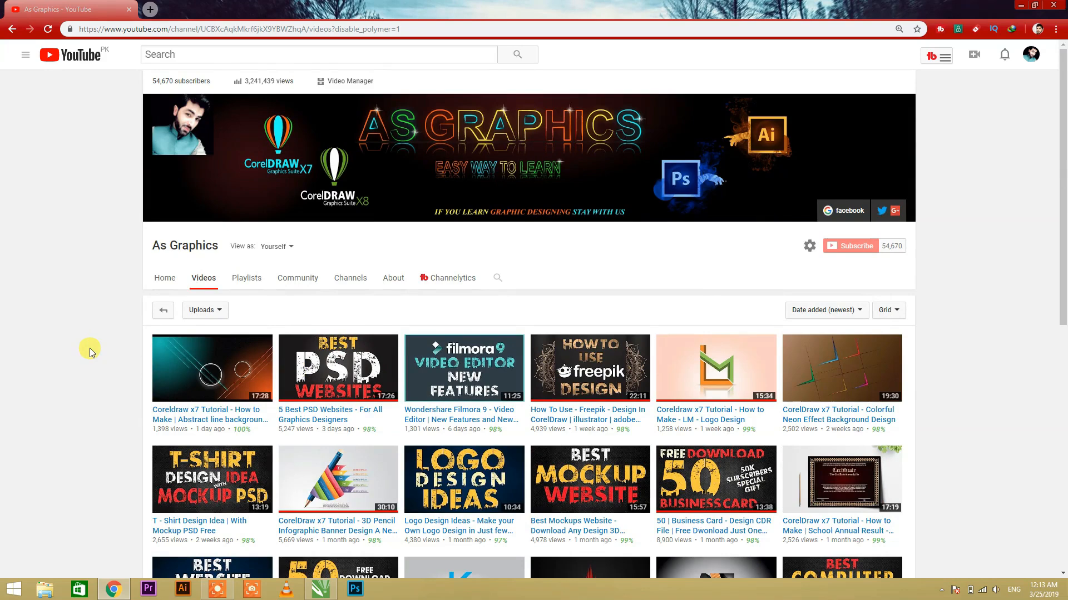
# Step: Switch to CorelDRAW with the sb logo.cdr document and view the available page sizes
pyautogui.click(322, 588)
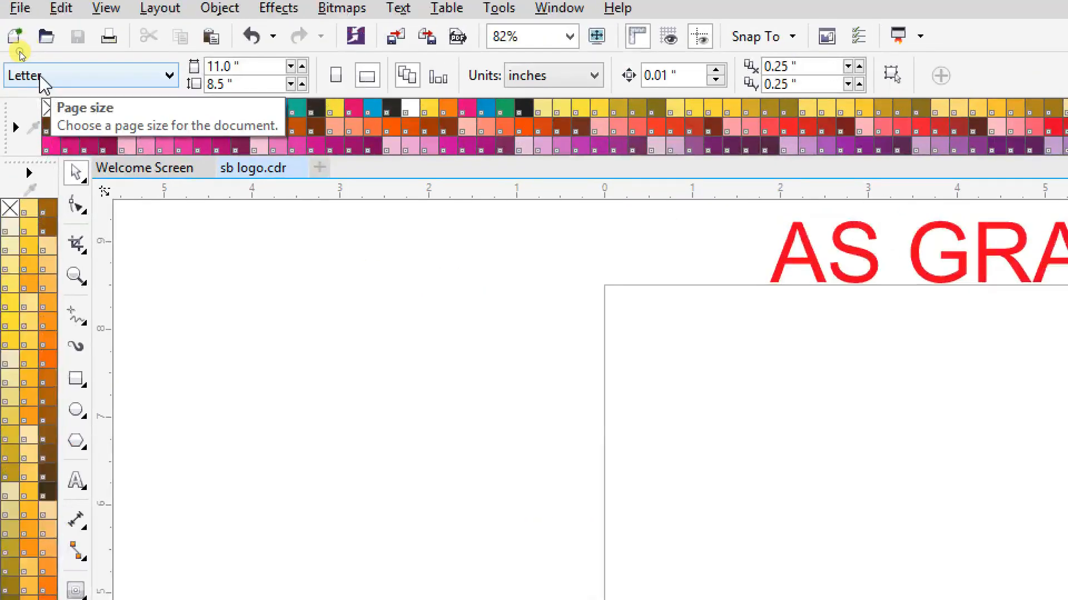
pyautogui.click(32, 76)
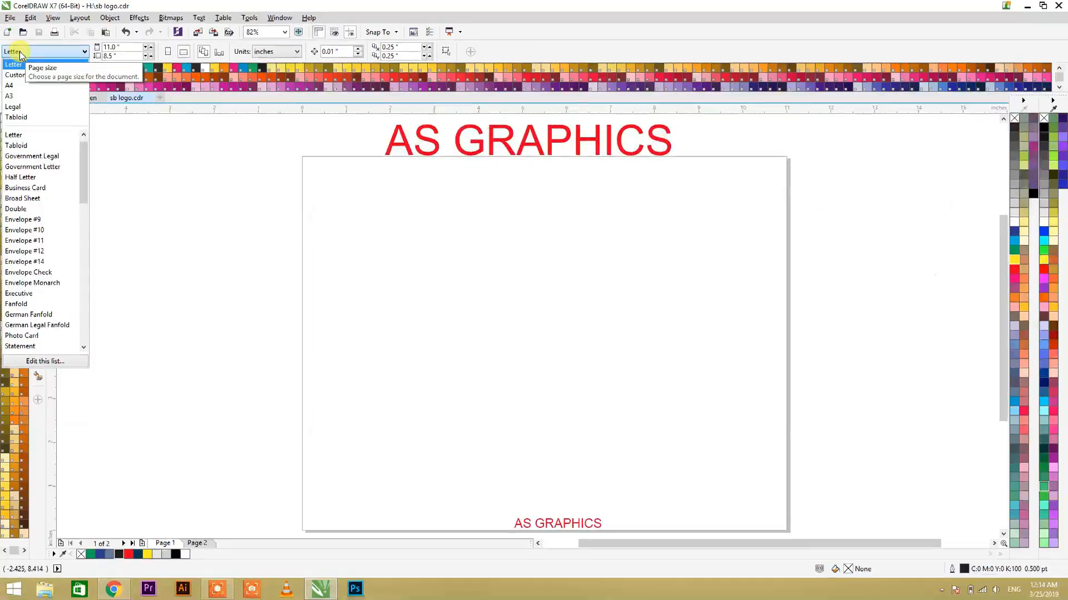
pyautogui.click(441, 279)
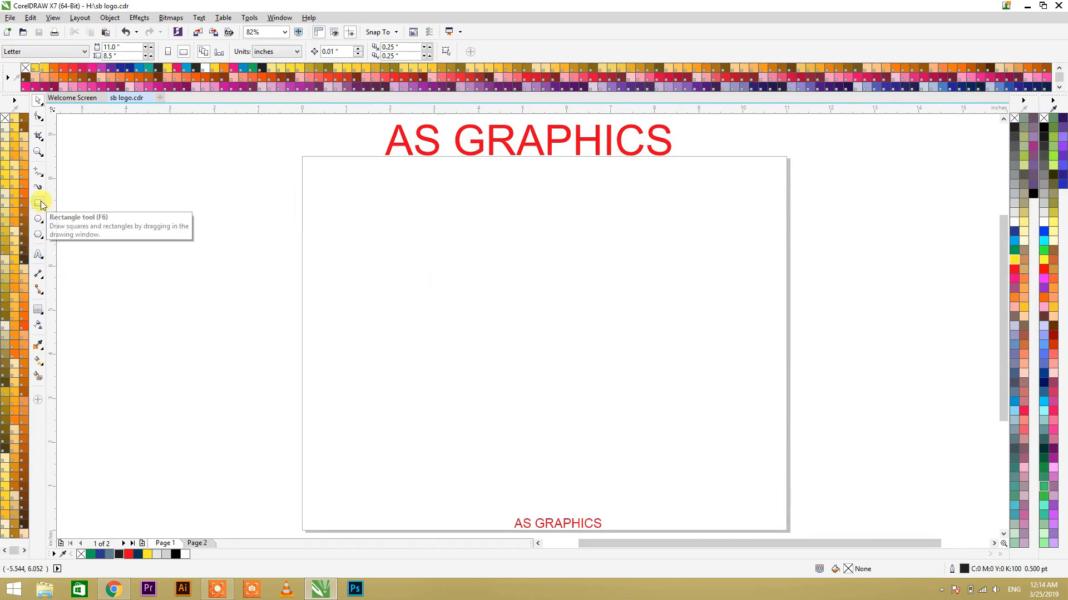
# Step: Enable the QiPress Lite keystroke display so that its overlay shows over the drawing window
pyautogui.click(943, 590)
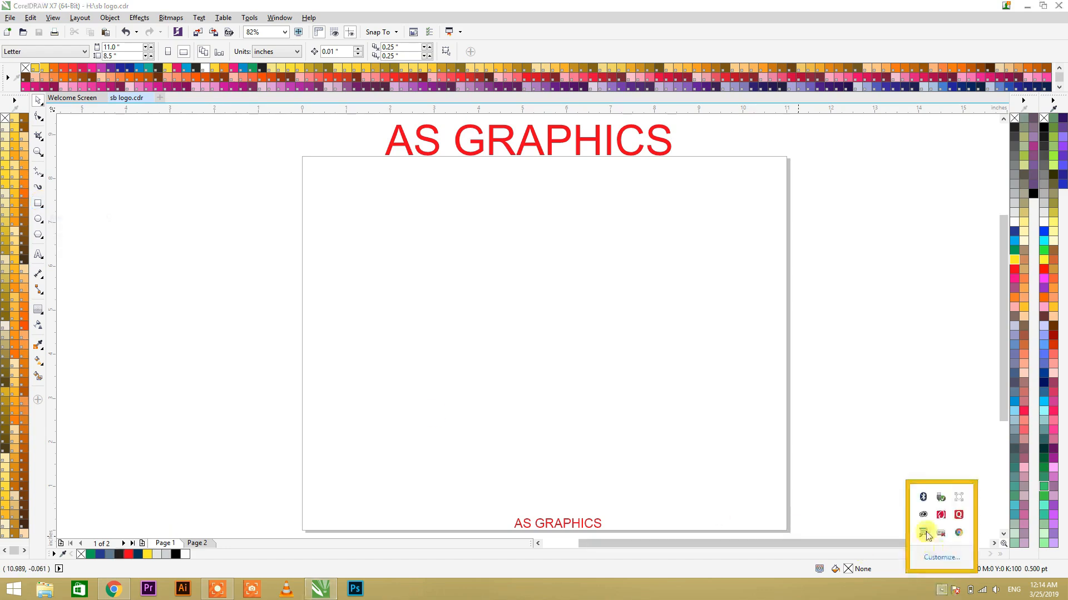
pyautogui.rightClick(922, 530)
pyautogui.click(865, 480)
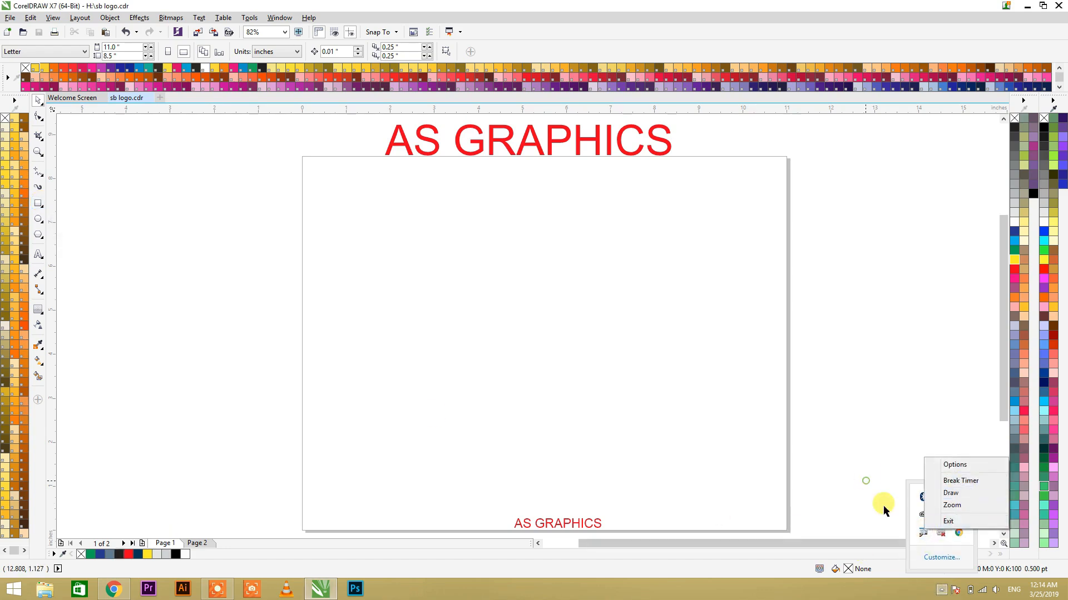
pyautogui.click(922, 531)
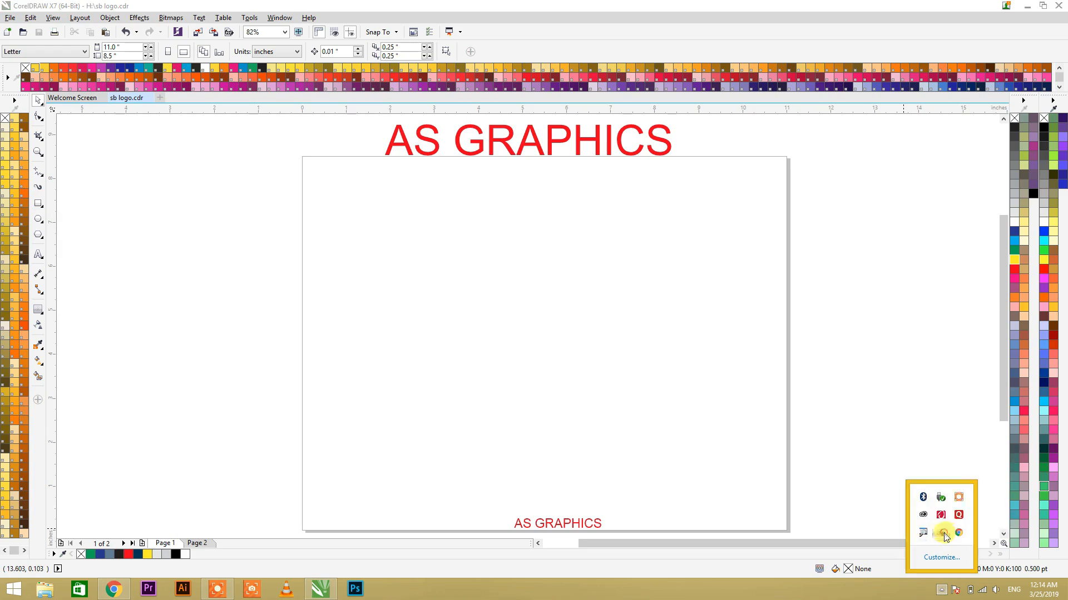
pyautogui.rightClick(945, 534)
pyautogui.click(651, 449)
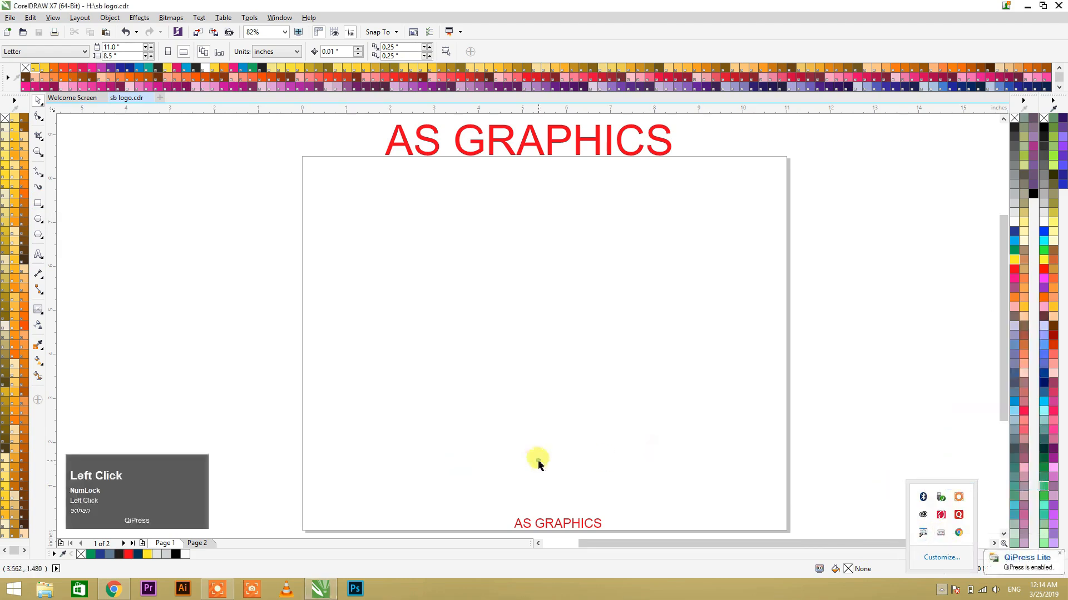
pyautogui.click(179, 473)
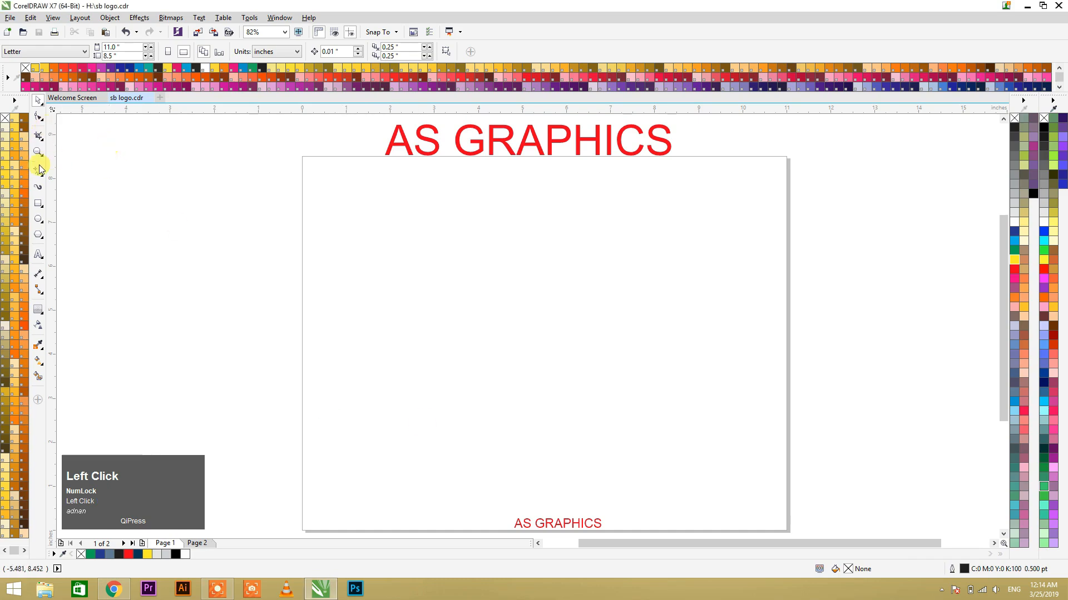
# Step: Draw a horizontal rectangle about 2.79 by 0.78 inches in the upper middle of the page
pyautogui.press('F11')
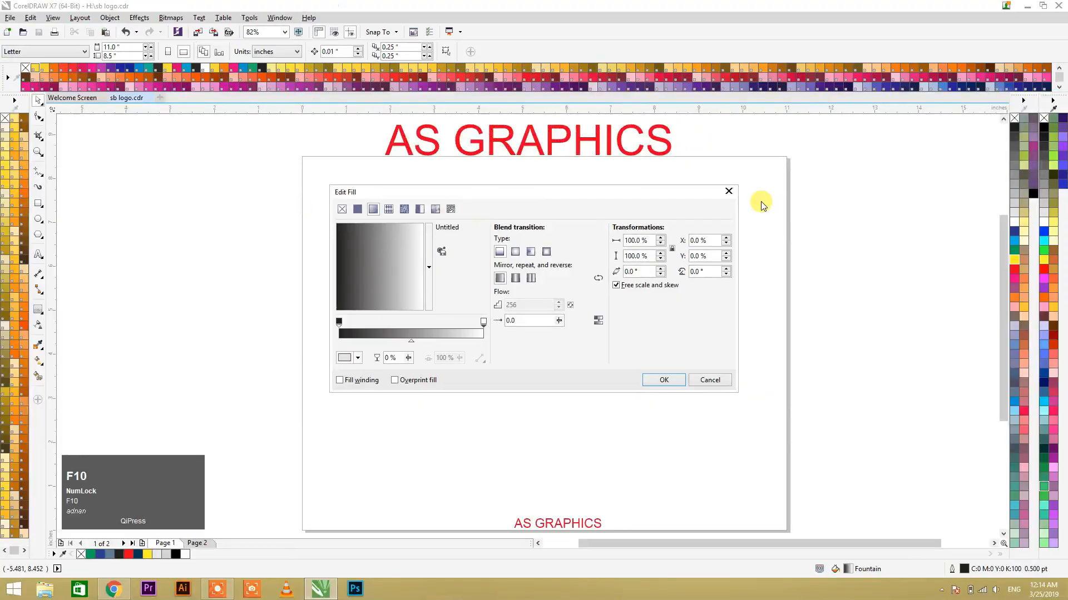
pyautogui.click(728, 191)
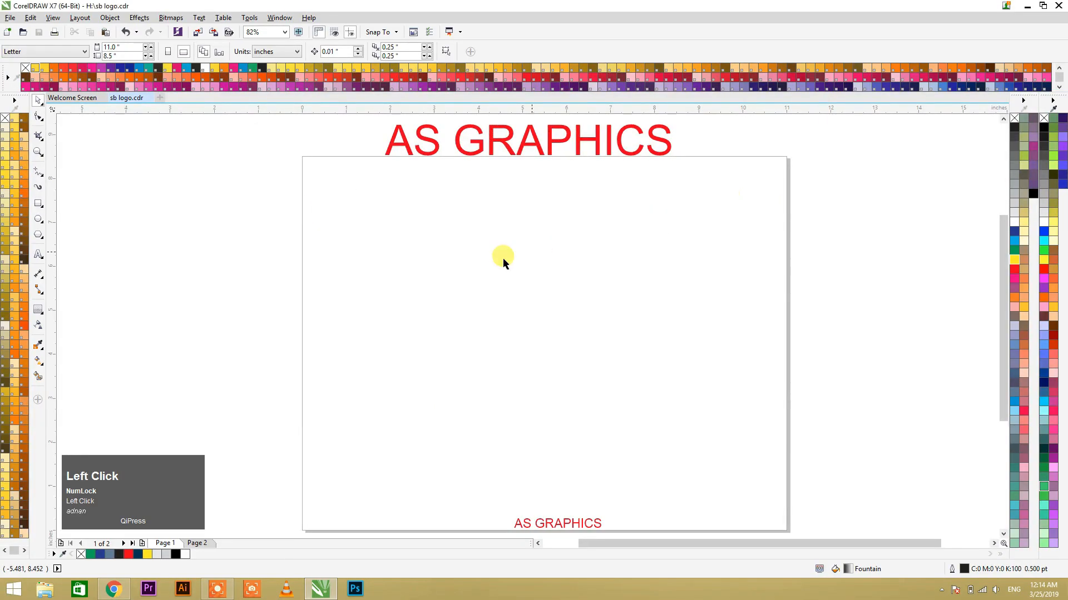
pyautogui.click(38, 203)
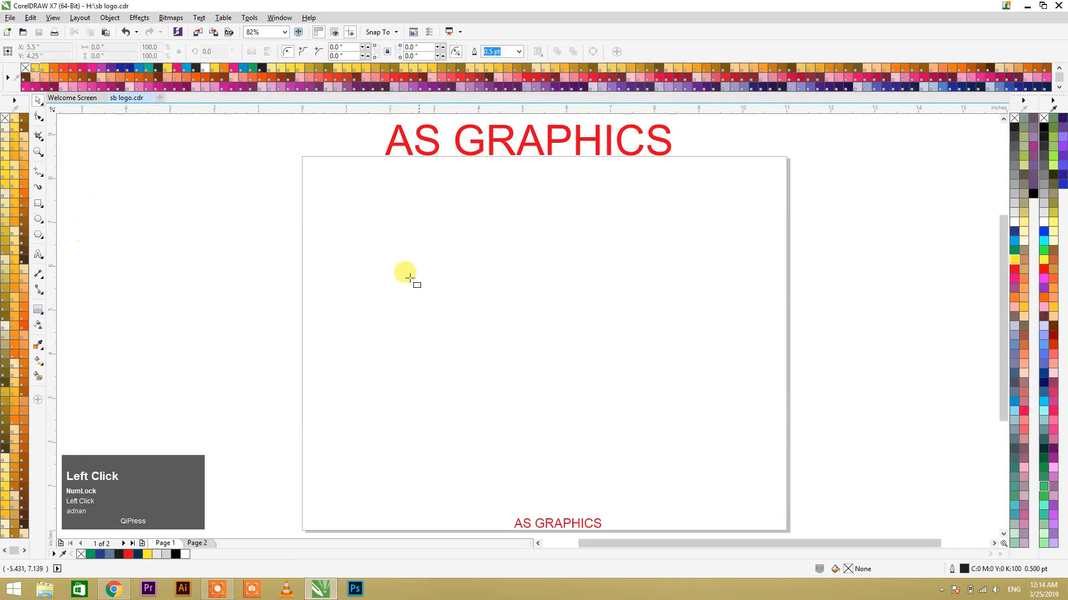
pyautogui.moveTo(443, 260); pyautogui.dragTo(567, 295)
pyautogui.press('space')
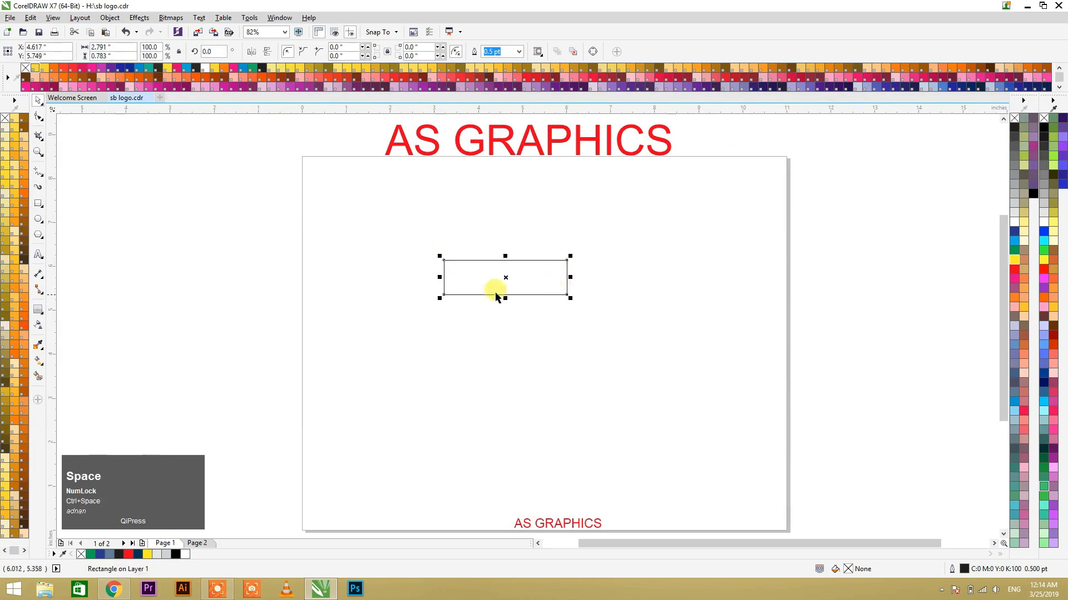
# Step: Round the rectangle's two left corners fully to a radius of about 0.392 inch each, leaving the right corners square
pyautogui.press('F2')
pyautogui.moveTo(417, 233); pyautogui.dragTo(587, 322)
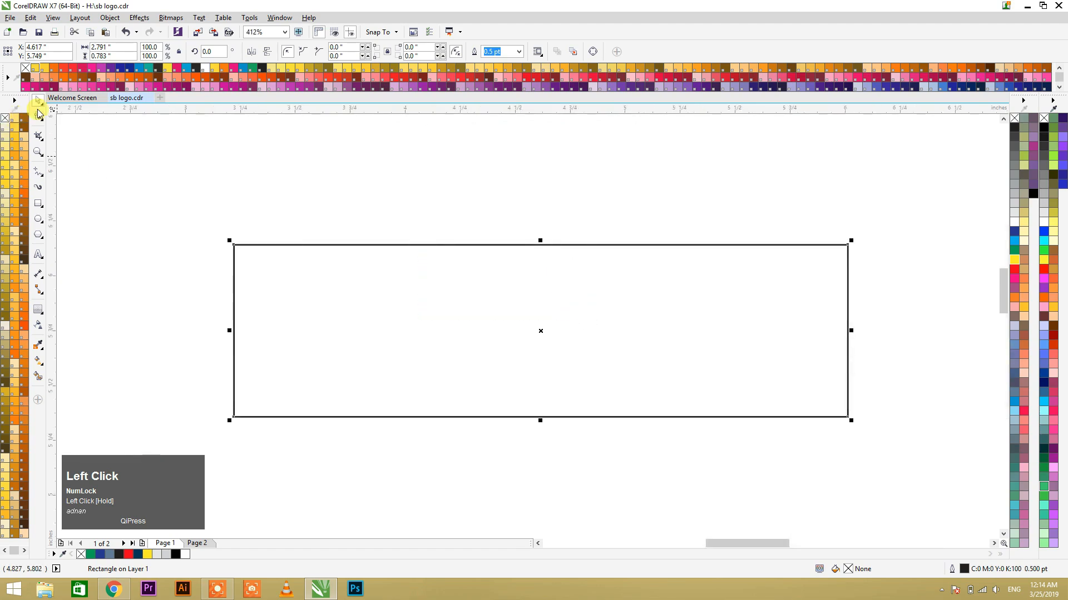
pyautogui.click(38, 116)
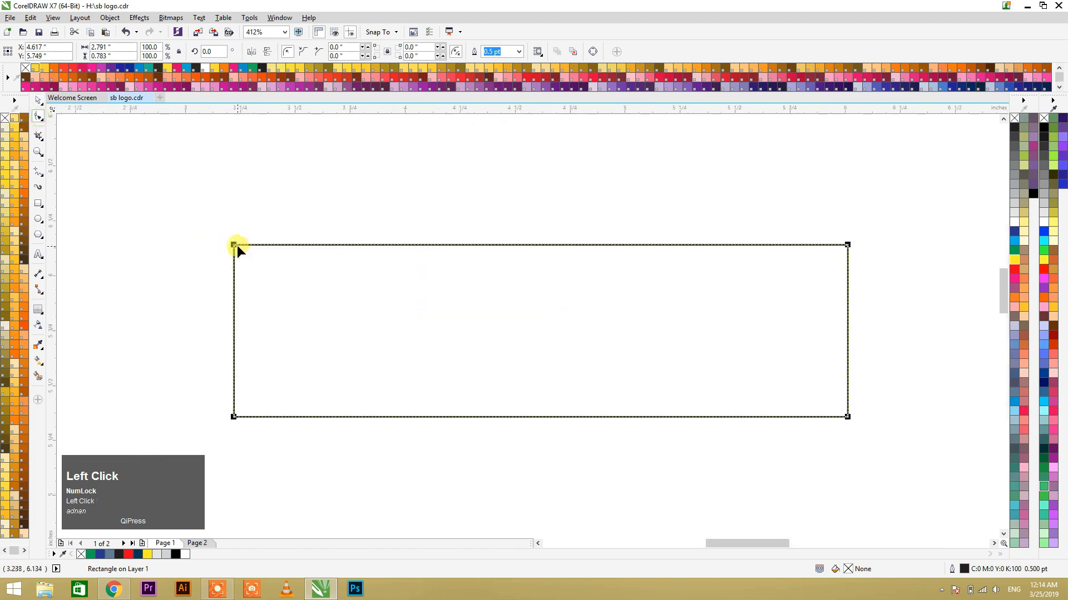
pyautogui.moveTo(234, 245); pyautogui.dragTo(414, 356)
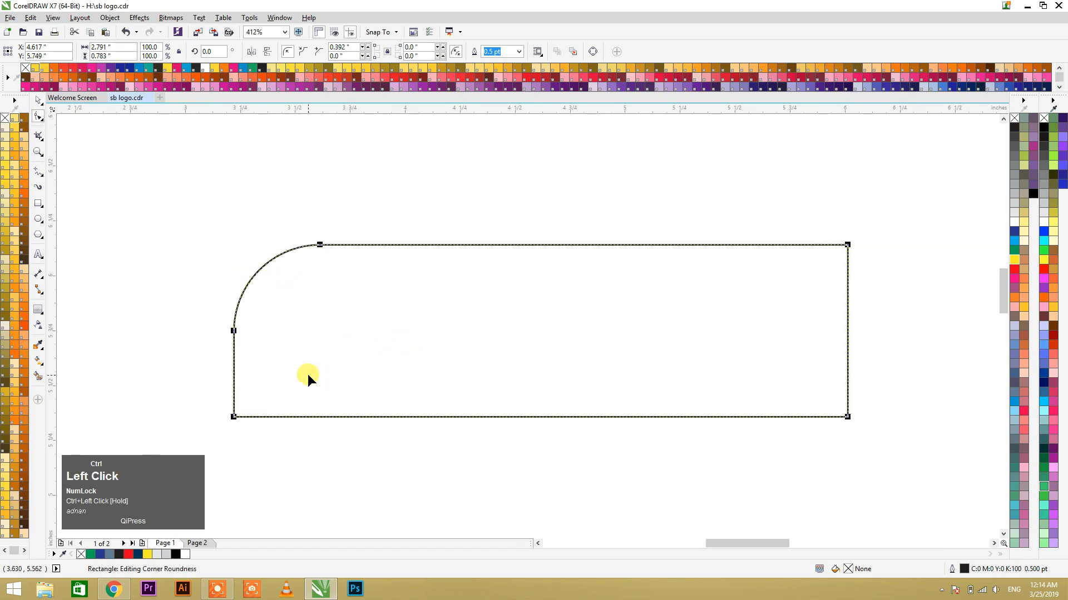
pyautogui.moveTo(234, 418); pyautogui.dragTo(469, 344)
pyautogui.press('space')
# Step: Add a single-step inside contour to the rounded shape with an offset of about 0.311 inch
pyautogui.click(44, 318)
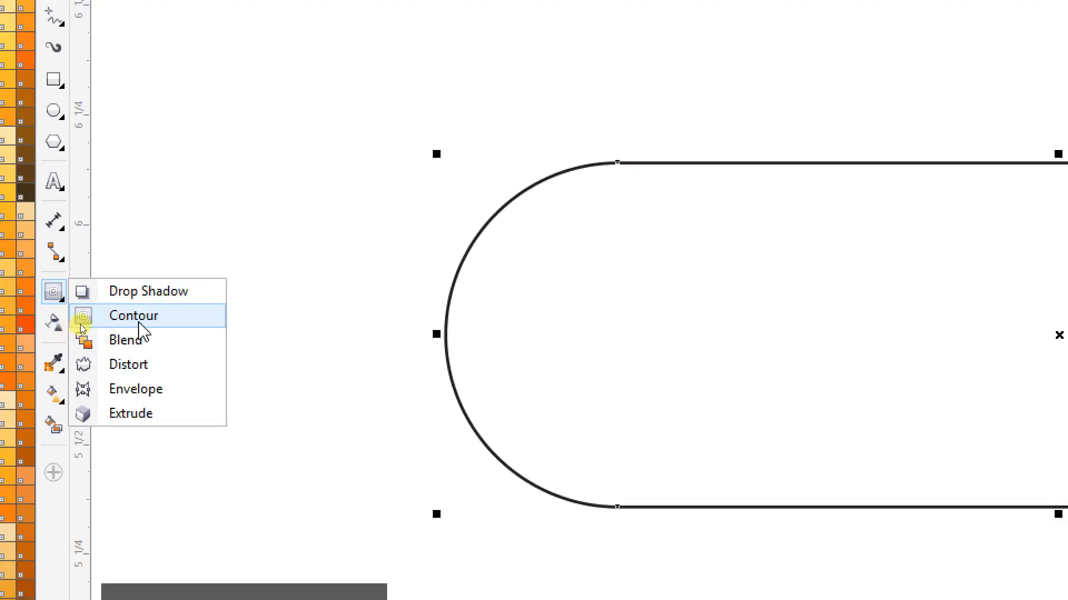
pyautogui.click(78, 321)
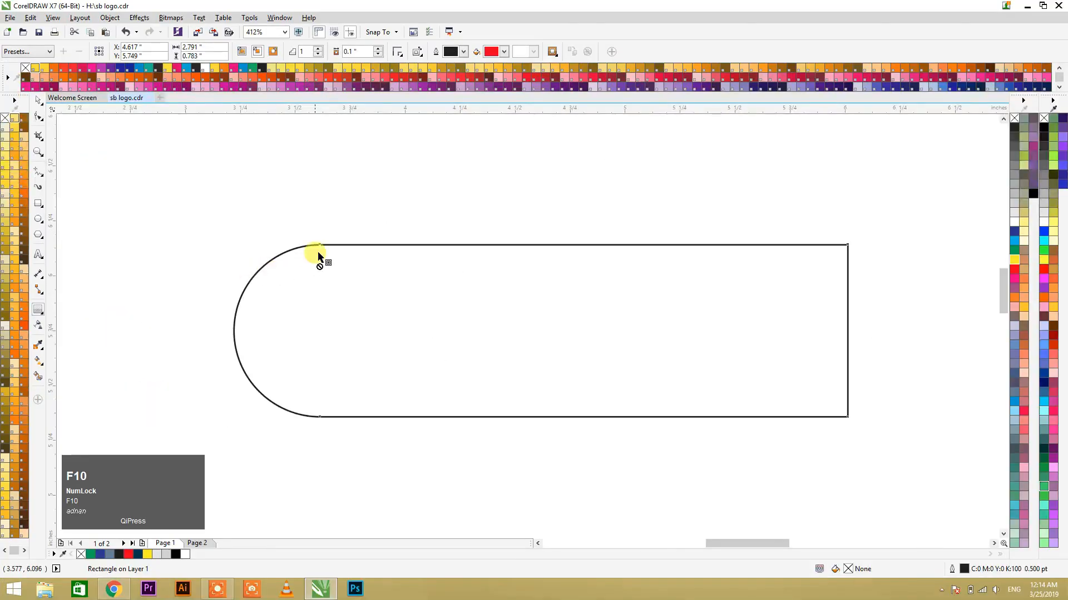
pyautogui.moveTo(318, 253); pyautogui.dragTo(367, 317)
pyautogui.press('space')
# Step: Break the contour group apart into separate outer and inner shapes
pyautogui.scroll(-2, 386, 238)
pyautogui.click(432, 244)
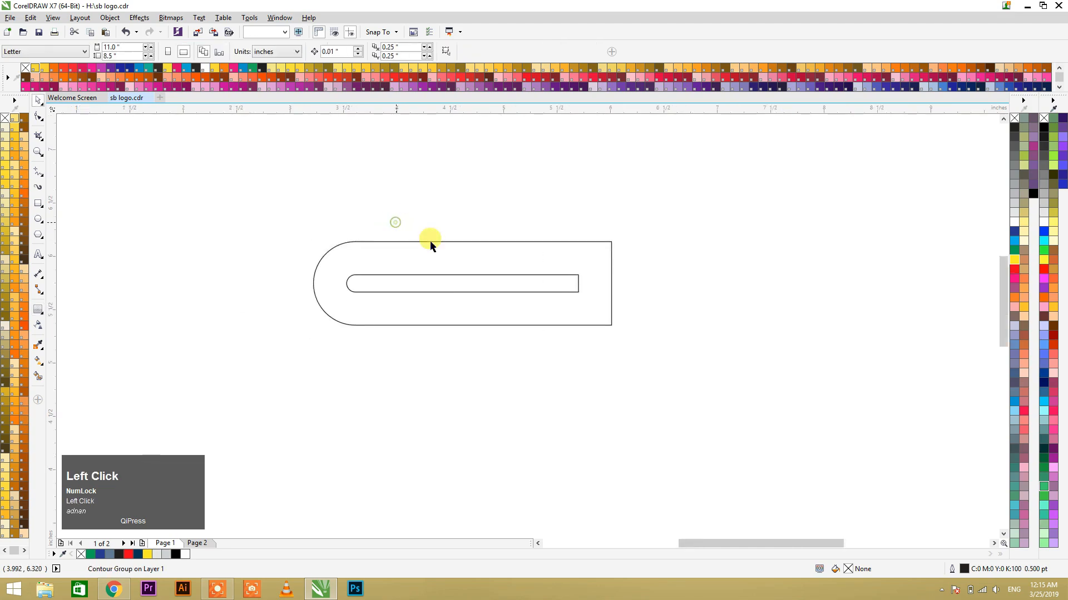
pyautogui.click(433, 245)
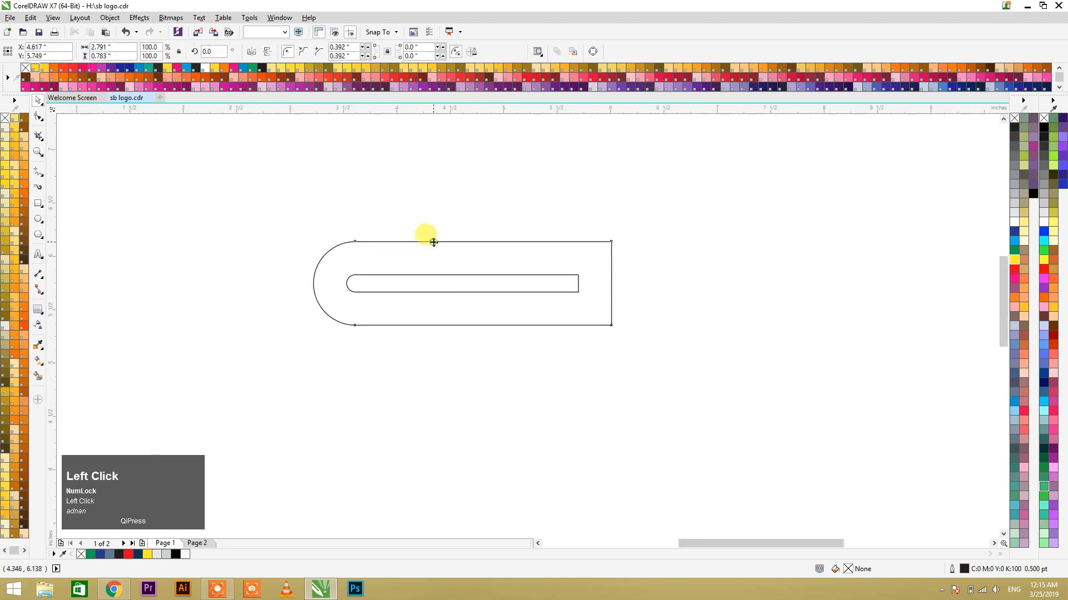
pyautogui.click(435, 279)
pyautogui.rightClick(435, 276)
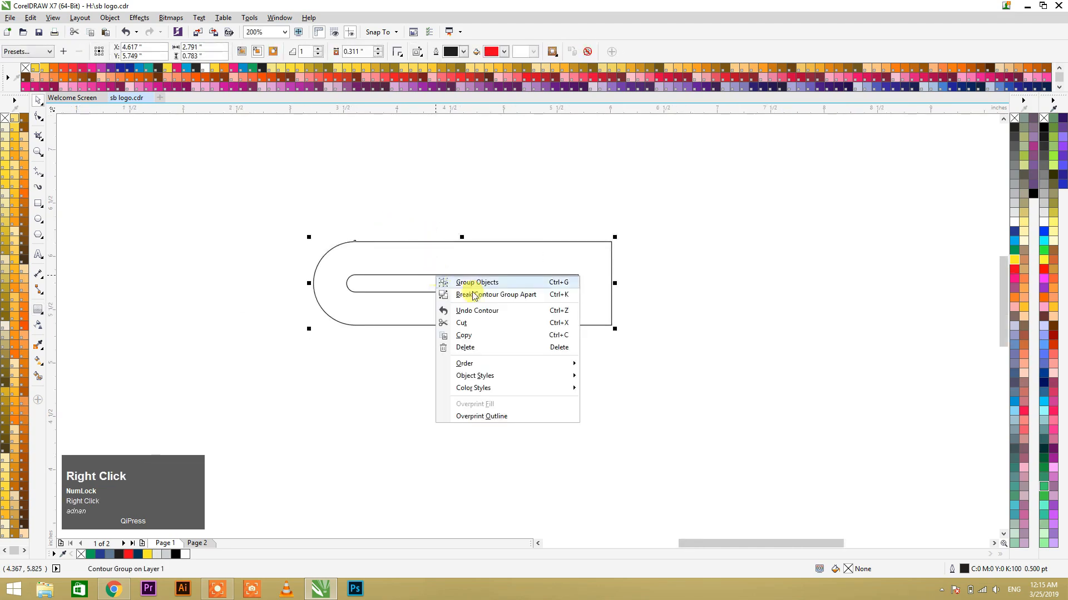
pyautogui.press('F10')
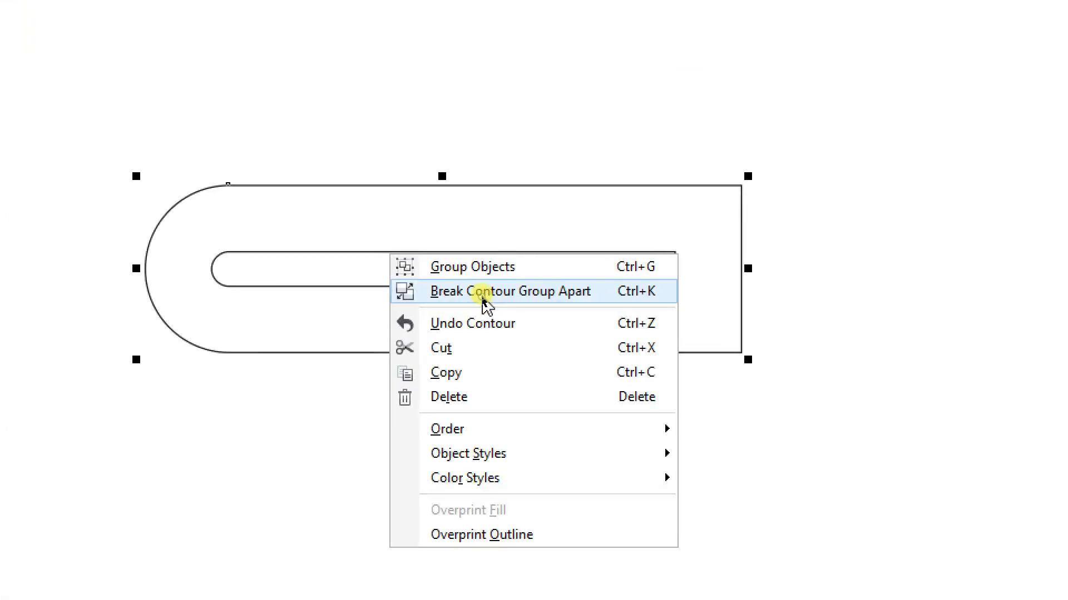
pyautogui.click(482, 295)
# Step: Group the outer and inner shapes together and select the group
pyautogui.moveTo(234, 185); pyautogui.dragTo(643, 356)
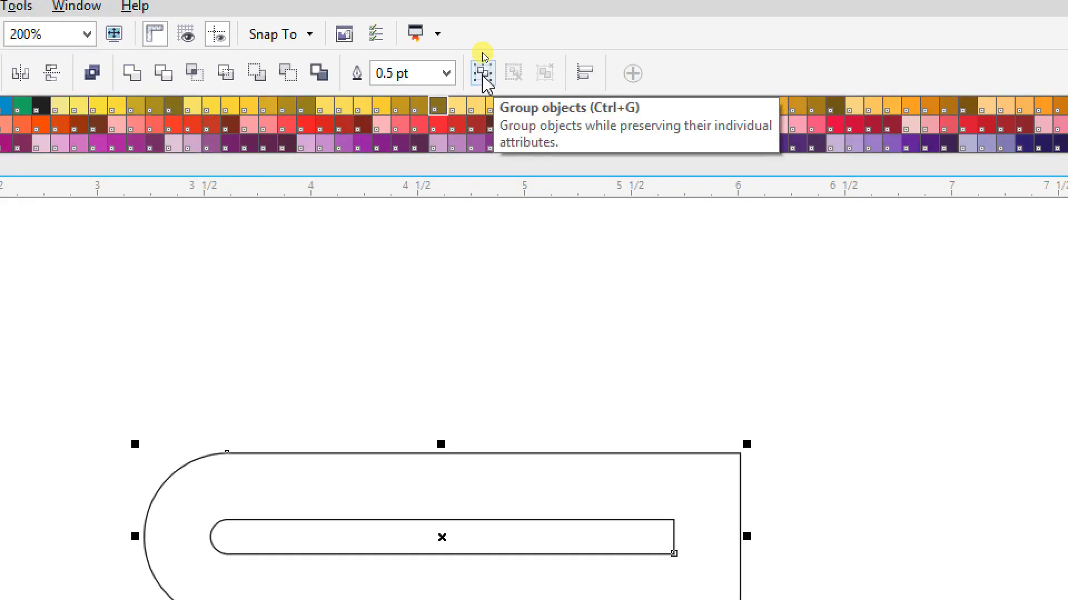
pyautogui.click(483, 73)
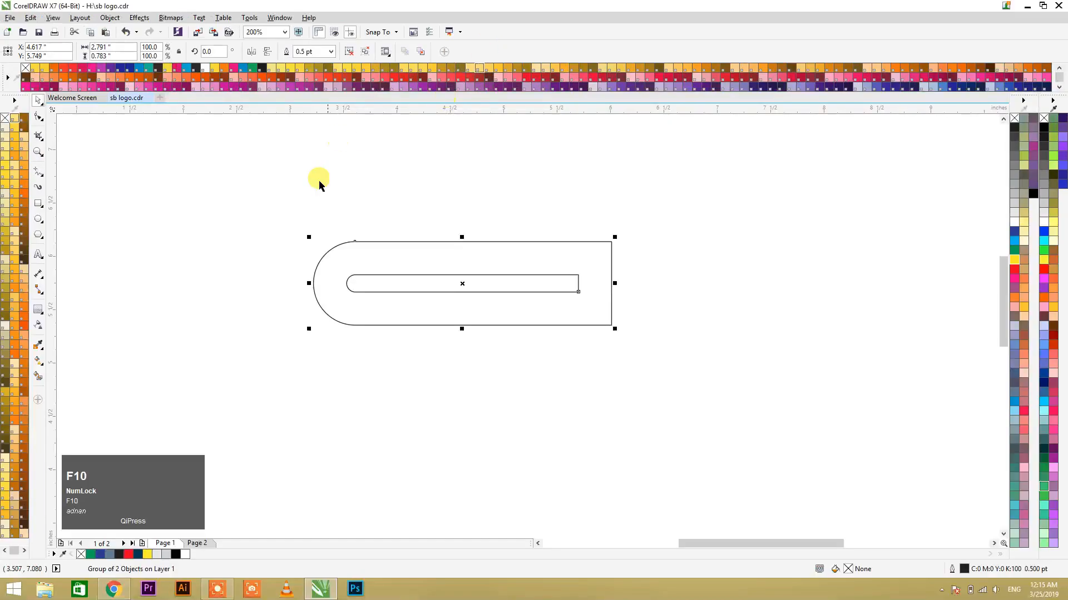
pyautogui.click(311, 197)
pyautogui.moveTo(278, 193); pyautogui.dragTo(698, 389)
# Step: Turn on snapping to objects
pyautogui.click(378, 32)
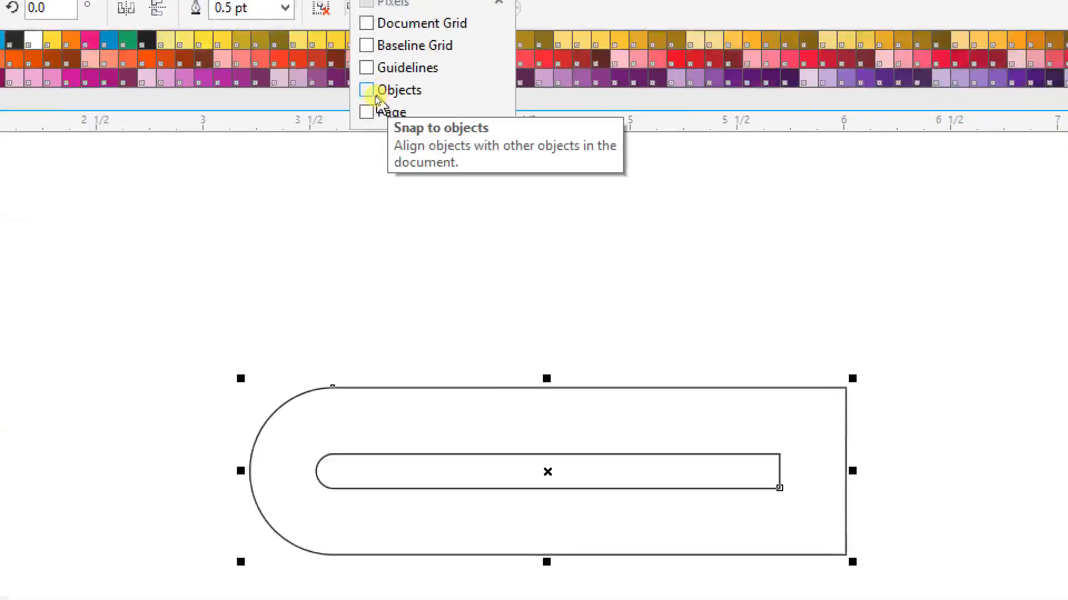
pyautogui.click(373, 93)
pyautogui.press('F10')
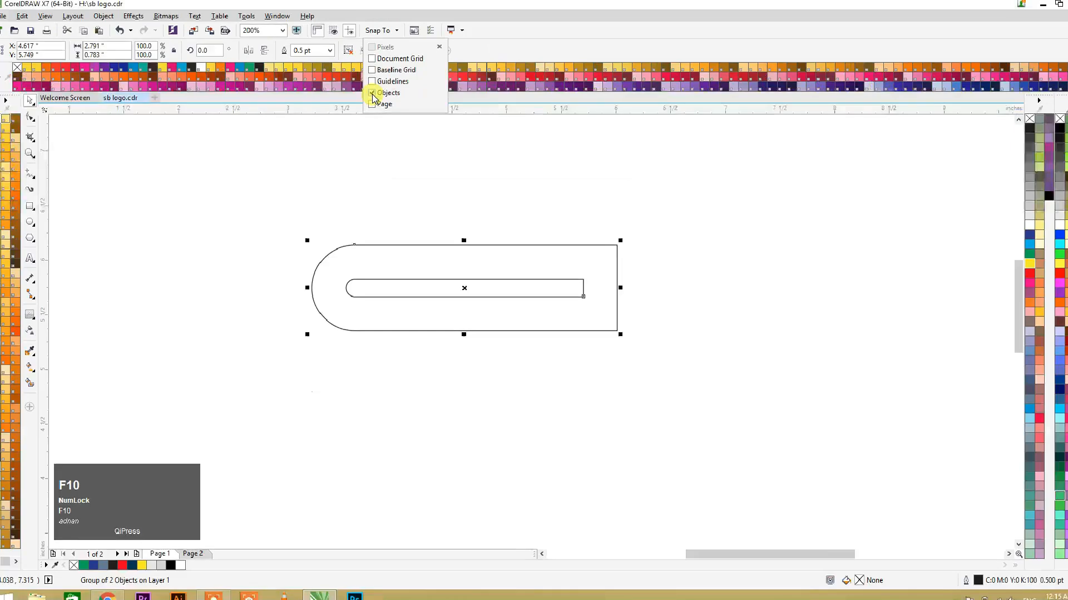
# Step: Place a copy of the group directly below, snapping its top edge to the lower edge of the original's inner shape
pyautogui.click(456, 220)
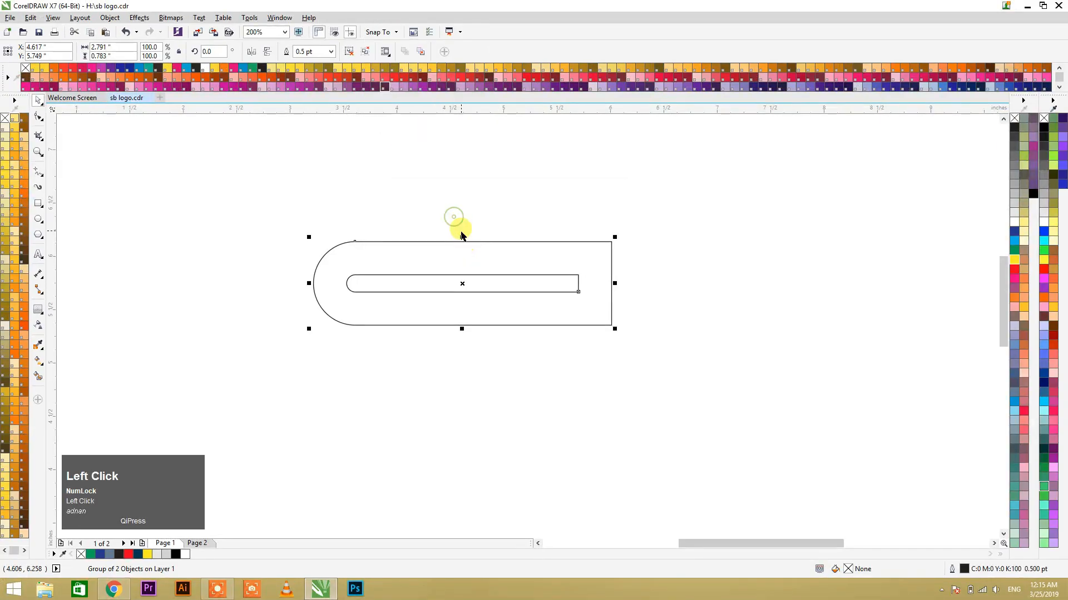
pyautogui.click(462, 236)
pyautogui.moveTo(462, 241); pyautogui.dragTo(465, 291)
pyautogui.keyDown('ctrl'); pyautogui.rightClick(465, 291); pyautogui.keyUp('ctrl')
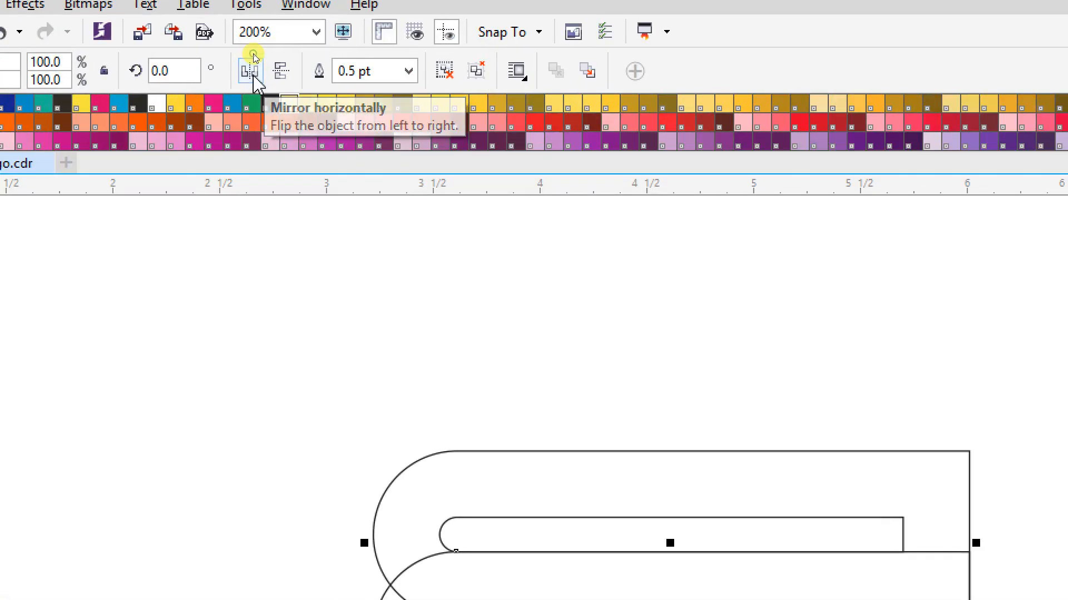
# Step: Mirror the lower group horizontally and turn off snapping to objects
pyautogui.click(250, 72)
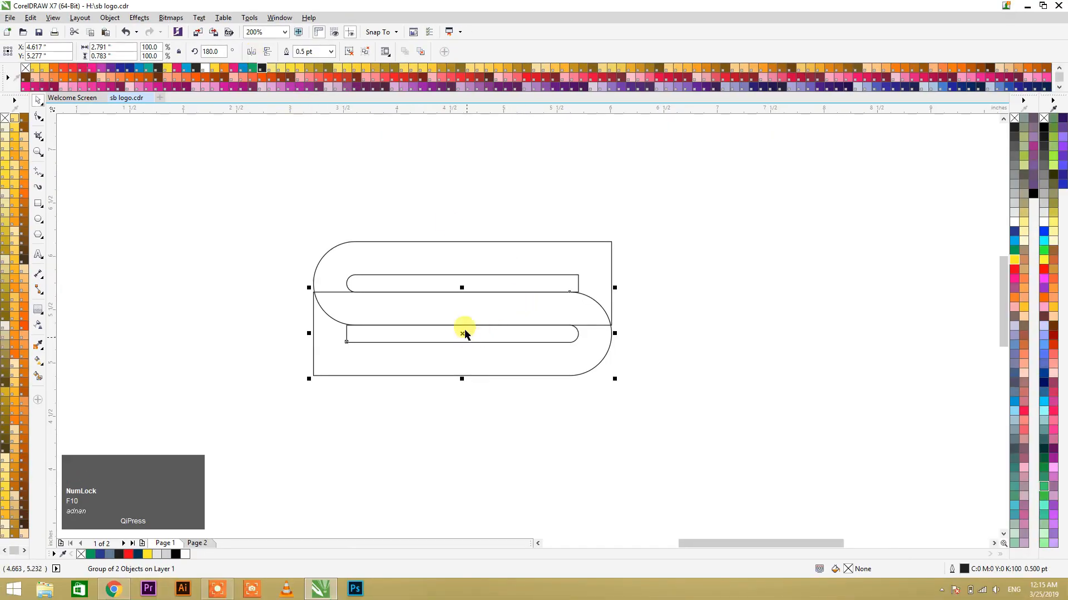
pyautogui.click(377, 33)
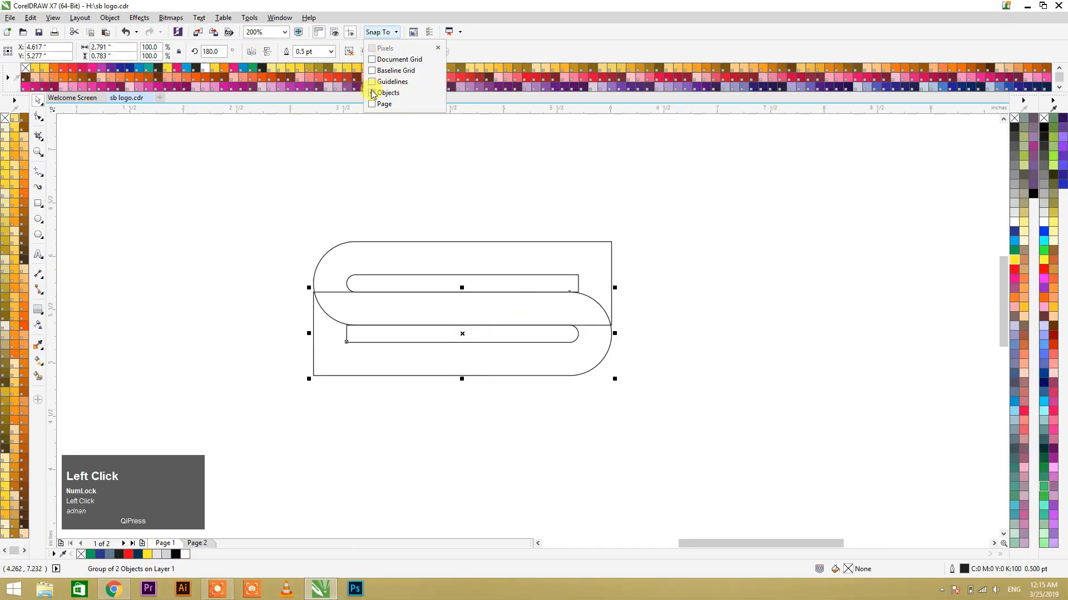
pyautogui.click(331, 158)
# Step: Move the mirrored group horizontally to the left until its rounded end interlocks with the upper group's rounded end as an S
pyautogui.moveTo(590, 300); pyautogui.dragTo(422, 306)
pyautogui.click(346, 211)
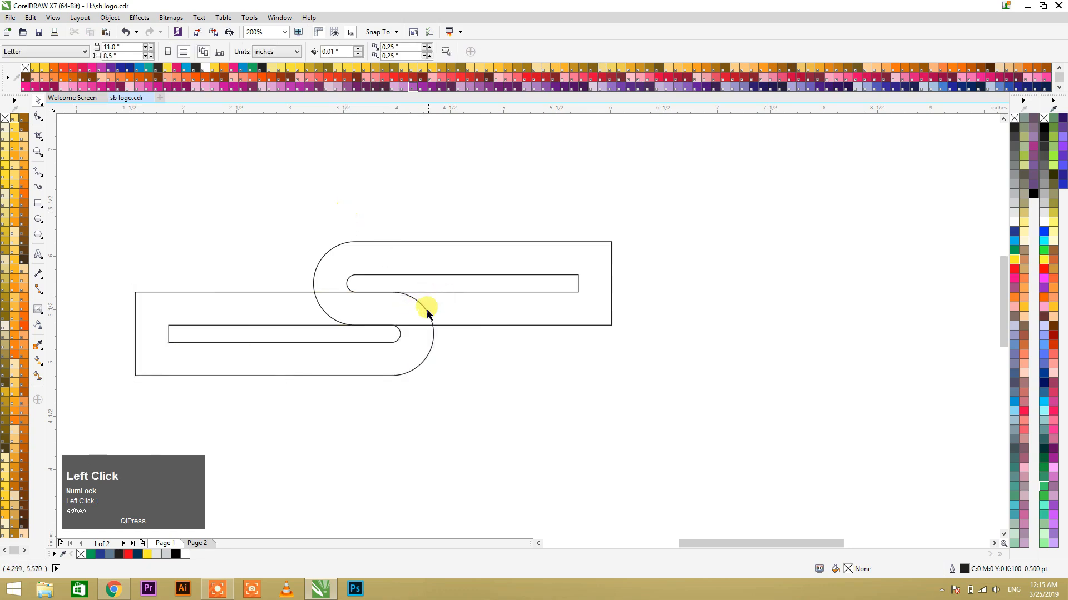
pyautogui.moveTo(426, 311); pyautogui.dragTo(429, 309)
pyautogui.click(383, 205)
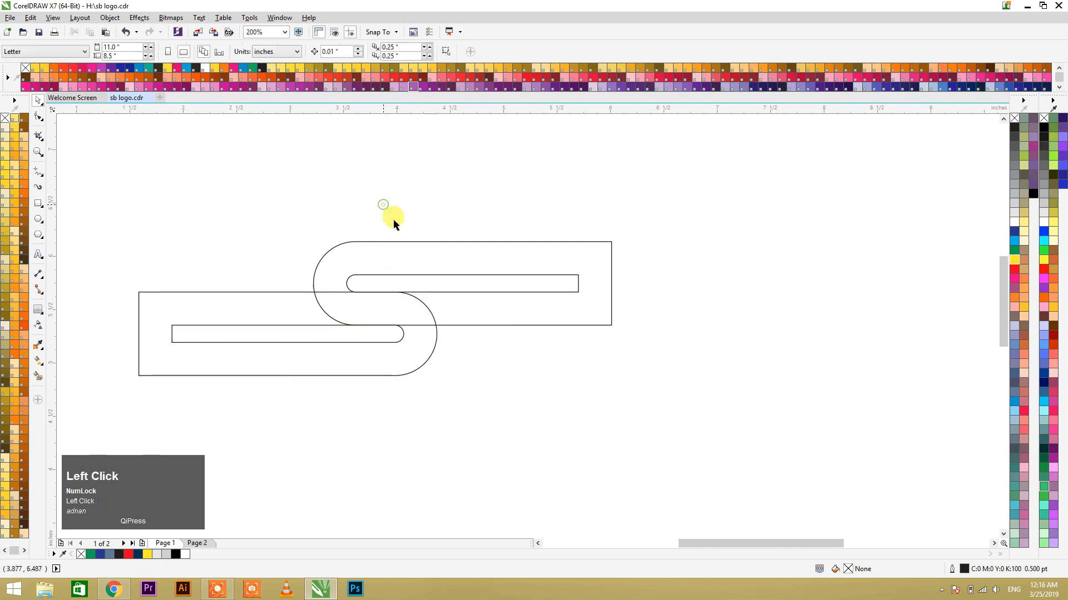
pyautogui.moveTo(434, 321); pyautogui.dragTo(436, 317)
pyautogui.click(461, 350)
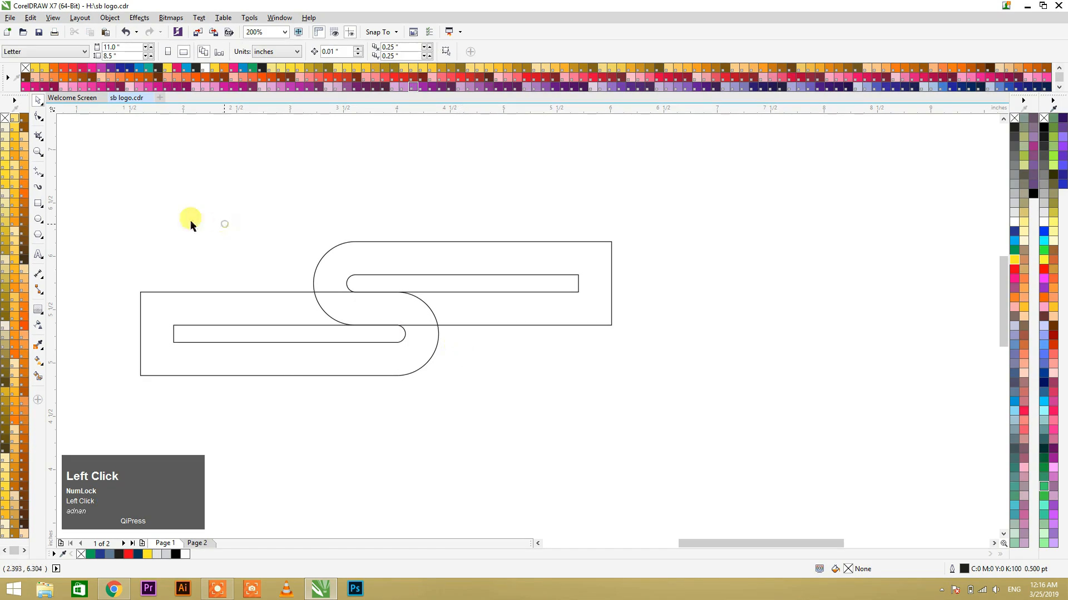
# Step: Draw a rectangle as tall as the upper group's band and stretch it lengthwise into a long bar at 719.7% width
pyautogui.click(38, 203)
pyautogui.moveTo(396, 242); pyautogui.dragTo(421, 273)
pyautogui.hotkey('ctrl', 'z')
pyautogui.press('F2')
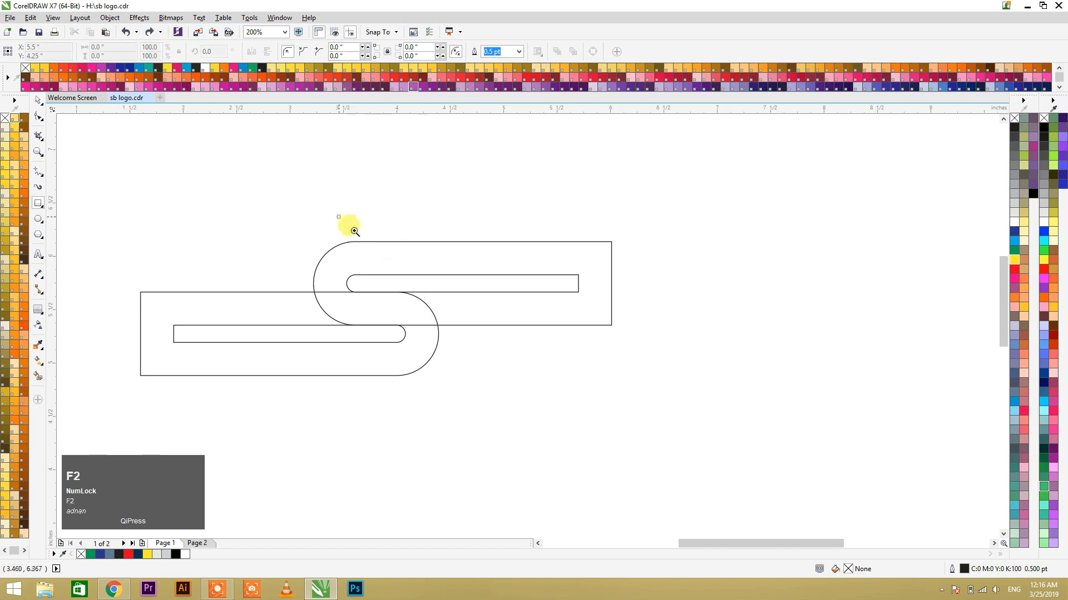
pyautogui.moveTo(338, 217); pyautogui.dragTo(525, 371)
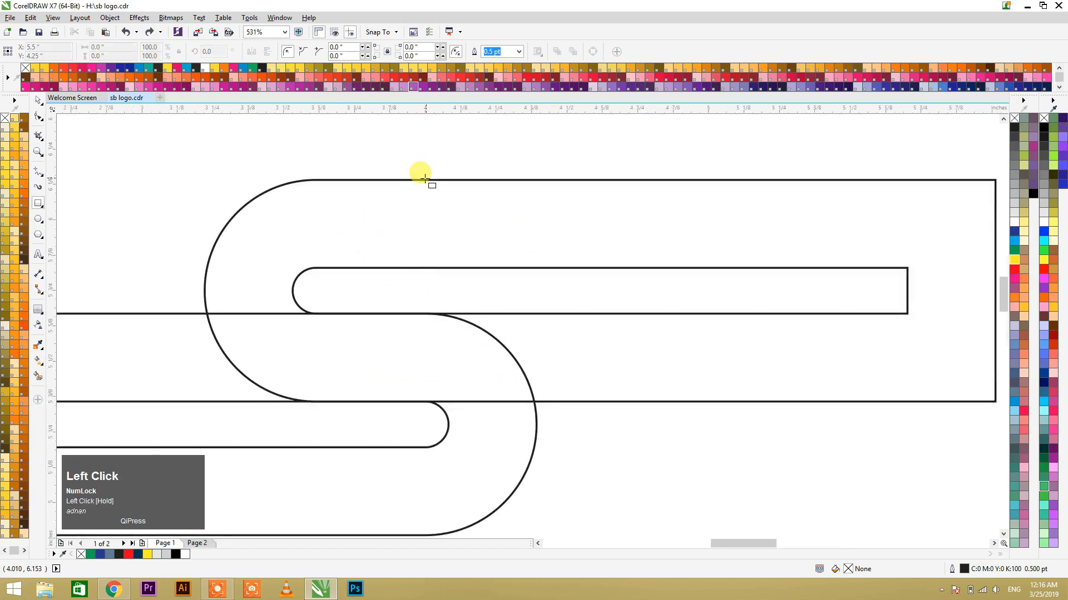
pyautogui.moveTo(440, 184); pyautogui.dragTo(531, 267)
pyautogui.press('space')
pyautogui.moveTo(535, 223); pyautogui.dragTo(752, 222)
pyautogui.scroll(-2, 382, 186)
# Step: Rotate the long bar to 240° and place it diagonally across the overlap of the two groups
pyautogui.moveTo(556, 207); pyautogui.dragTo(613, 204)
pyautogui.click(418, 203)
pyautogui.moveTo(611, 178); pyautogui.dragTo(372, 329)
pyautogui.click(536, 343)
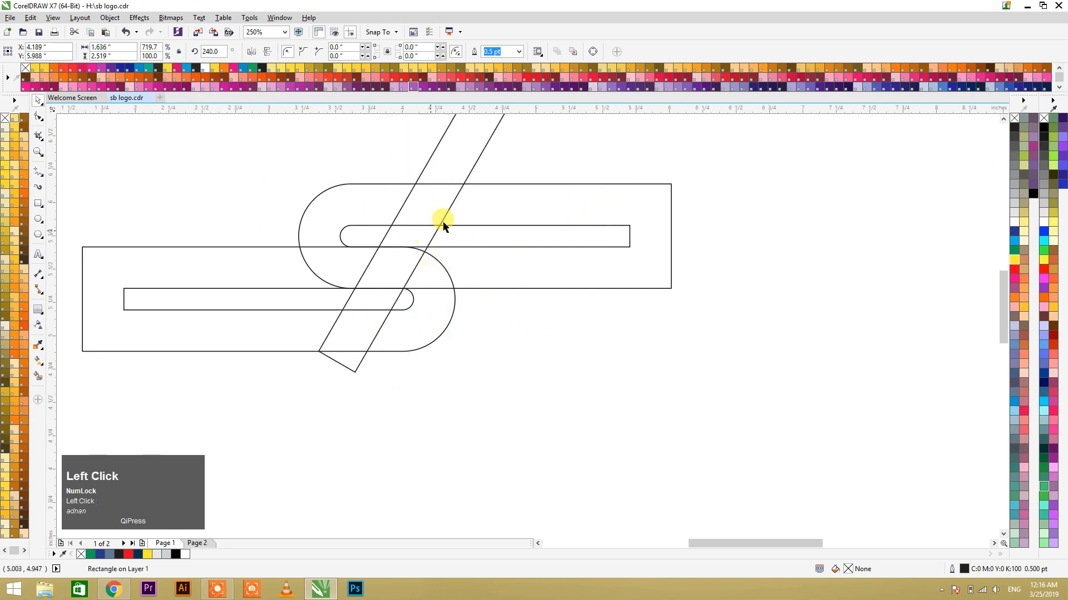
pyautogui.moveTo(446, 212); pyautogui.dragTo(418, 254)
pyautogui.click(523, 318)
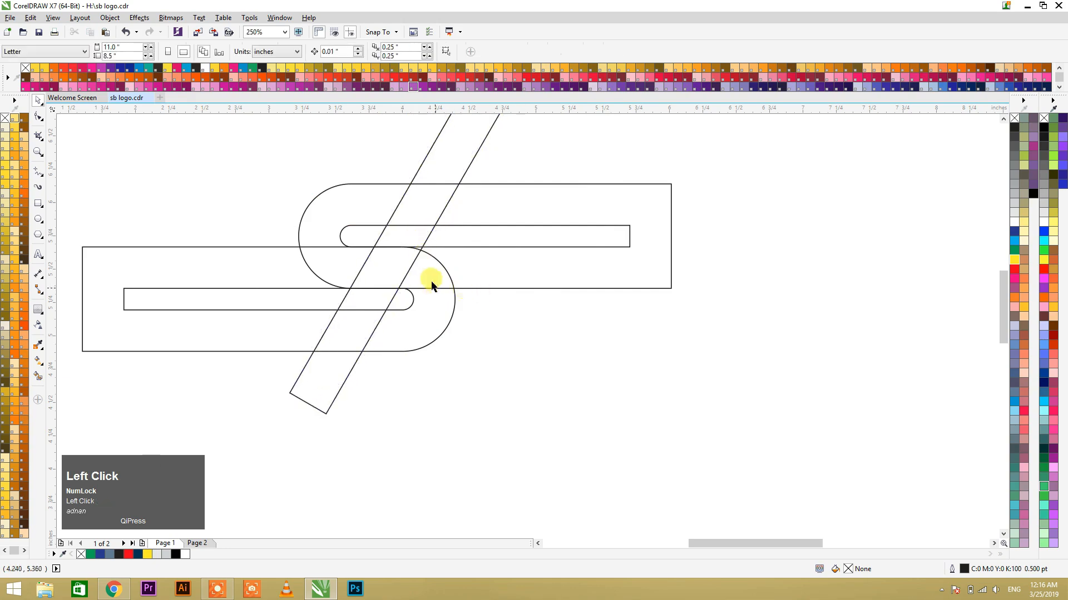
# Step: Add a vertical guideline at the upper group's rounded left edge and shift the diagonal bar to about X 3.61, Y 5.53 inches
pyautogui.moveTo(54, 235); pyautogui.dragTo(298, 265)
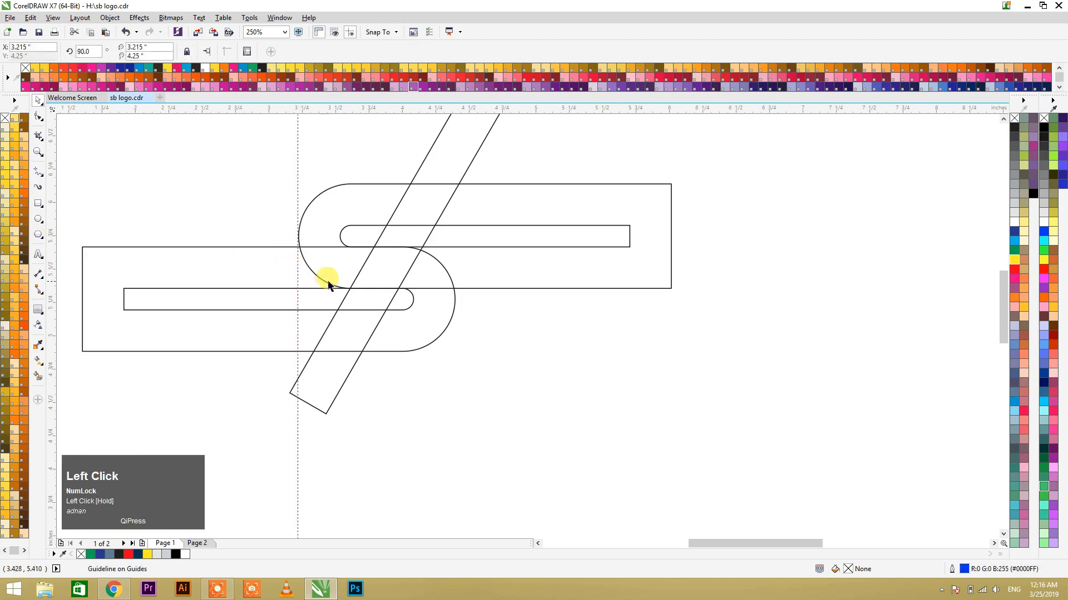
pyautogui.click(358, 273)
pyautogui.scroll(-1, 405, 271)
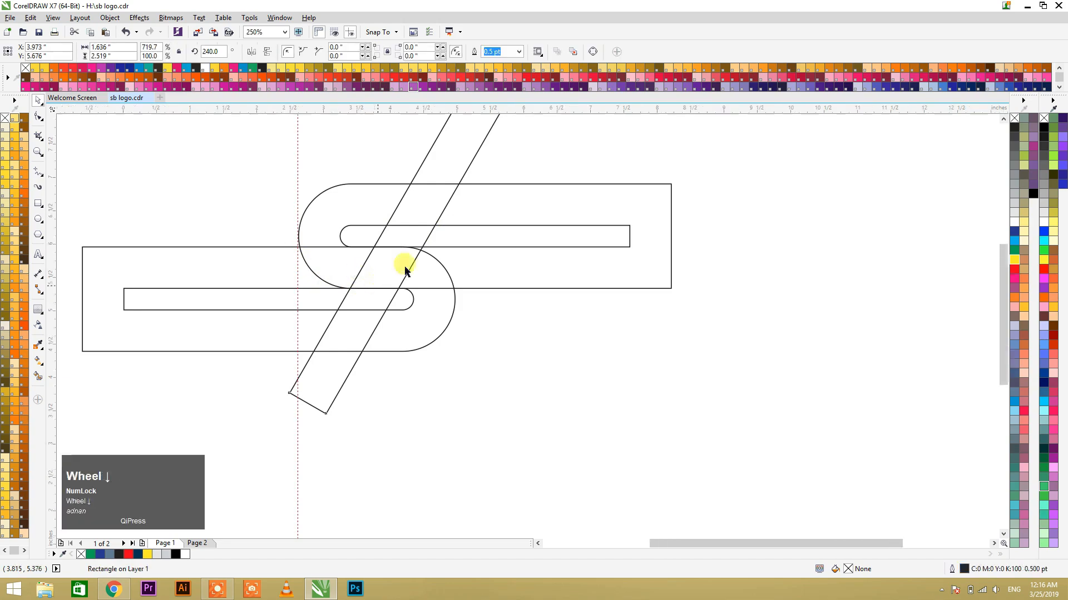
pyautogui.scroll(-1, 404, 271)
pyautogui.moveTo(422, 189); pyautogui.dragTo(404, 218)
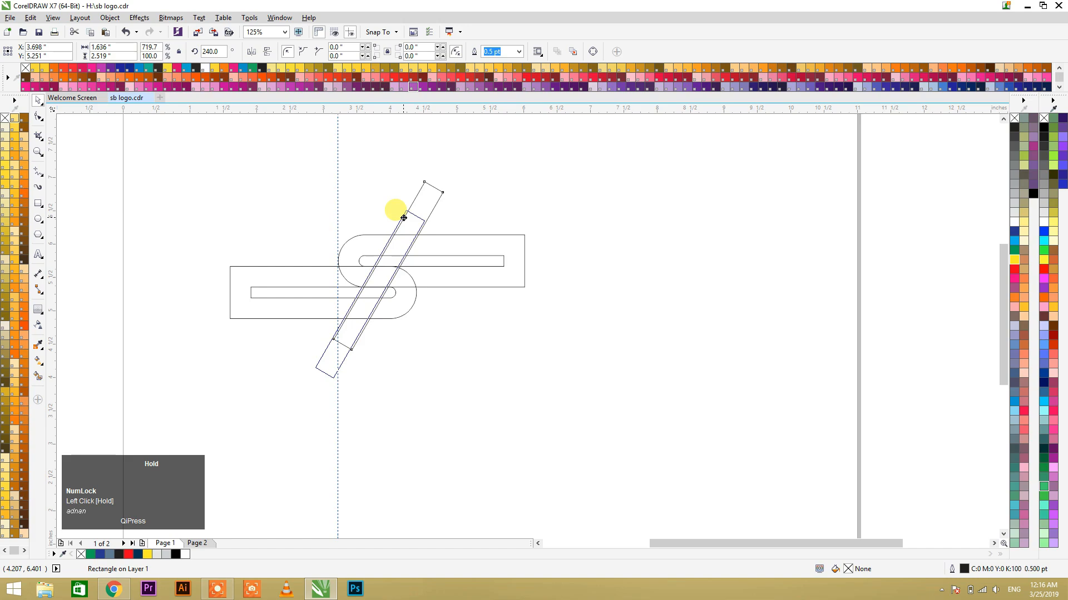
pyautogui.moveTo(404, 218); pyautogui.dragTo(395, 194)
pyautogui.click(489, 375)
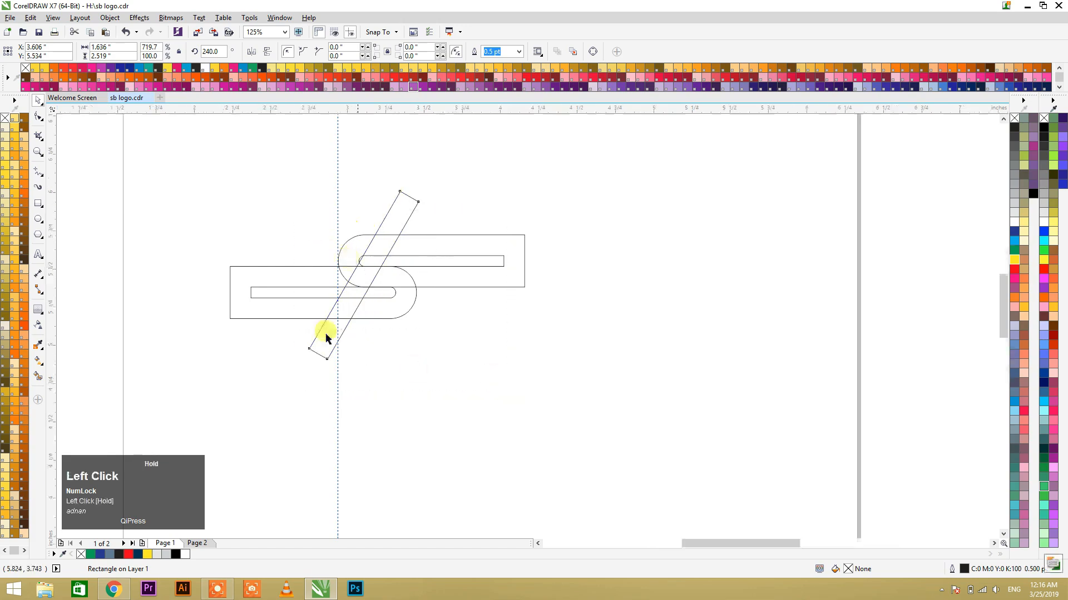
pyautogui.scroll(3, 320, 284)
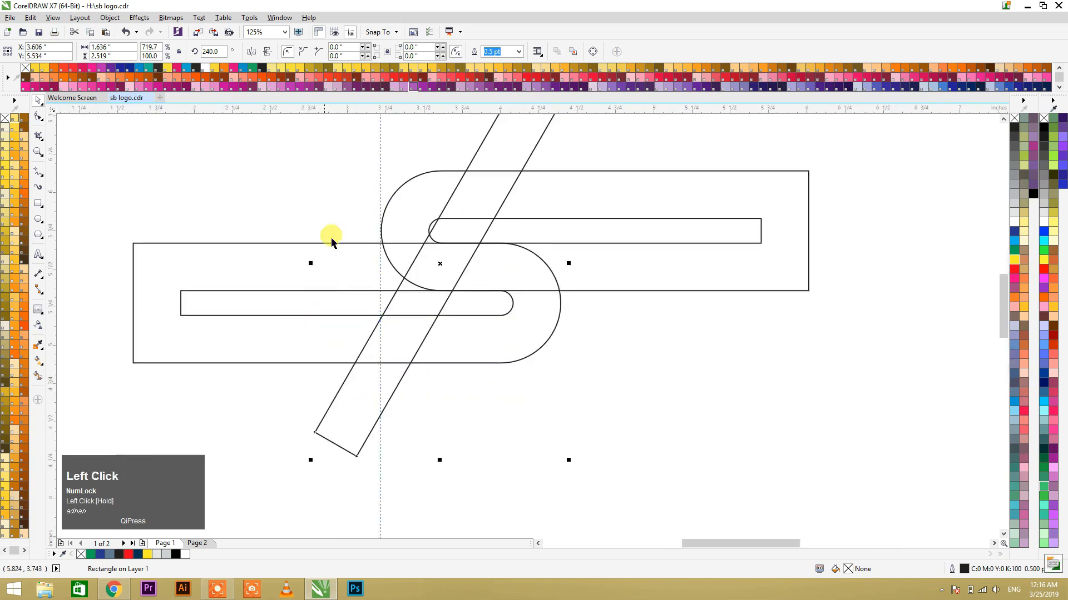
pyautogui.click(385, 313)
pyautogui.click(482, 424)
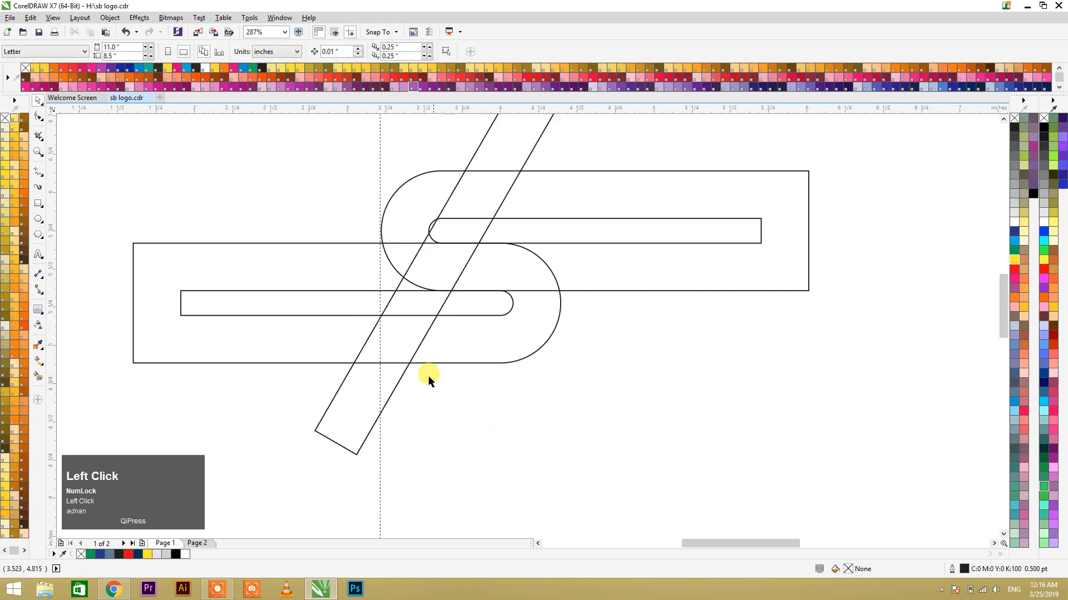
# Step: Rotate the diagonal bar to about 235.36° so it slants more across the S
pyautogui.scroll(-3, 375, 393)
pyautogui.click(446, 236)
pyautogui.click(445, 236)
pyautogui.moveTo(480, 220); pyautogui.dragTo(451, 253)
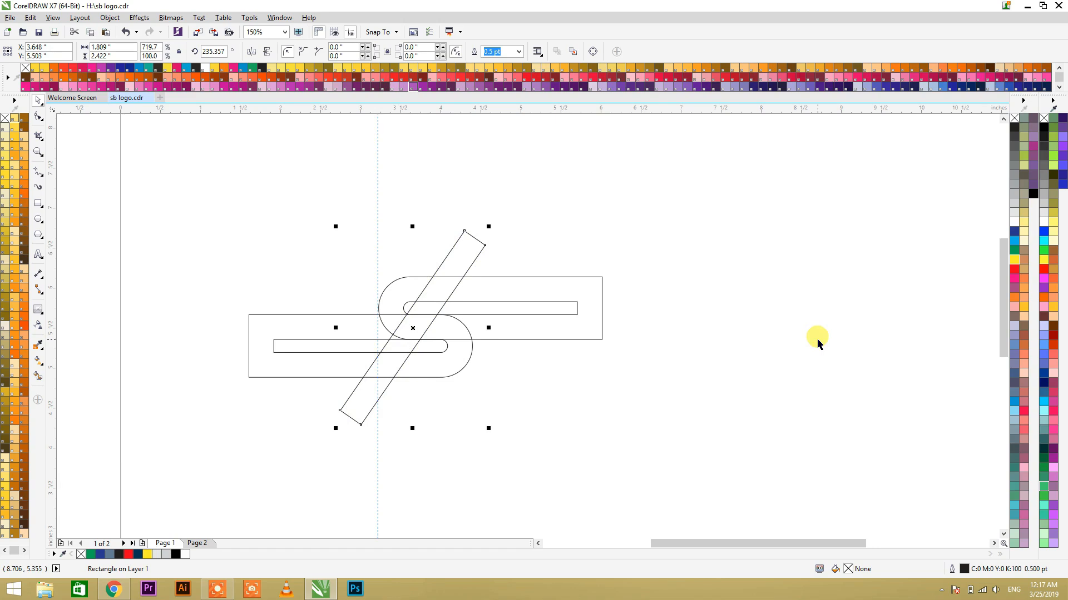
pyautogui.click(562, 239)
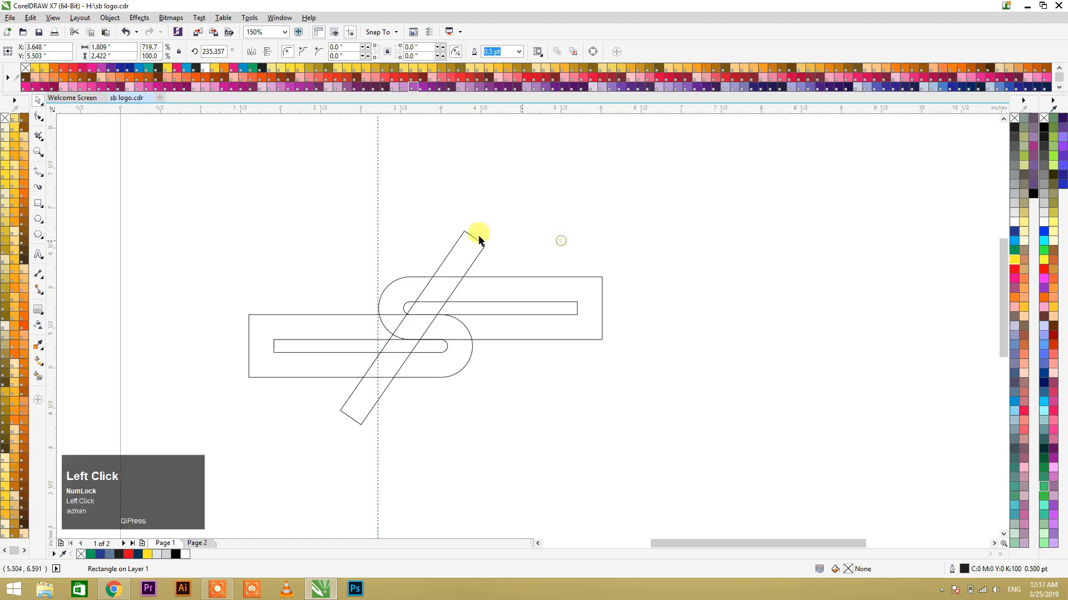
pyautogui.click(473, 238)
pyautogui.click(507, 238)
pyautogui.click(468, 278)
pyautogui.moveTo(476, 278); pyautogui.dragTo(472, 279)
pyautogui.hotkey('ctrl', 'z')
# Step: Shift the lower group slightly to the right relative to the diagonal bar
pyautogui.moveTo(472, 351); pyautogui.dragTo(483, 351)
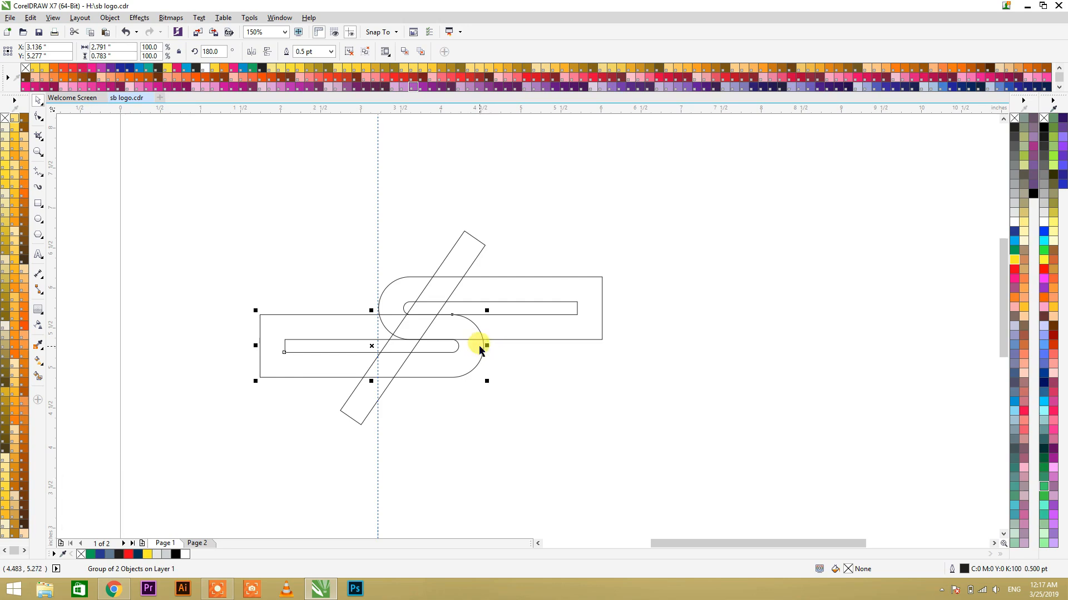
pyautogui.moveTo(482, 346); pyautogui.dragTo(475, 350)
pyautogui.click(506, 376)
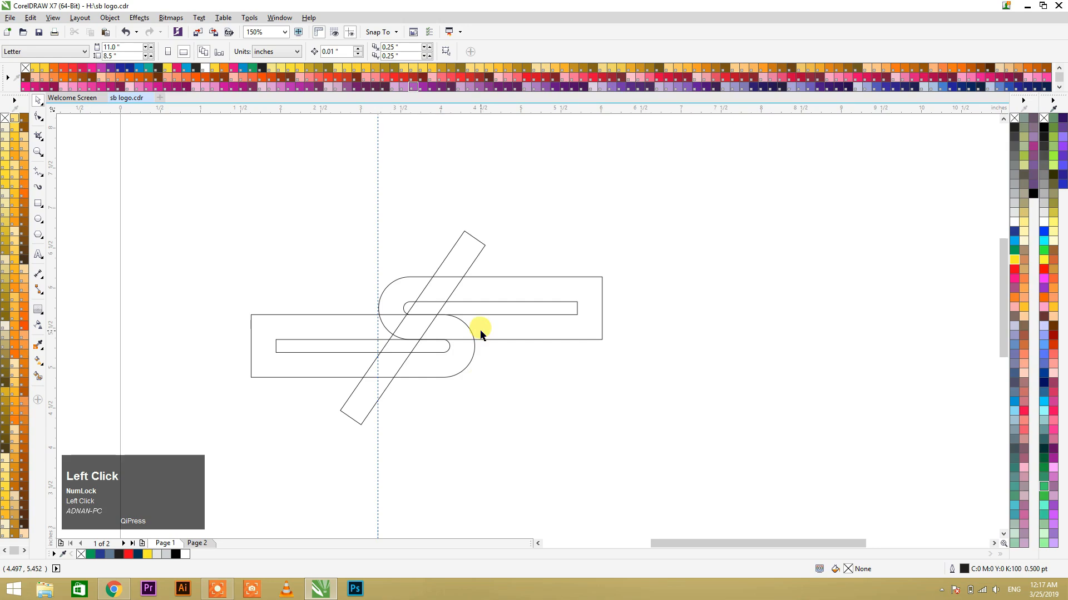
pyautogui.click(473, 238)
pyautogui.click(531, 373)
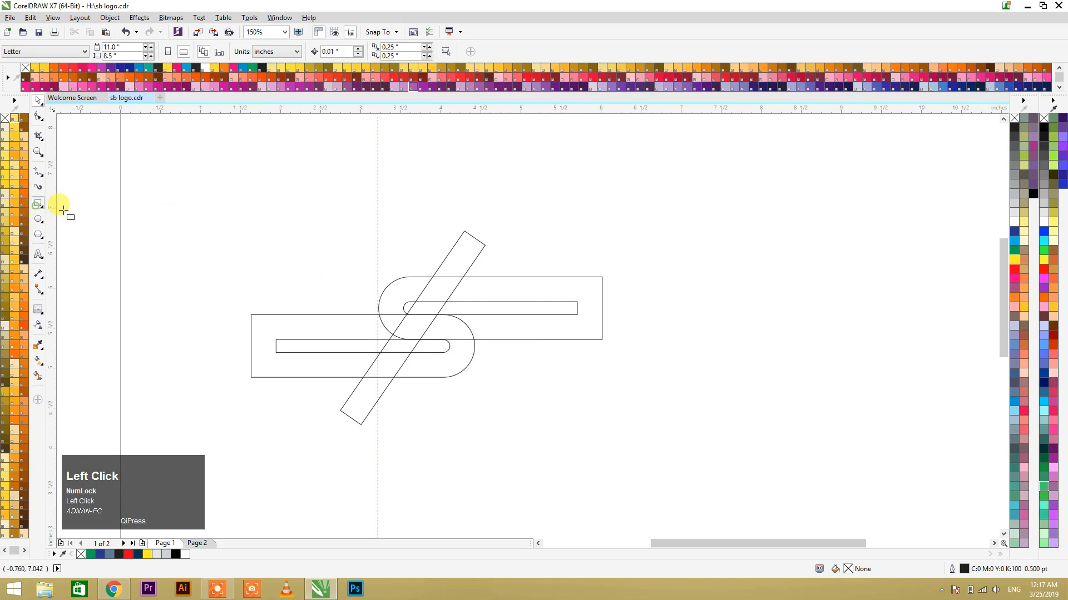
# Step: Draw a thin vertical rectangle beside the logo and stretch its height to 117.6%, about 0.063 by 0.613 inches
pyautogui.press('F2')
pyautogui.moveTo(313, 239); pyautogui.dragTo(522, 414)
pyautogui.press('F6')
pyautogui.moveTo(349, 167); pyautogui.dragTo(362, 269)
pyautogui.press('space')
pyautogui.moveTo(350, 161); pyautogui.dragTo(349, 149)
# Step: Place a copy of the thin rectangle near the diagonal bar's right edge and rotate it to about 327.5°
pyautogui.moveTo(352, 215); pyautogui.dragTo(590, 331)
pyautogui.rightClick(389, 231)
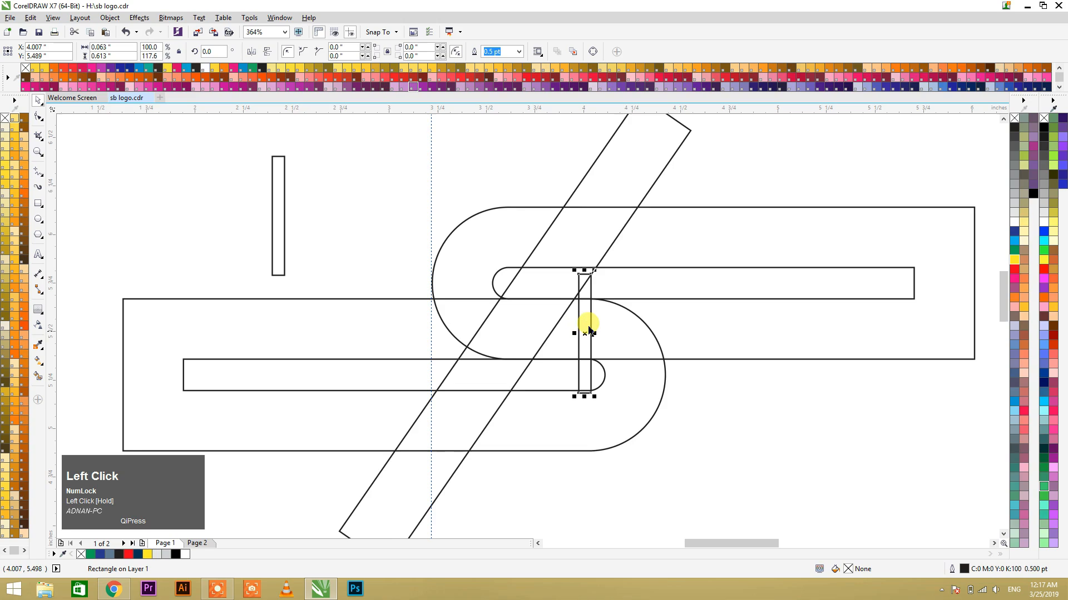
pyautogui.click(590, 310)
pyautogui.moveTo(596, 270); pyautogui.dragTo(624, 278)
pyautogui.click(655, 311)
pyautogui.click(597, 278)
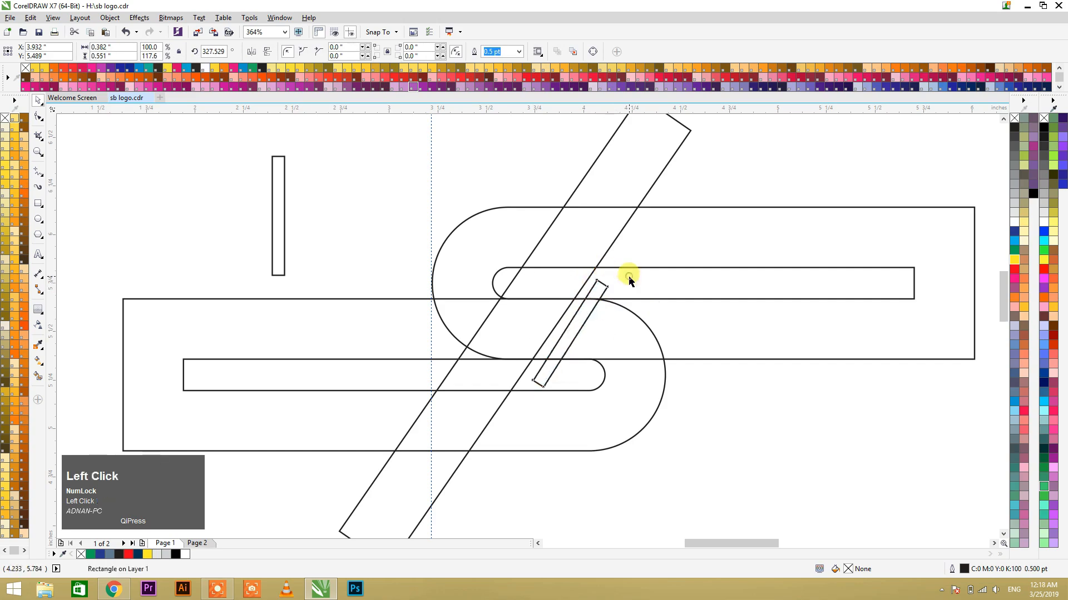
# Step: Rotate the thin copy to about 325.28° and align it flush against the diagonal bar's right edge
pyautogui.click(556, 343)
pyautogui.moveTo(557, 343); pyautogui.dragTo(551, 339)
pyautogui.click(551, 339)
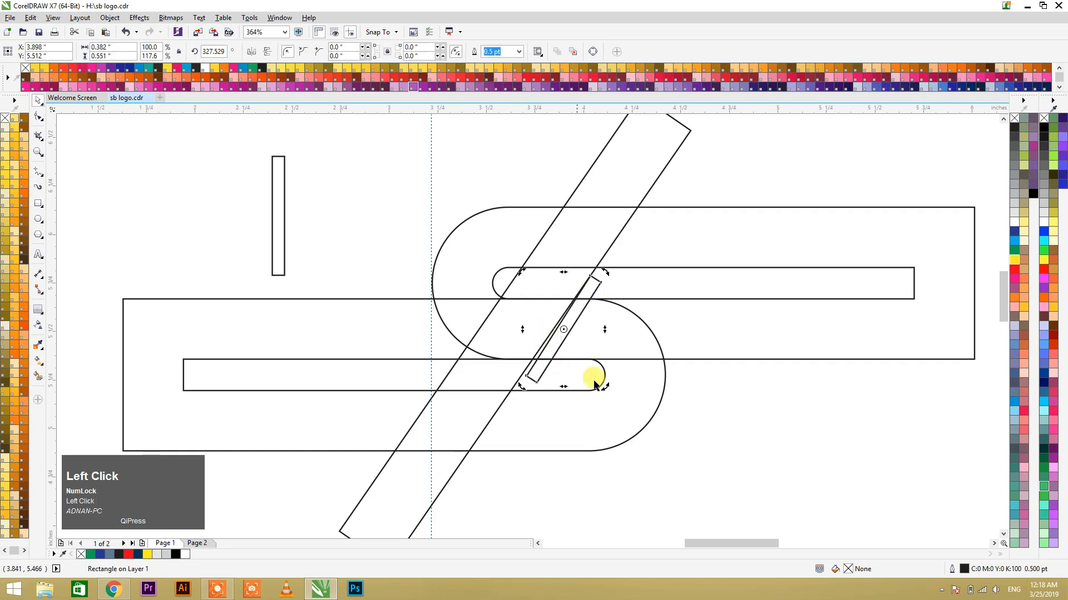
pyautogui.moveTo(602, 385); pyautogui.dragTo(601, 387)
pyautogui.click(639, 390)
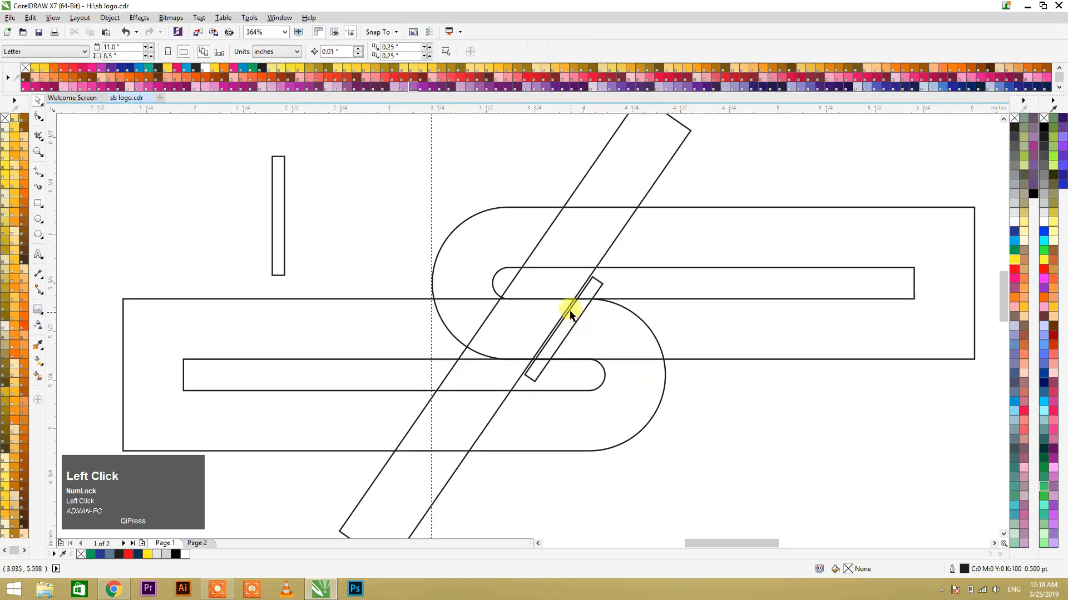
pyautogui.click(568, 312)
pyautogui.moveTo(568, 312); pyautogui.dragTo(567, 310)
pyautogui.click(593, 328)
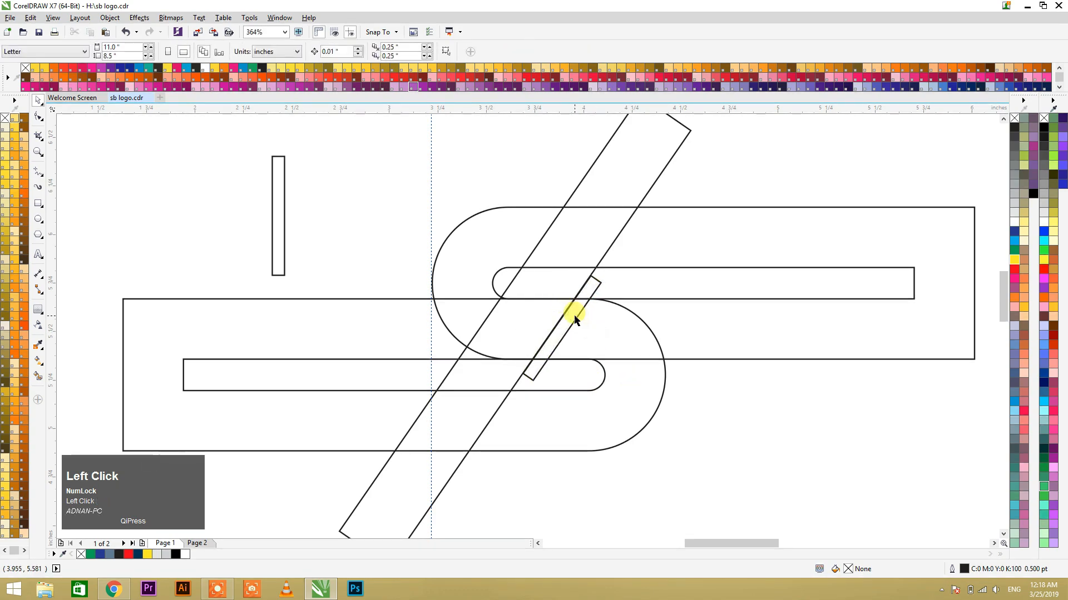
# Step: Place a copy of the slanted thin rectangle flush against the diagonal bar's left edge
pyautogui.press('F2')
pyautogui.moveTo(362, 182); pyautogui.dragTo(726, 502)
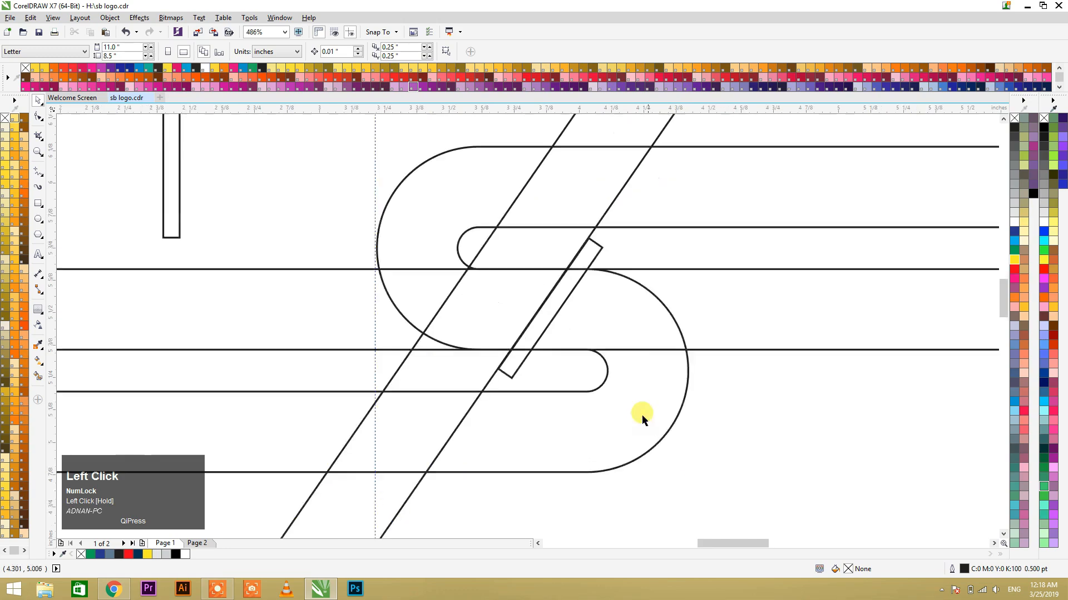
pyautogui.click(567, 300)
pyautogui.moveTo(569, 296); pyautogui.dragTo(461, 278)
pyautogui.rightClick(460, 277)
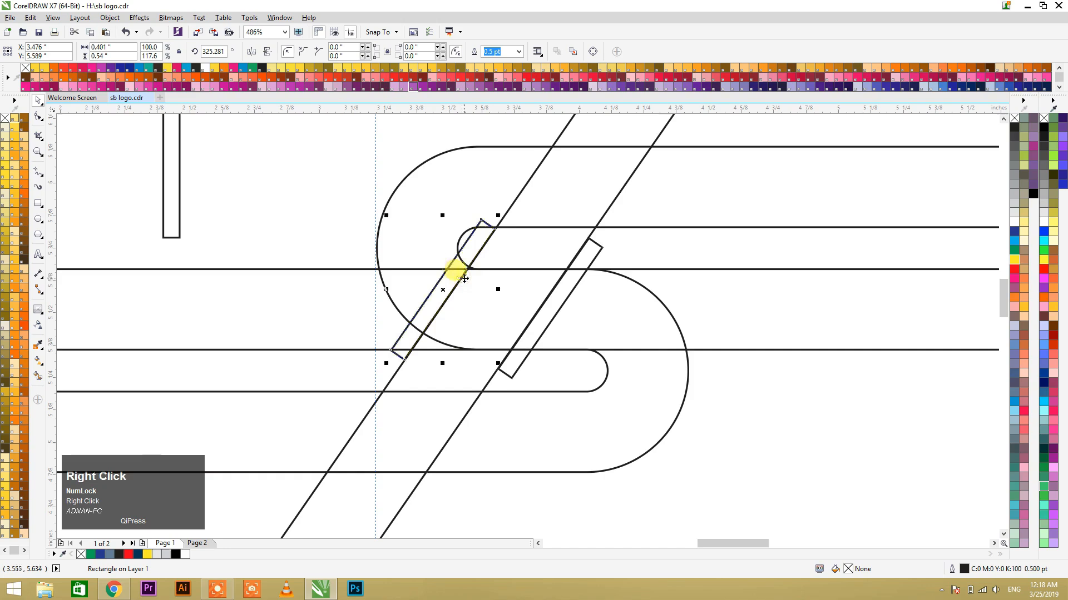
pyautogui.scroll(-1, 393, 326)
pyautogui.moveTo(419, 305); pyautogui.dragTo(467, 280)
pyautogui.hotkey('ctrl', 'z')
pyautogui.press('F2')
pyautogui.moveTo(339, 244); pyautogui.dragTo(604, 407)
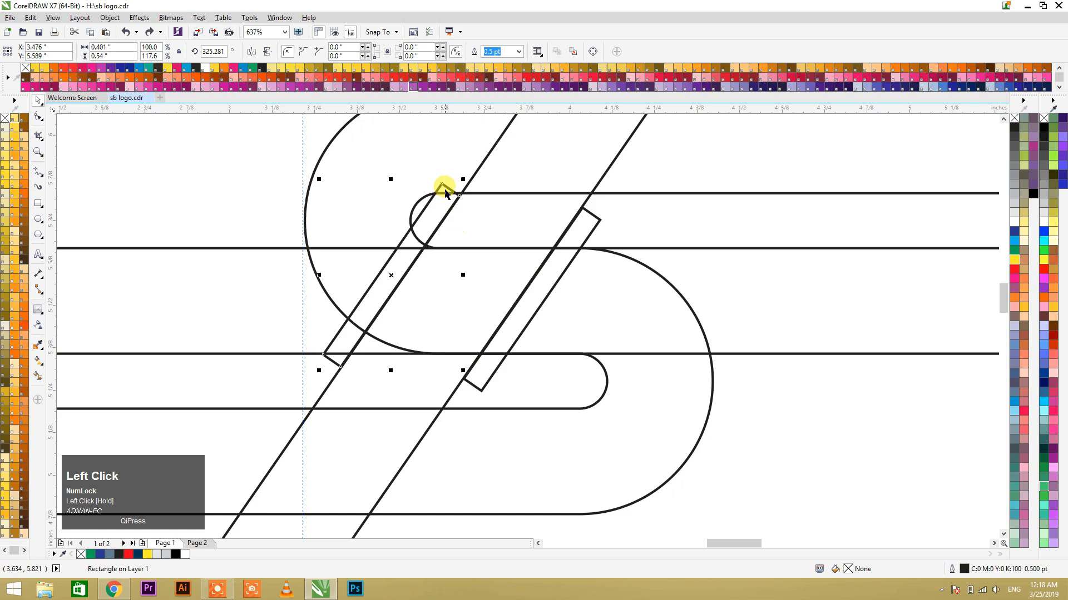
pyautogui.click(446, 187)
pyautogui.moveTo(453, 172); pyautogui.dragTo(492, 277)
pyautogui.hotkey('ctrl', 'z')
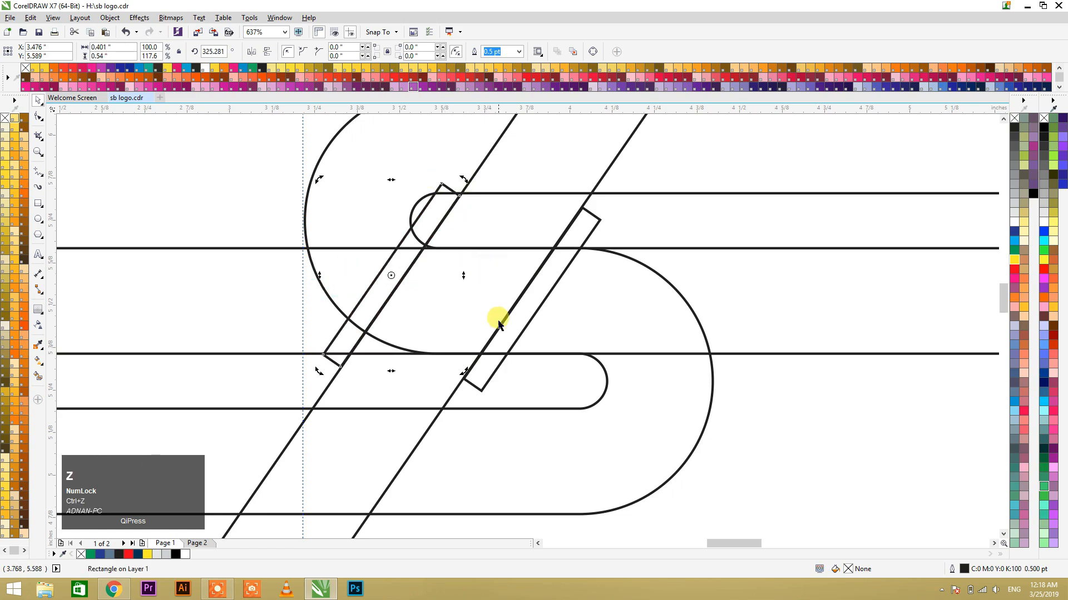
# Step: Rotate the upright thin rectangle to 270°, set it on the upper group's top edge and place a copy just above
pyautogui.scroll(-3, 310, 206)
pyautogui.click(282, 182)
pyautogui.click(286, 191)
pyautogui.moveTo(289, 163); pyautogui.dragTo(564, 177)
pyautogui.click(282, 215)
pyautogui.rightClick(565, 177)
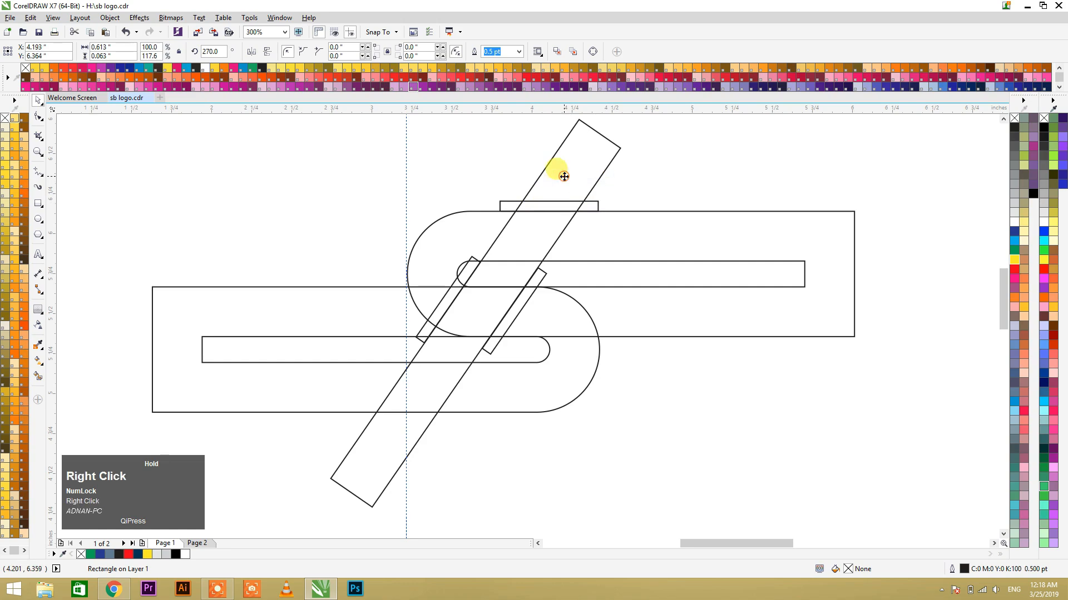
pyautogui.click(619, 195)
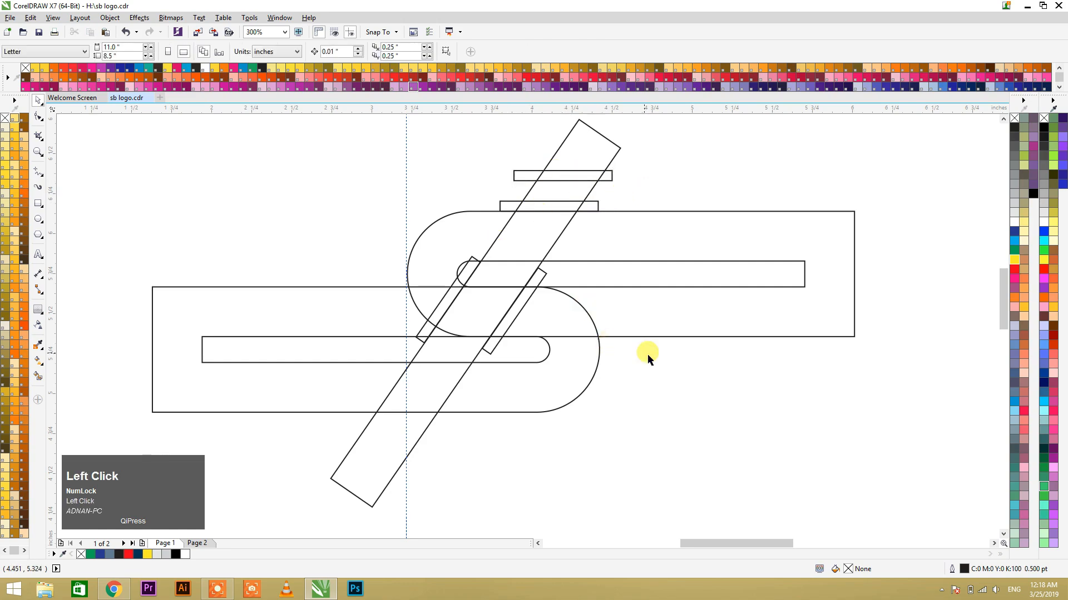
# Step: Copy the horizontal thin rectangle into the upper group's inner slot and align it with the slot's top edge
pyautogui.moveTo(542, 201); pyautogui.dragTo(505, 263)
pyautogui.rightClick(505, 262)
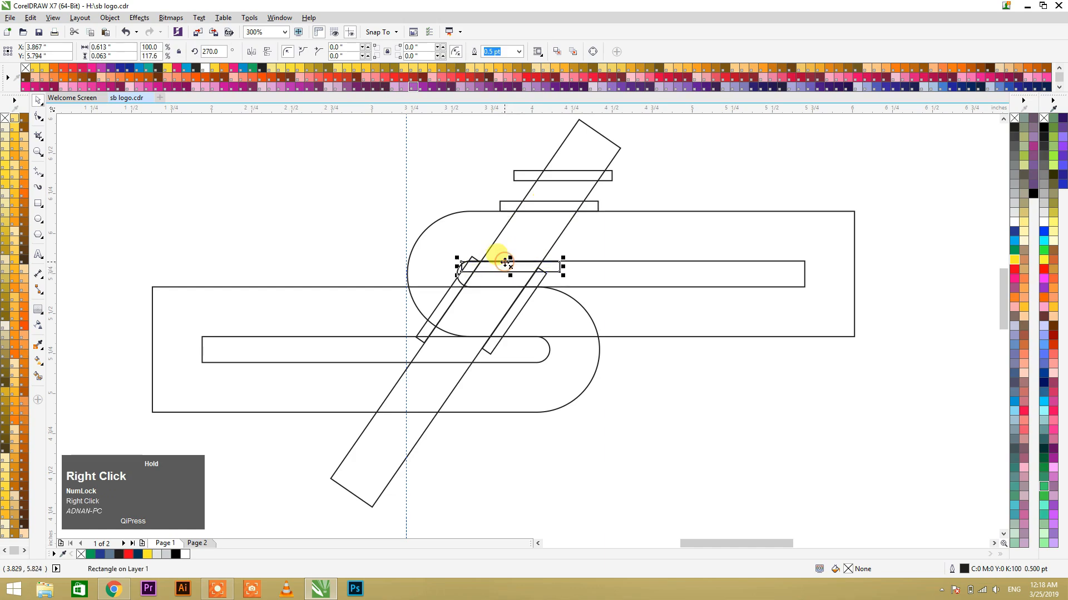
pyautogui.moveTo(442, 243); pyautogui.dragTo(591, 316)
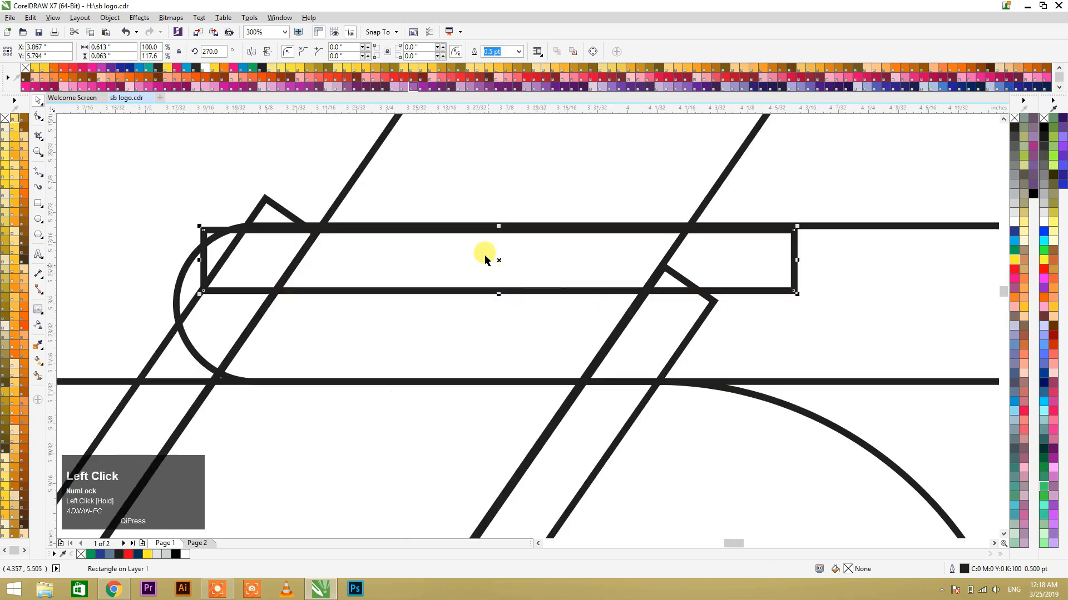
pyautogui.moveTo(500, 261)
pyautogui.mouseDown()
pyautogui.moveTo(489, 249)
pyautogui.moveTo(502, 262)
pyautogui.mouseUp()
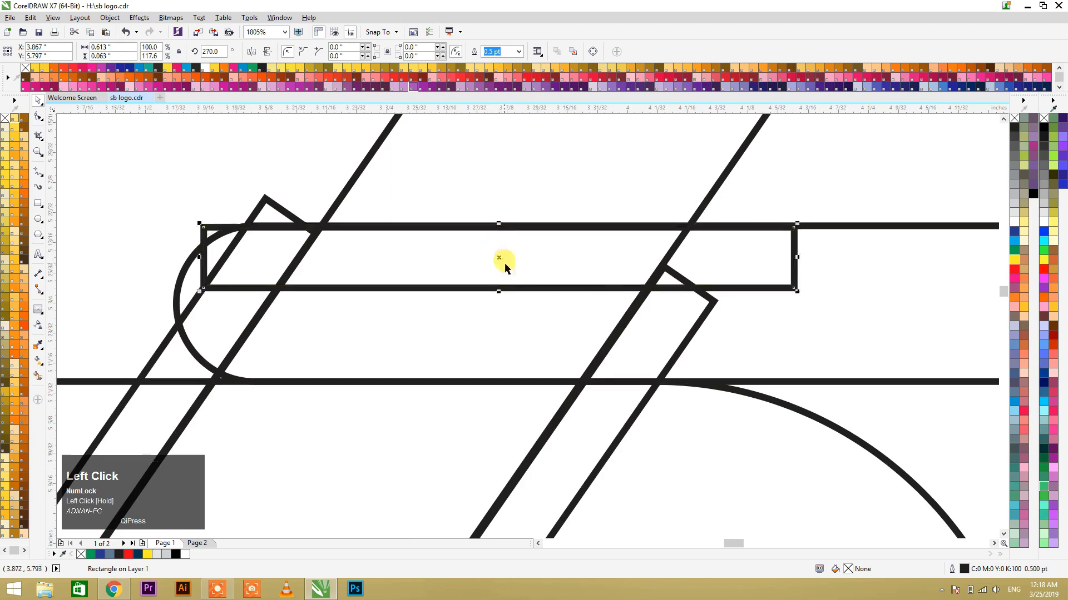
pyautogui.scroll(-5, 503, 263)
pyautogui.press('F2')
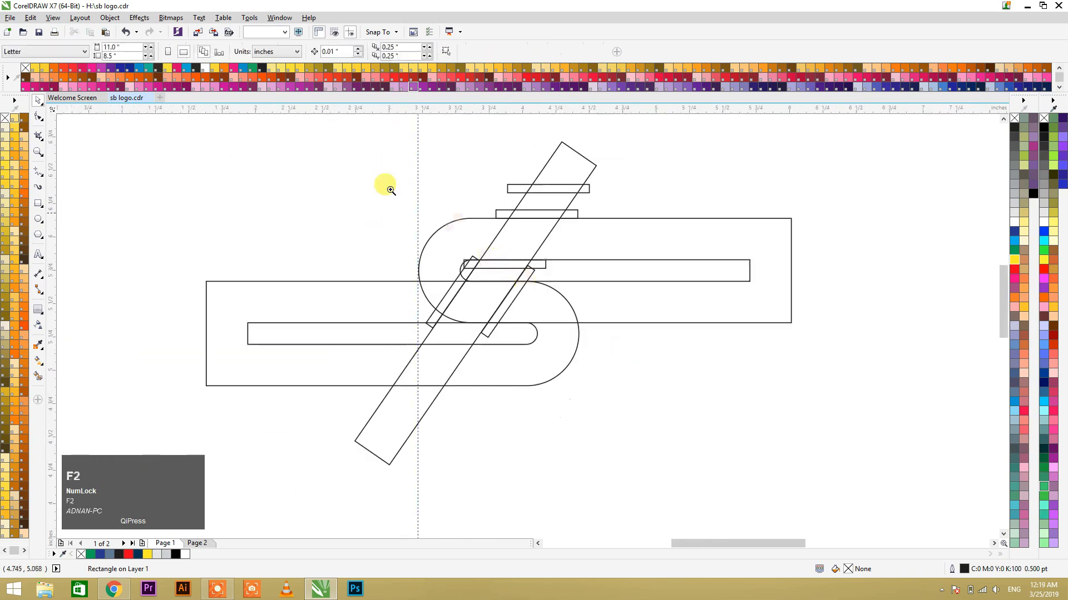
# Step: Smart-fill the diagonal bar's lower section inside the lower group and the adjoining lower bowl with C40 M20 Y0 K40 and a 0.5 pt outline
pyautogui.moveTo(349, 153); pyautogui.dragTo(674, 454)
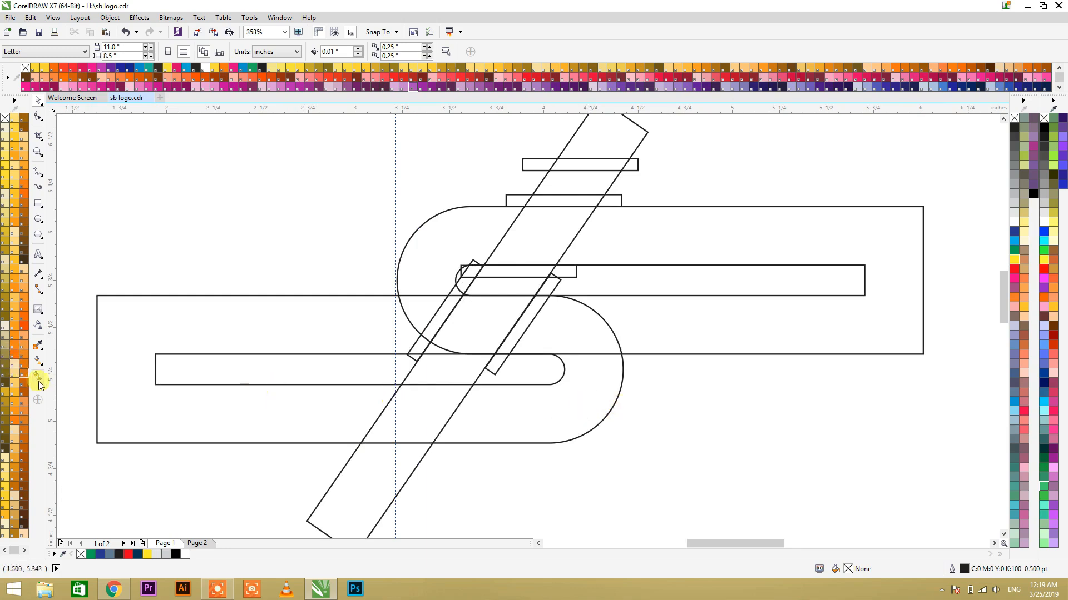
pyautogui.press('F10')
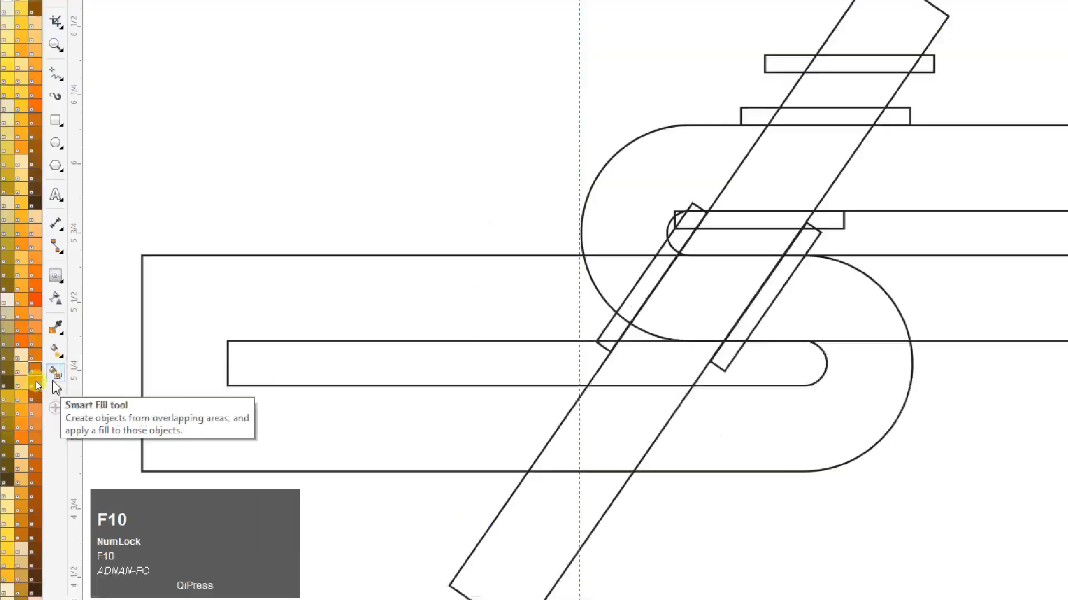
pyautogui.click(76, 380)
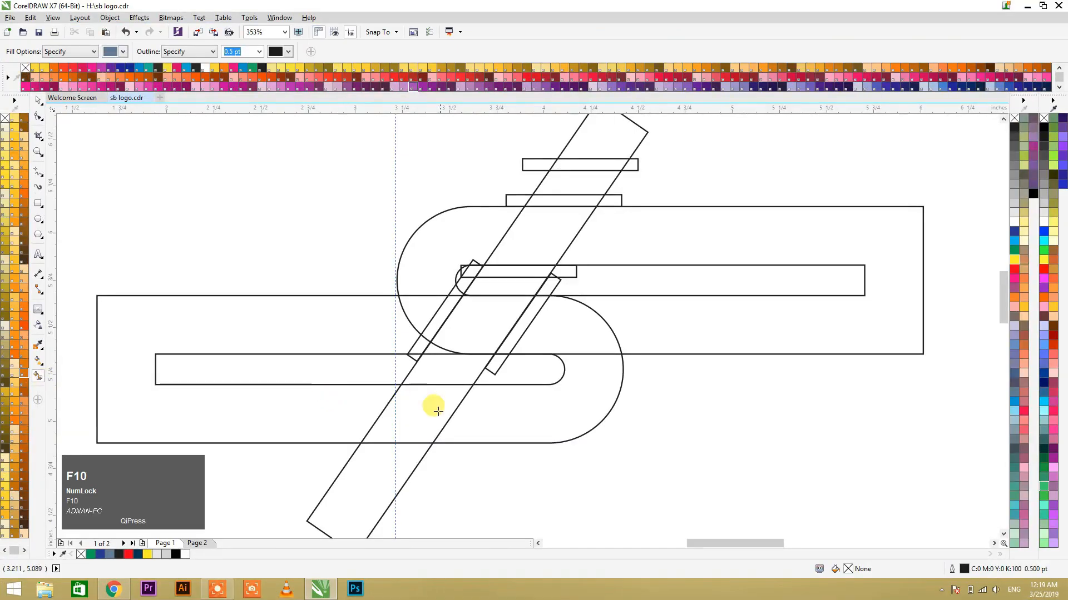
pyautogui.click(438, 411)
pyautogui.click(484, 408)
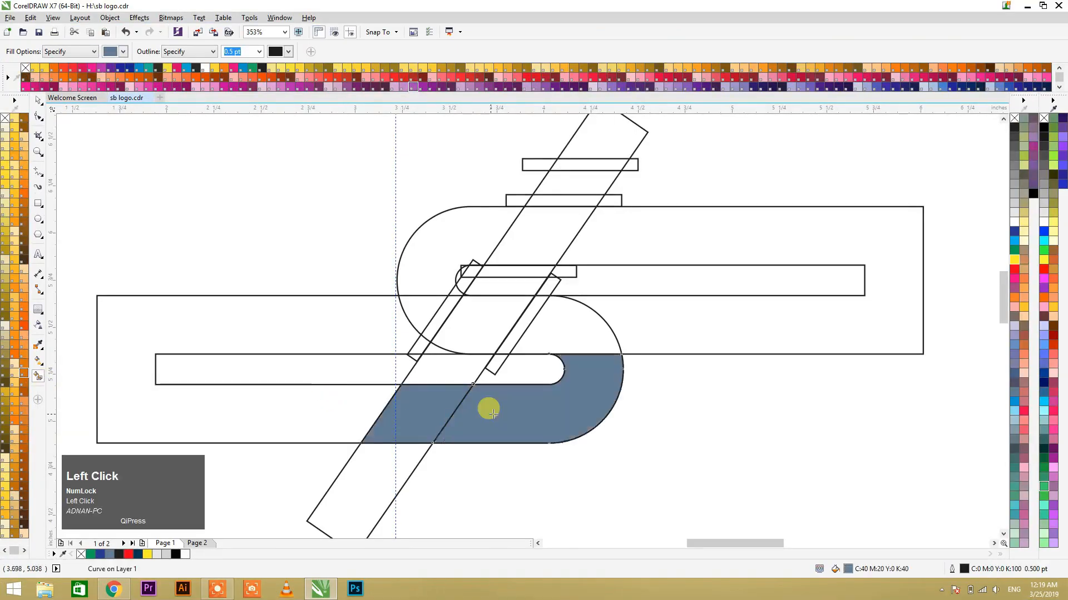
# Step: Smart-fill the lower group's upper right curve, the diagonal bar's middle section and the upper group's rounded left end with the same blue-grey
pyautogui.click(551, 333)
pyautogui.click(498, 310)
pyautogui.click(453, 316)
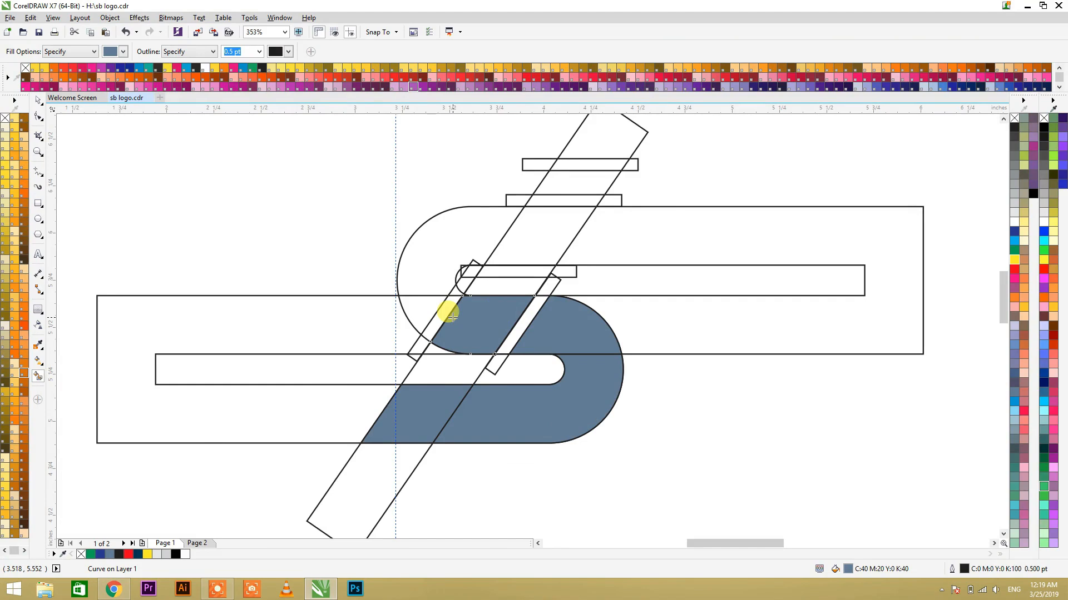
pyautogui.click(430, 303)
pyautogui.click(479, 228)
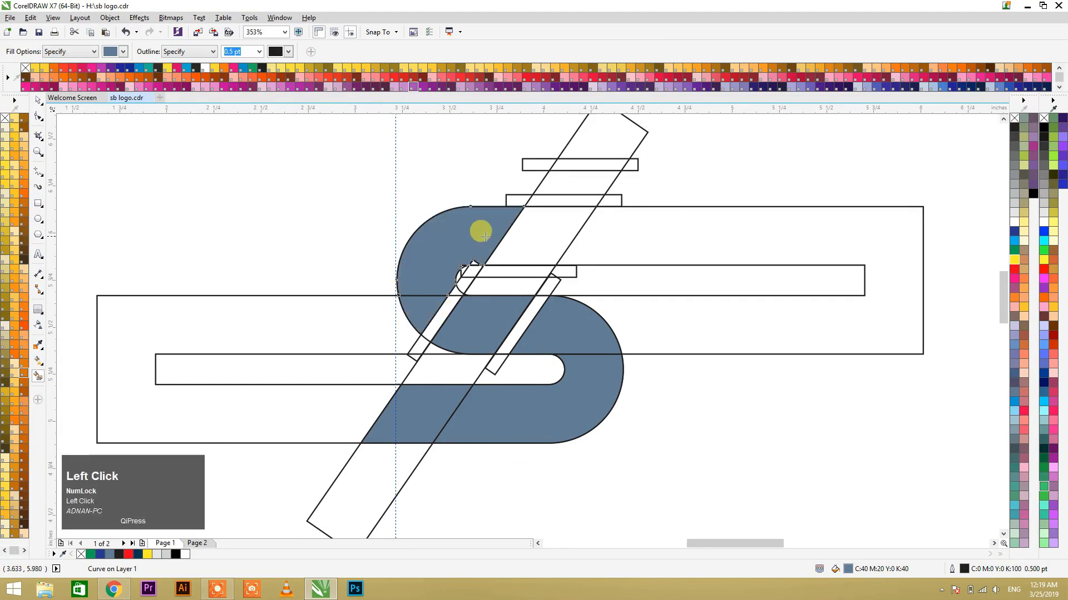
# Step: Smart-fill the tiny corner area outside the upper slot's rounded end, and undo the extra fill made inside the slot
pyautogui.moveTo(443, 251); pyautogui.dragTo(505, 305)
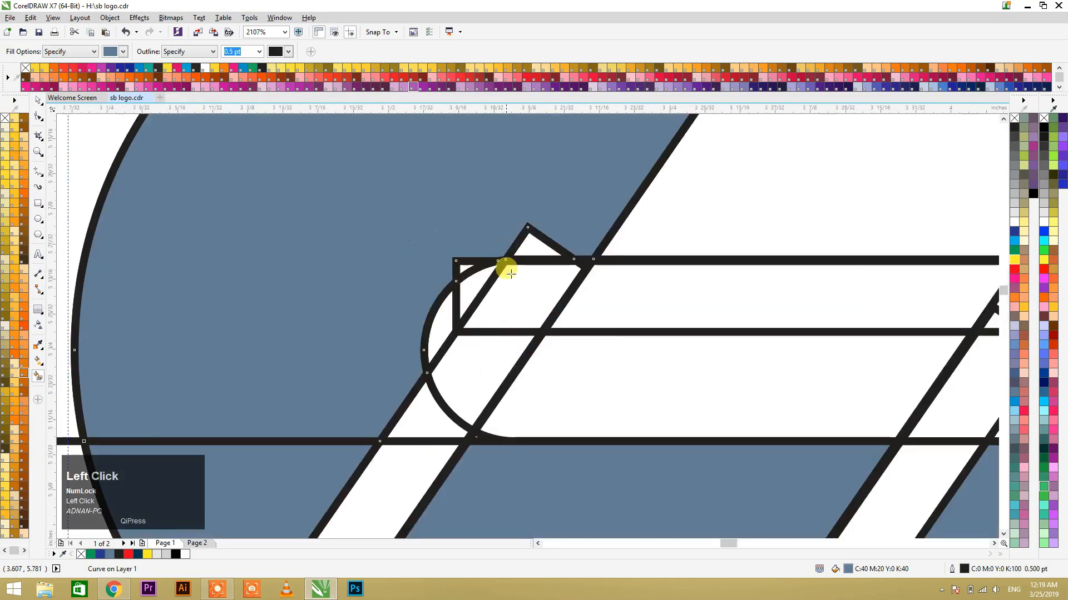
pyautogui.click(459, 270)
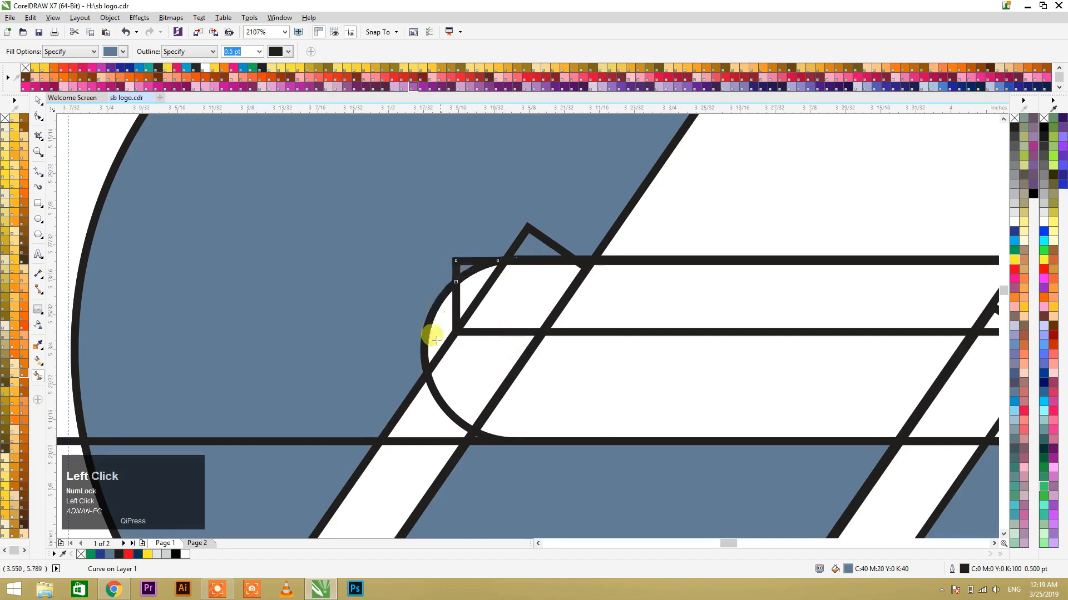
pyautogui.click(443, 318)
pyautogui.scroll(-2, 442, 300)
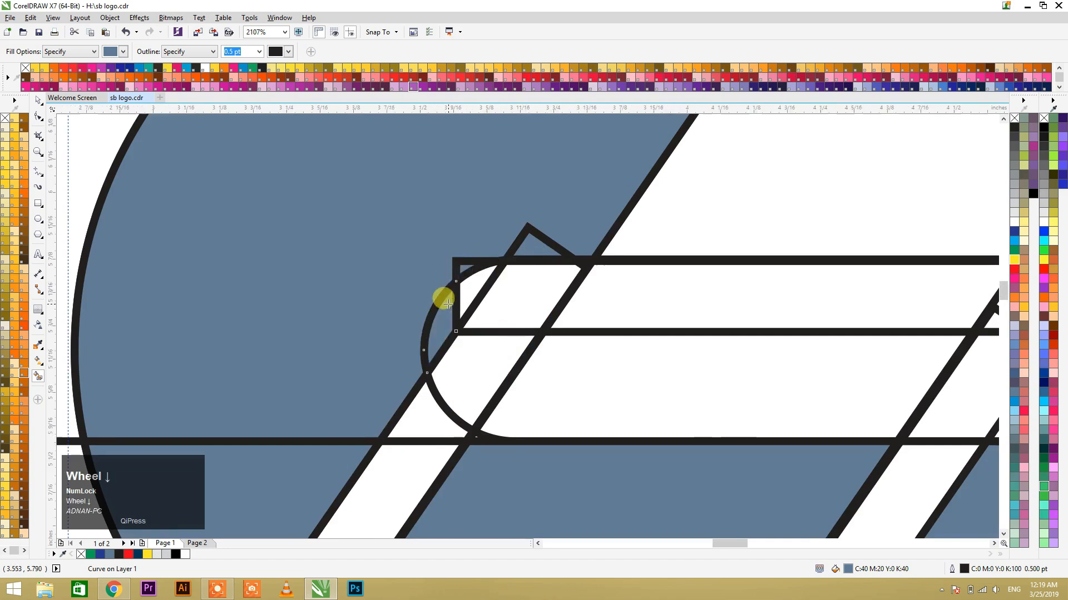
pyautogui.hotkey('ctrl', 'z')
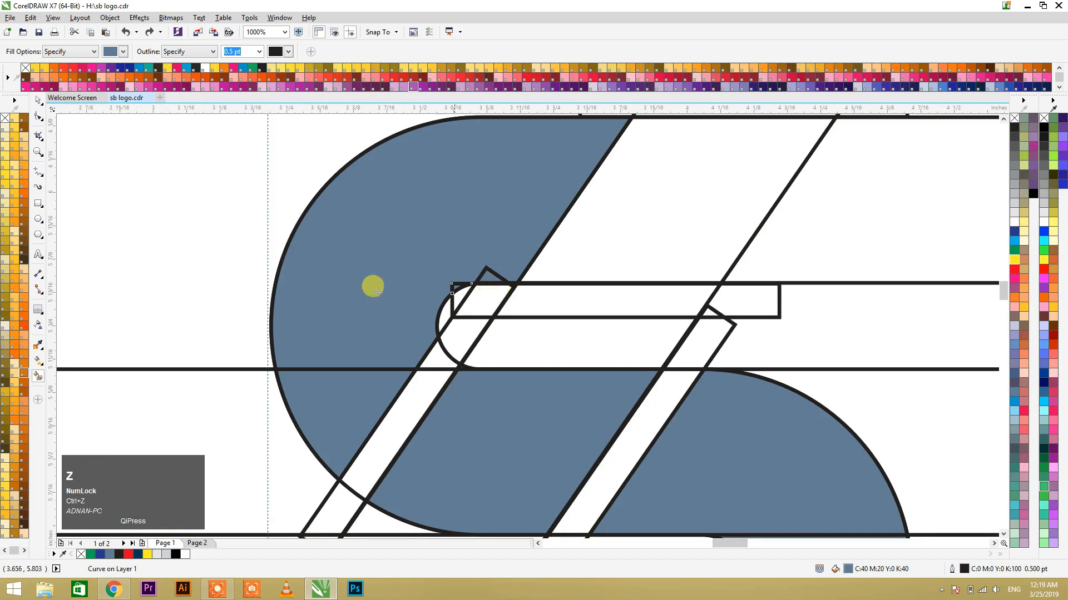
# Step: Smart-fill the left slanted strip inside the upper group, the bar's section above the slot and its section between the two upper thin rectangles
pyautogui.click(424, 370)
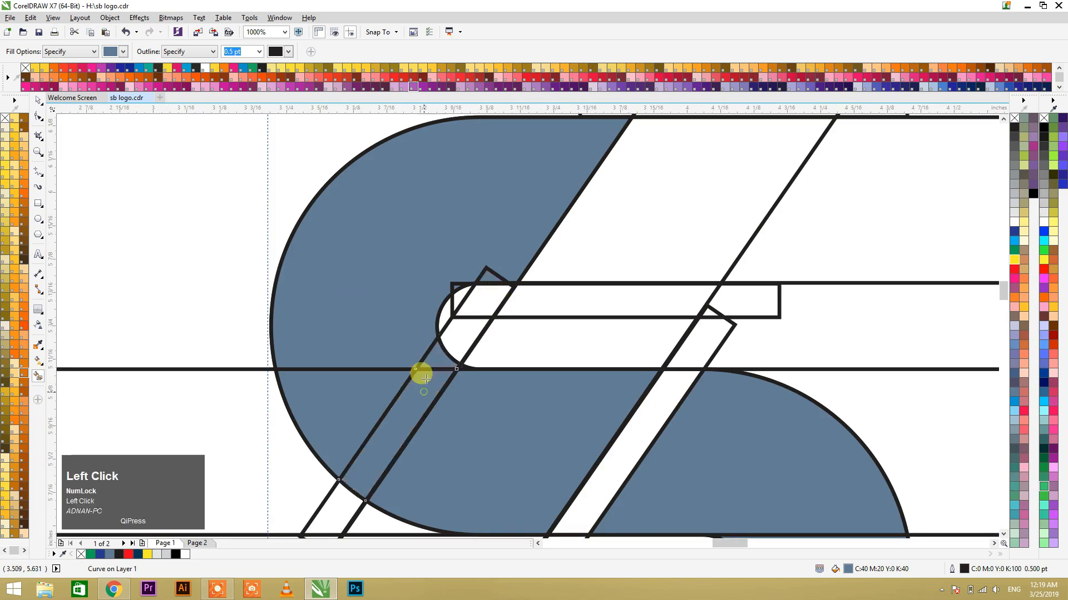
pyautogui.scroll(-1, 406, 293)
pyautogui.scroll(-1, 405, 293)
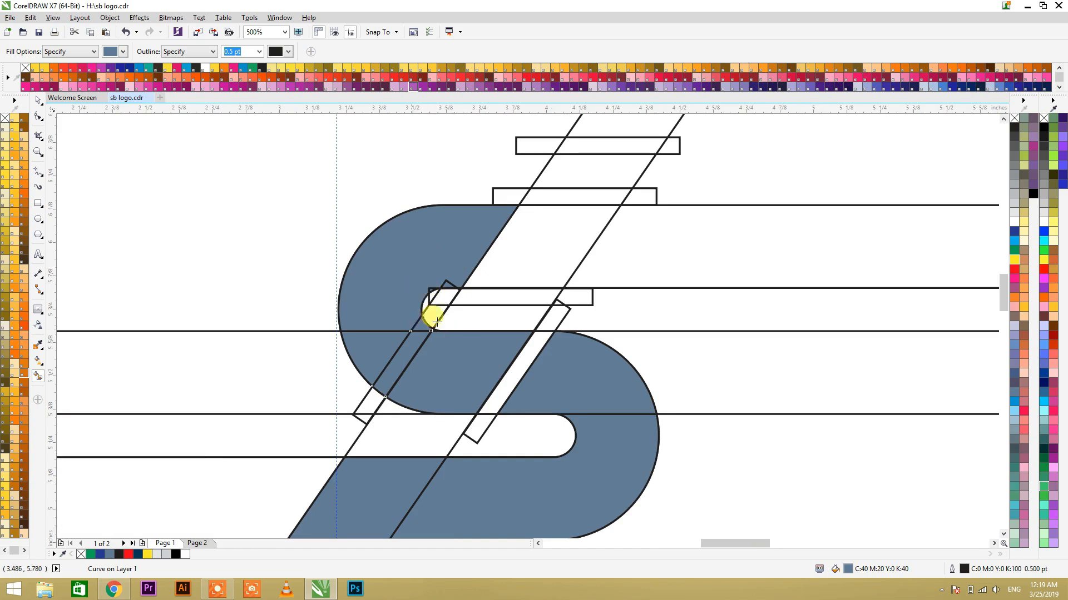
pyautogui.click(517, 224)
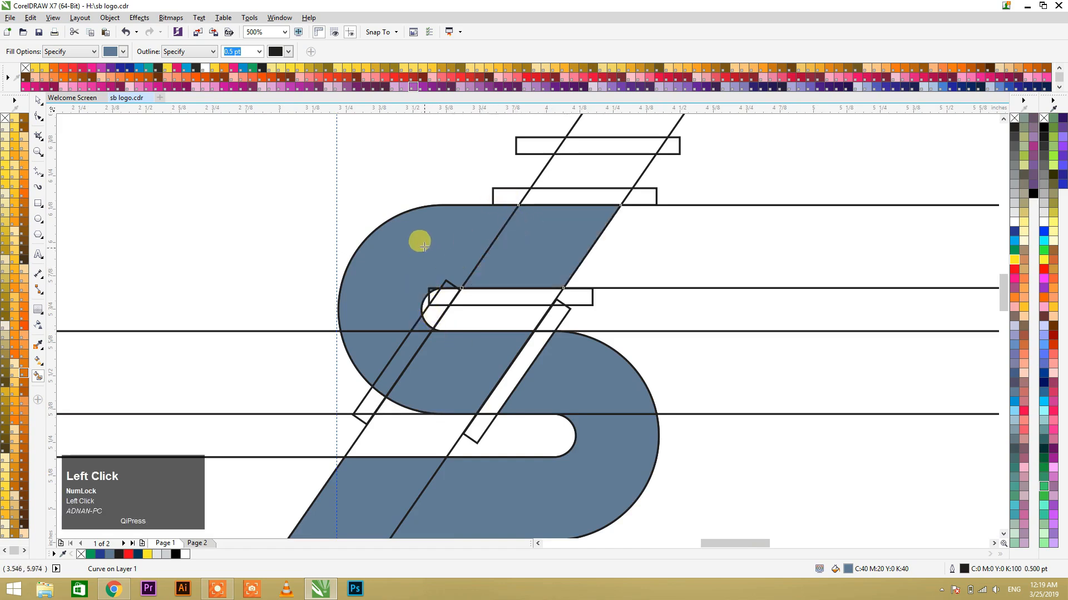
pyautogui.scroll(-2, 398, 250)
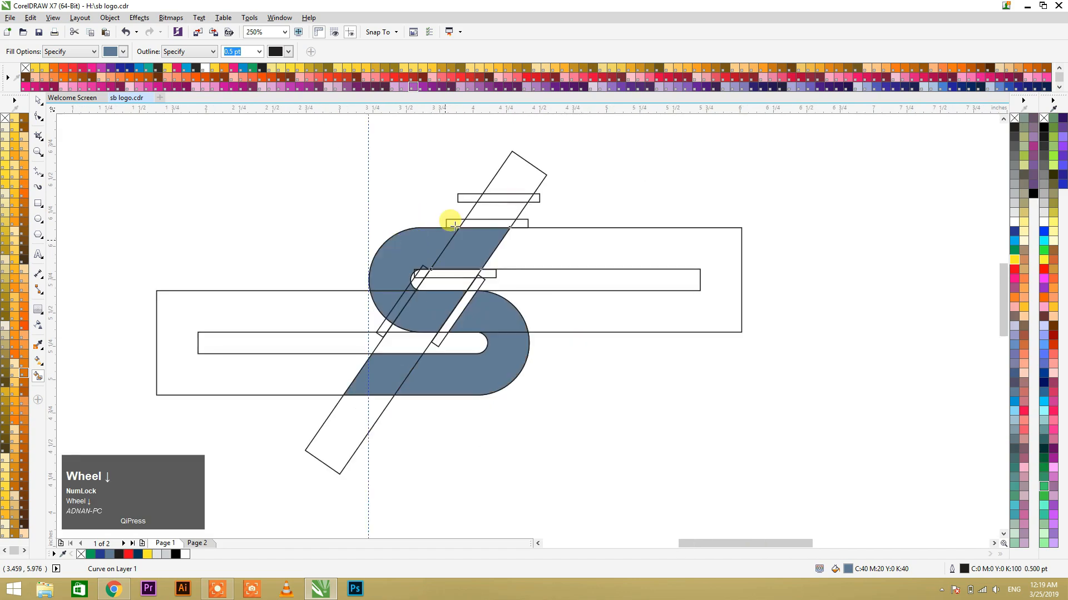
pyautogui.click(489, 207)
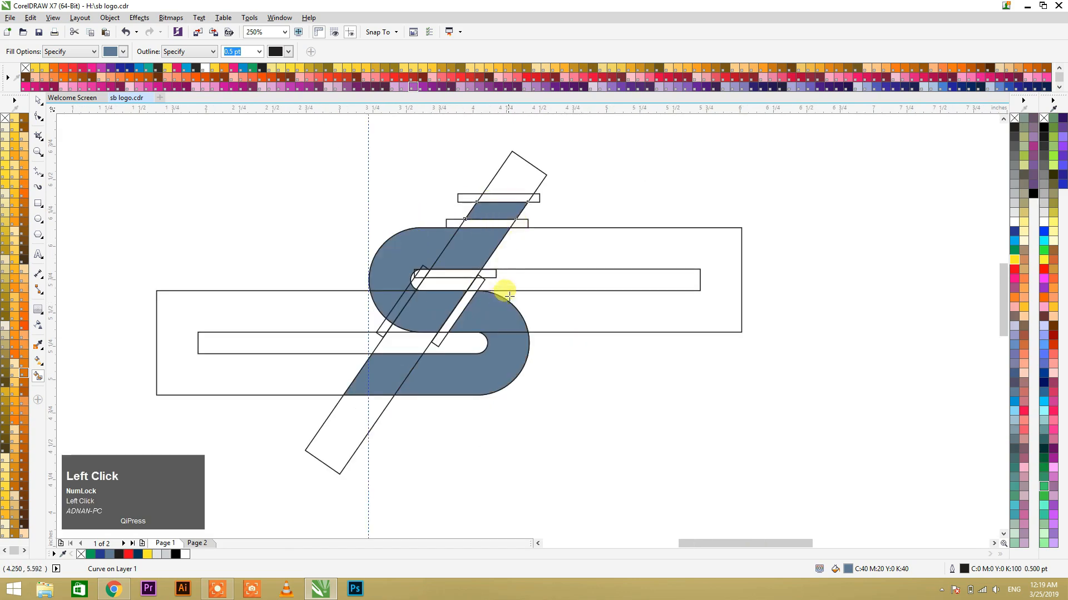
# Step: Try smart-filling the upper group's area to the right of the diagonal bar, and undo that fill
pyautogui.click(527, 248)
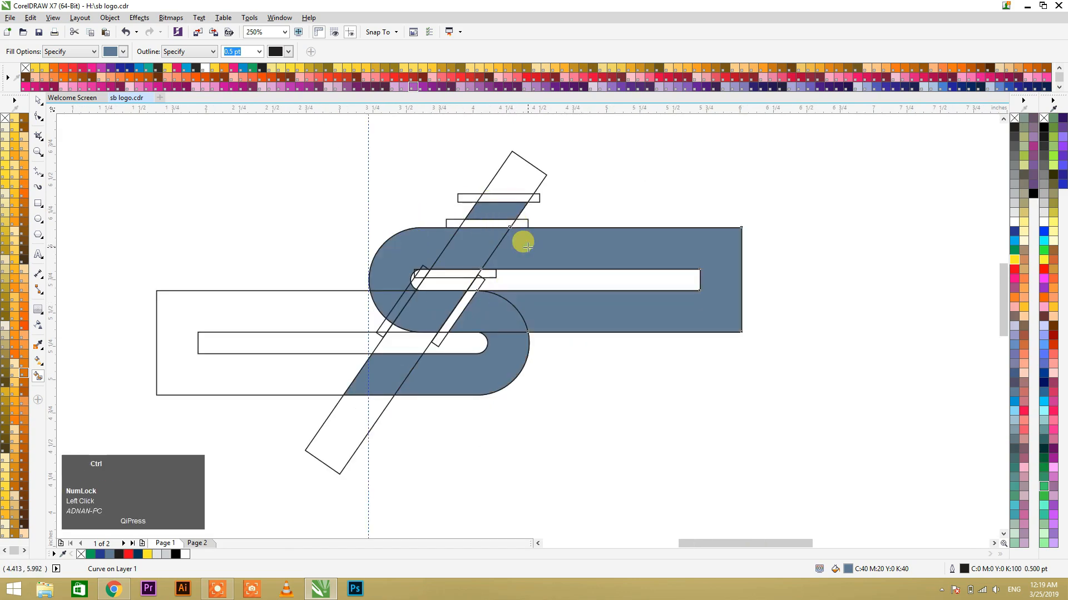
pyautogui.hotkey('ctrl', 'z')
pyautogui.press('space')
pyautogui.click(579, 228)
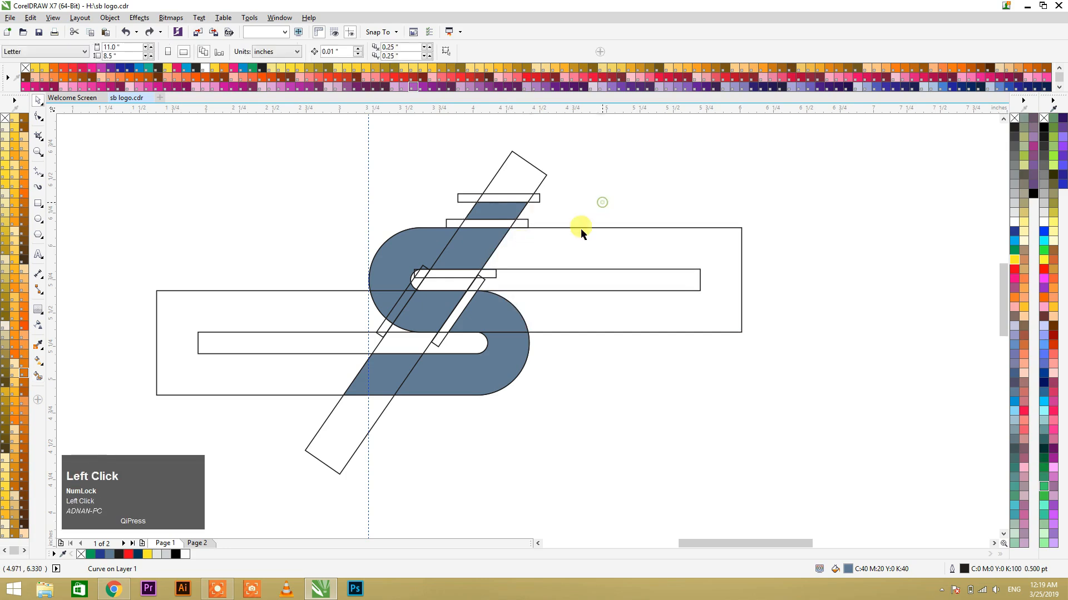
pyautogui.click(576, 384)
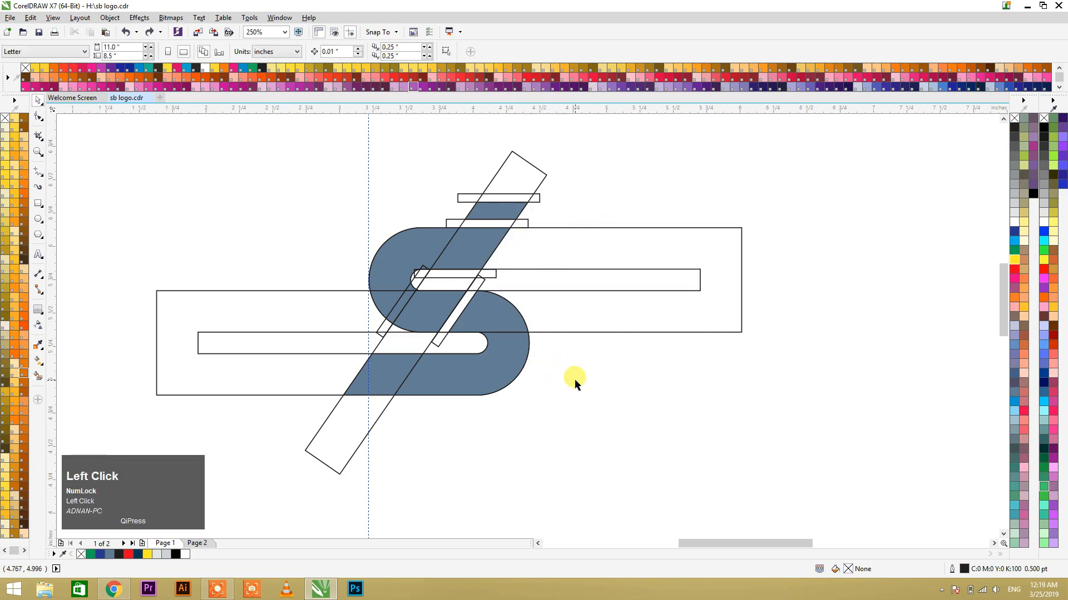
# Step: Smart-fill the diagonal bar's section crossing the lower slot and its section in the upper slot beneath the thin rectangle
pyautogui.click(416, 348)
pyautogui.press('F2')
pyautogui.moveTo(348, 233); pyautogui.dragTo(546, 422)
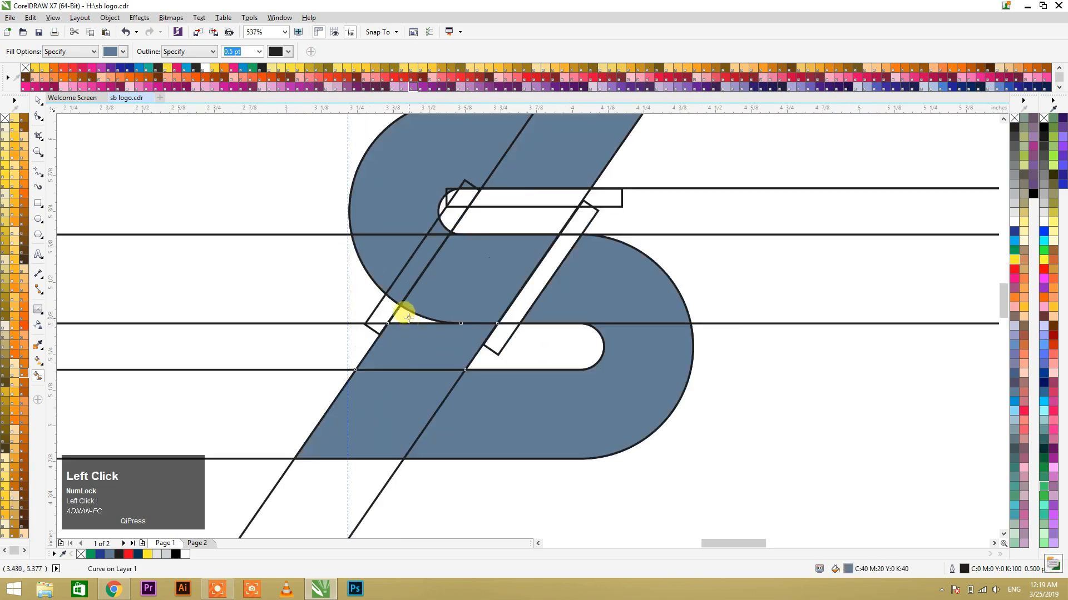
pyautogui.click(498, 220)
pyautogui.press('space')
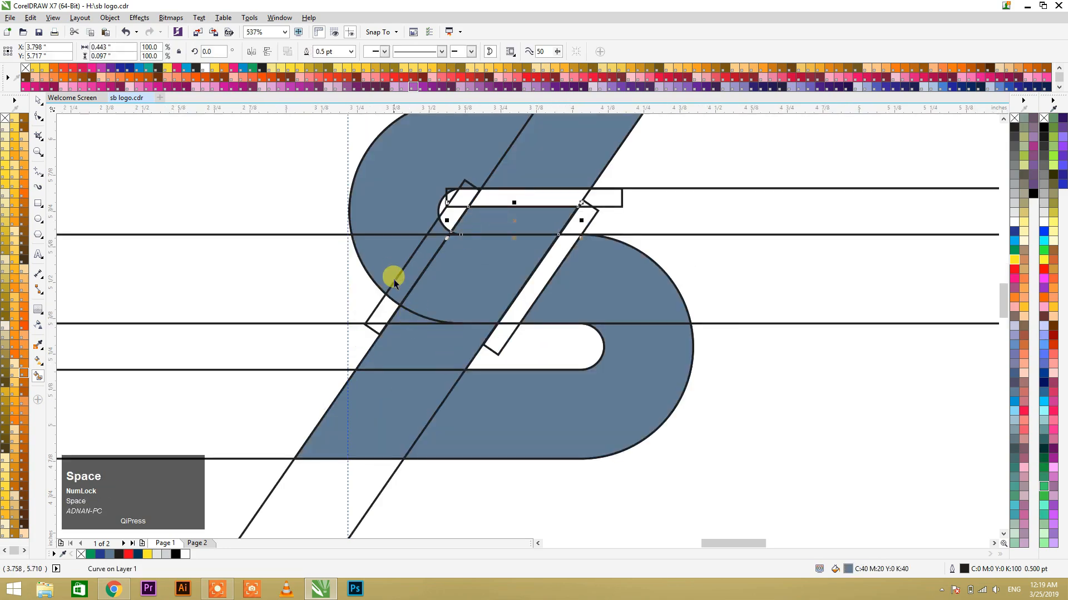
# Step: Move the filled lower bowl piece out to the lower right of the outlines and repeat the move on the curve piece above it
pyautogui.scroll(-3, 422, 294)
pyautogui.moveTo(435, 301); pyautogui.dragTo(603, 356)
pyautogui.click(445, 282)
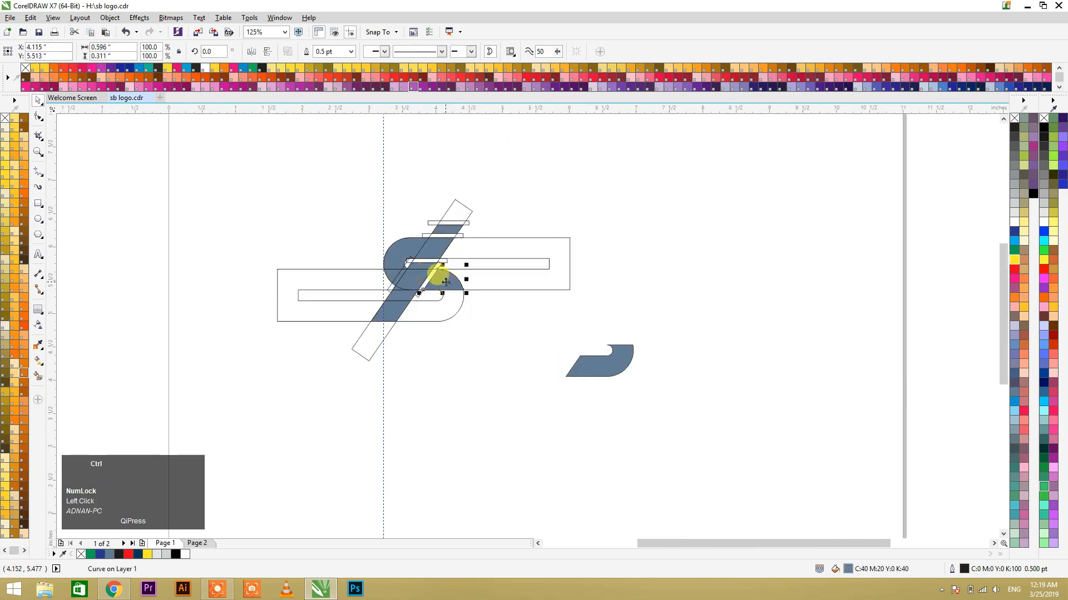
pyautogui.hotkey('ctrl', 'r')
# Step: Repeat the same move on the diagonal bar's four lower filled sections, from its foot up to the upper slot
pyautogui.press('F2')
pyautogui.moveTo(339, 203); pyautogui.dragTo(508, 357)
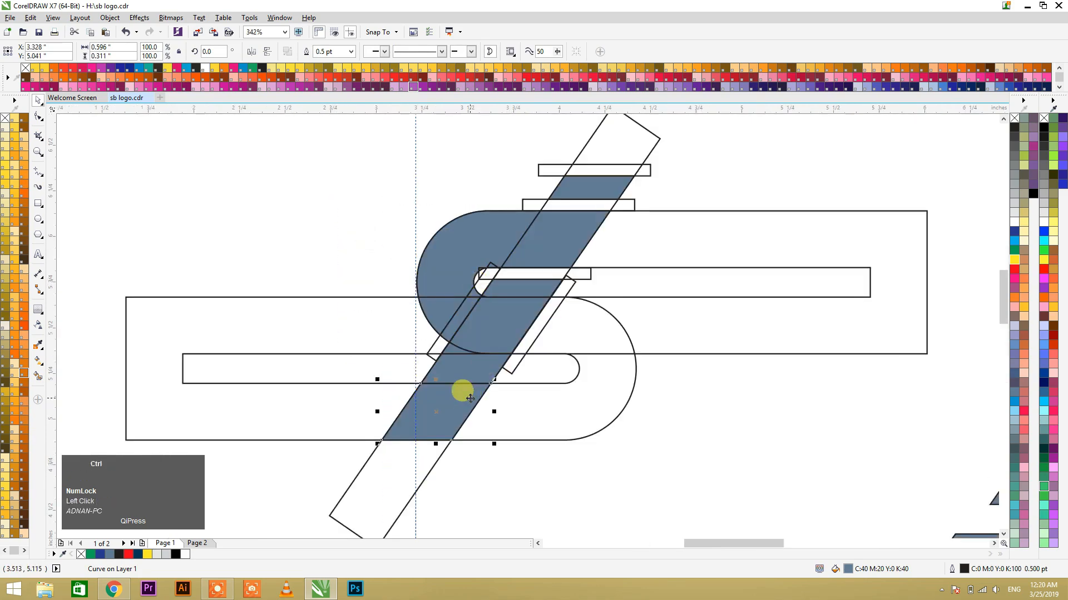
pyautogui.hotkey('ctrl', 'r')
pyautogui.click(456, 370)
pyautogui.hotkey('ctrl', 'r')
pyautogui.keyDown('ctrl'); pyautogui.click(487, 318); pyautogui.keyUp('ctrl')
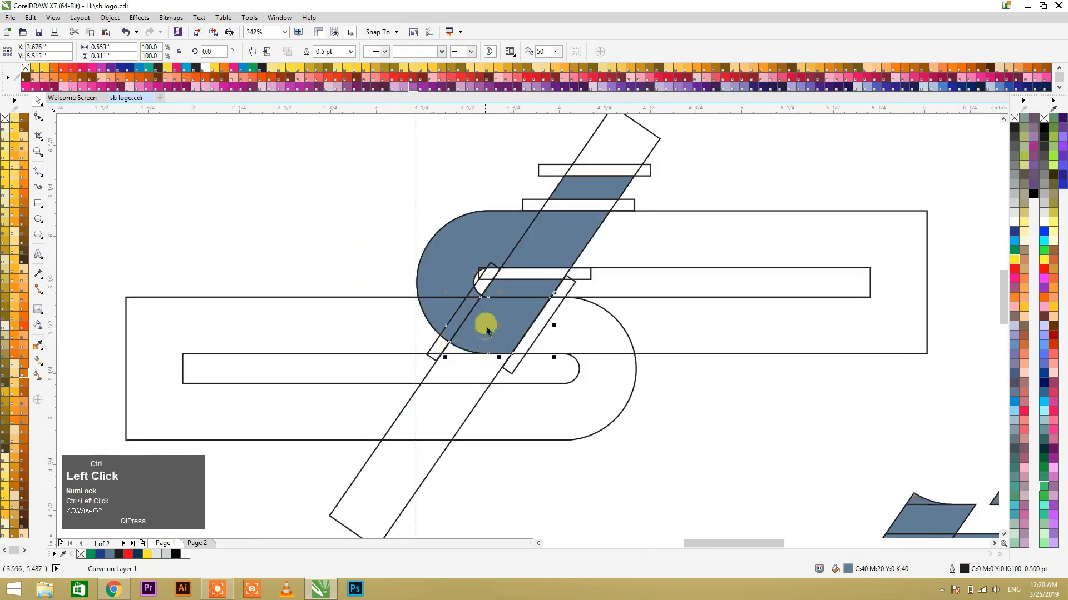
pyautogui.hotkey('ctrl', 'r')
pyautogui.keyDown('ctrl'); pyautogui.click(507, 282); pyautogui.keyUp('ctrl')
pyautogui.hotkey('ctrl', 'r')
# Step: Repeat the move on the slanted strip, the pieces of the upper rounded left end and the tiny corner piece by the slot
pyautogui.keyDown('ctrl'); pyautogui.click(463, 304); pyautogui.keyUp('ctrl')
pyautogui.hotkey('ctrl', 'r')
pyautogui.keyDown('ctrl'); pyautogui.click(448, 269); pyautogui.keyUp('ctrl')
pyautogui.hotkey('ctrl', 'r')
pyautogui.keyDown('ctrl'); pyautogui.click(446, 304); pyautogui.keyUp('ctrl')
pyautogui.hotkey('ctrl', 'r')
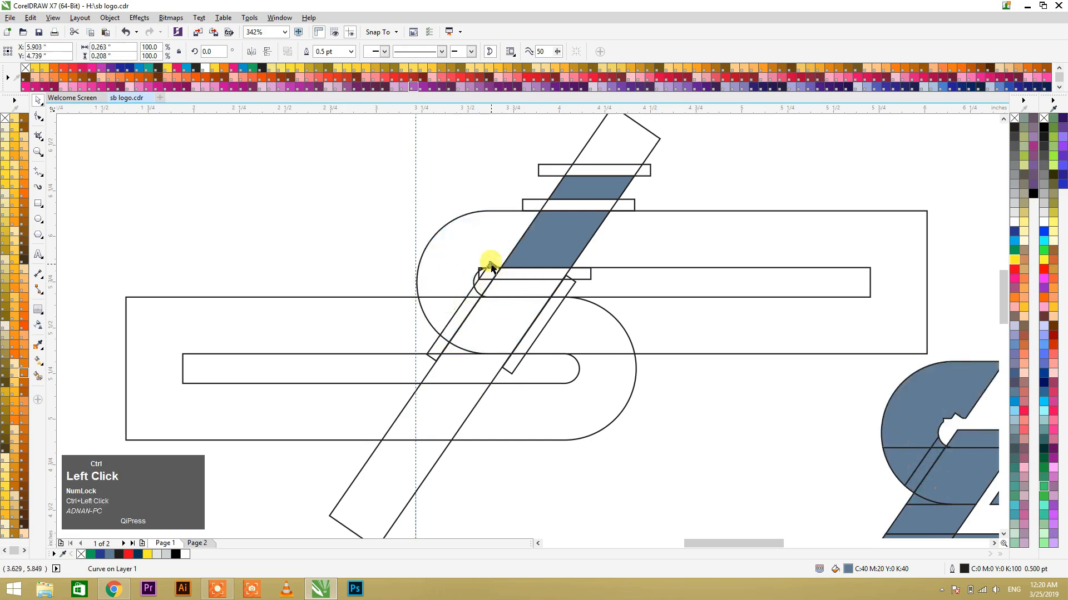
pyautogui.keyDown('ctrl'); pyautogui.click(482, 271); pyautogui.keyUp('ctrl')
pyautogui.hotkey('ctrl', 'r')
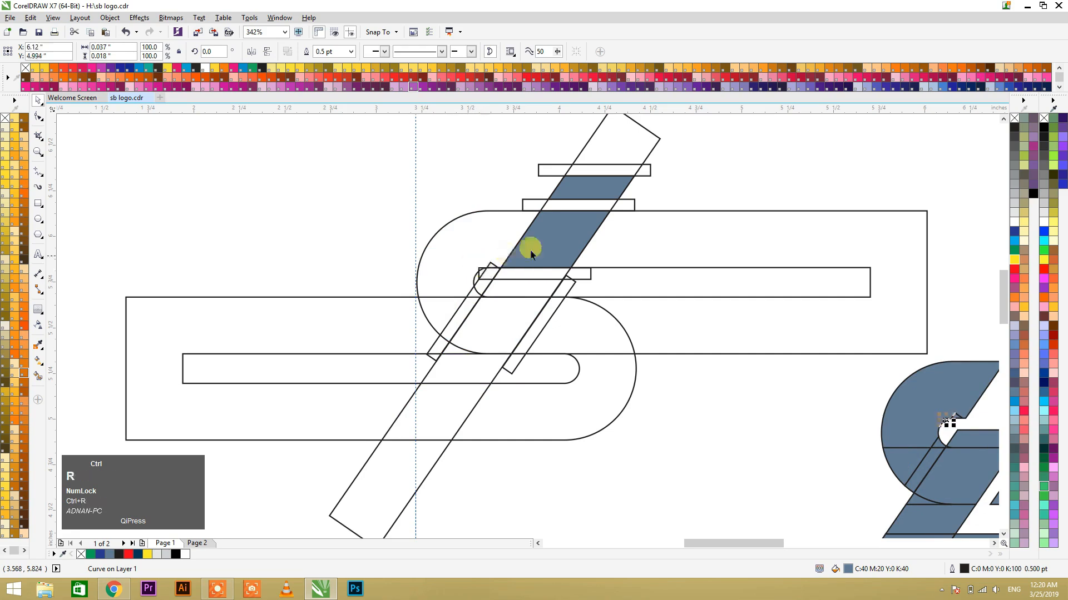
# Step: Repeat the move on the diagonal bar's section above the upper slot and on the small parallelogram at its top
pyautogui.keyDown('ctrl'); pyautogui.click(548, 236); pyautogui.keyUp('ctrl')
pyautogui.hotkey('ctrl', 'r')
pyautogui.keyDown('ctrl'); pyautogui.click(582, 188); pyautogui.keyUp('ctrl')
pyautogui.hotkey('ctrl', 'r')
# Step: Select the seven pieces forming the moved logo's lower bowl and diagonal stem, undo their accidental shift, and weld them into one shape
pyautogui.scroll(-5, 535, 225)
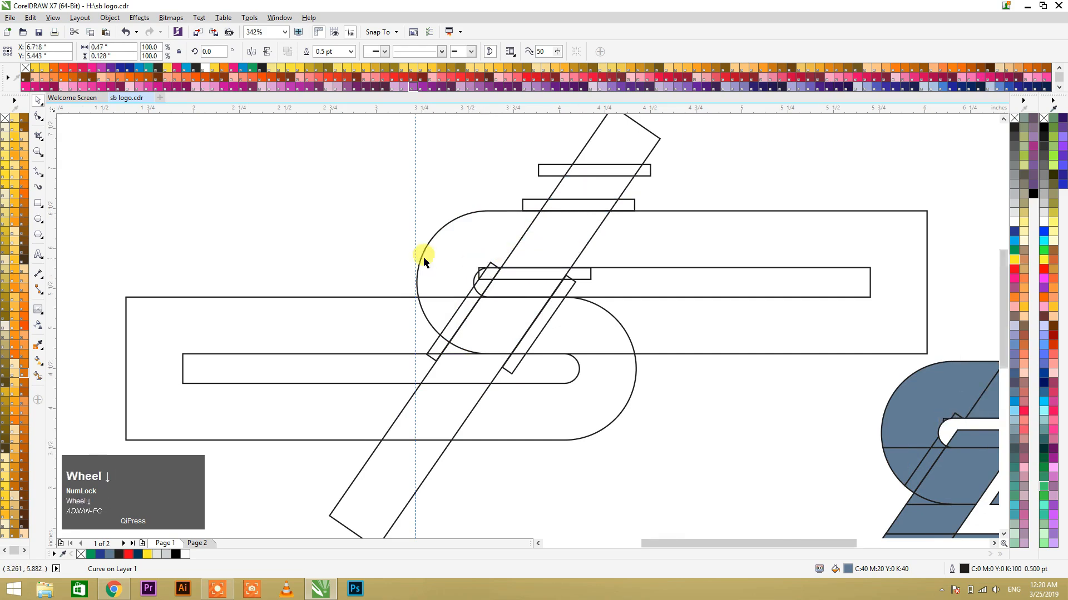
pyautogui.click(611, 370)
pyautogui.moveTo(541, 297); pyautogui.dragTo(617, 370)
pyautogui.press('F2')
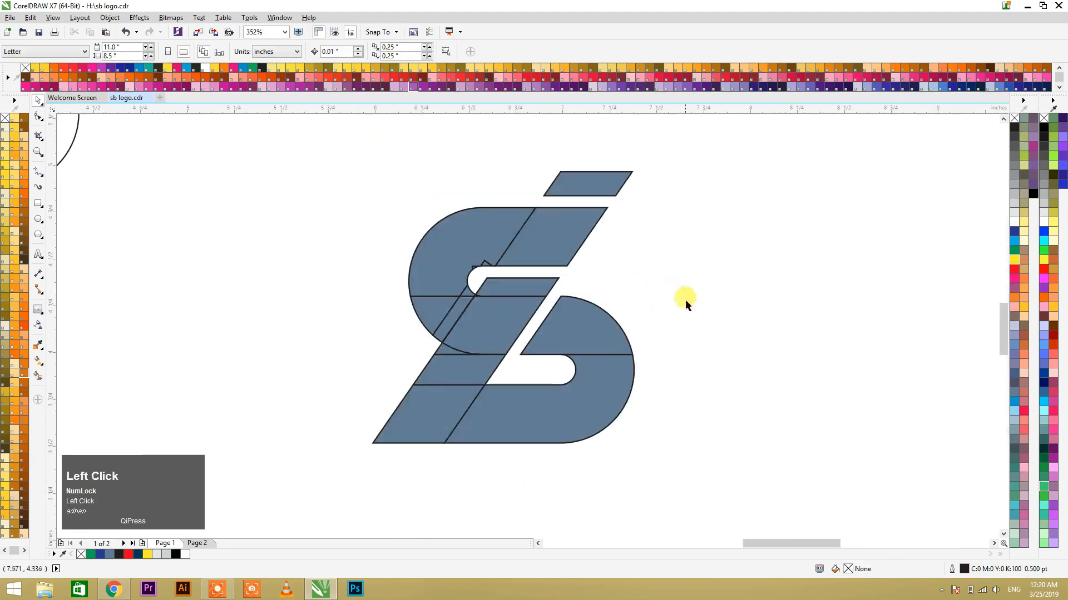
pyautogui.click(592, 335)
pyautogui.keyDown('shift'); pyautogui.click(613, 389); pyautogui.keyUp('shift')
pyautogui.keyDown('shift'); pyautogui.click(453, 409); pyautogui.keyUp('shift')
pyautogui.keyDown('shift'); pyautogui.click(455, 369); pyautogui.keyUp('shift')
pyautogui.keyDown('shift'); pyautogui.click(451, 350); pyautogui.keyUp('shift')
pyautogui.keyDown('shift'); pyautogui.click(472, 330); pyautogui.keyUp('shift')
pyautogui.keyDown('shift'); pyautogui.click(508, 287); pyautogui.keyUp('shift')
pyautogui.moveTo(508, 287); pyautogui.dragTo(623, 303)
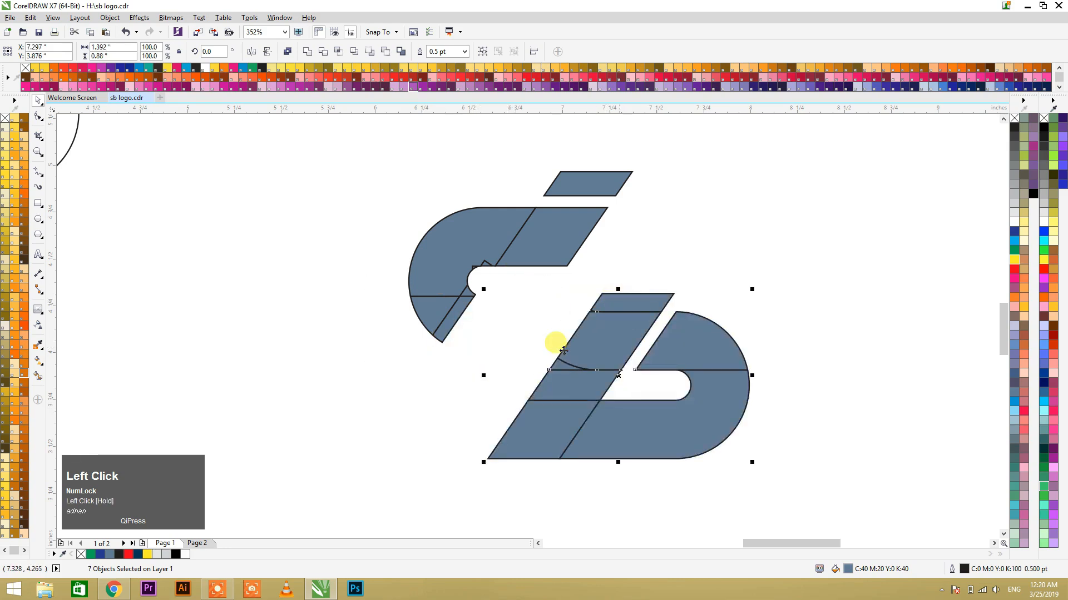
pyautogui.hotkey('ctrl', 'z')
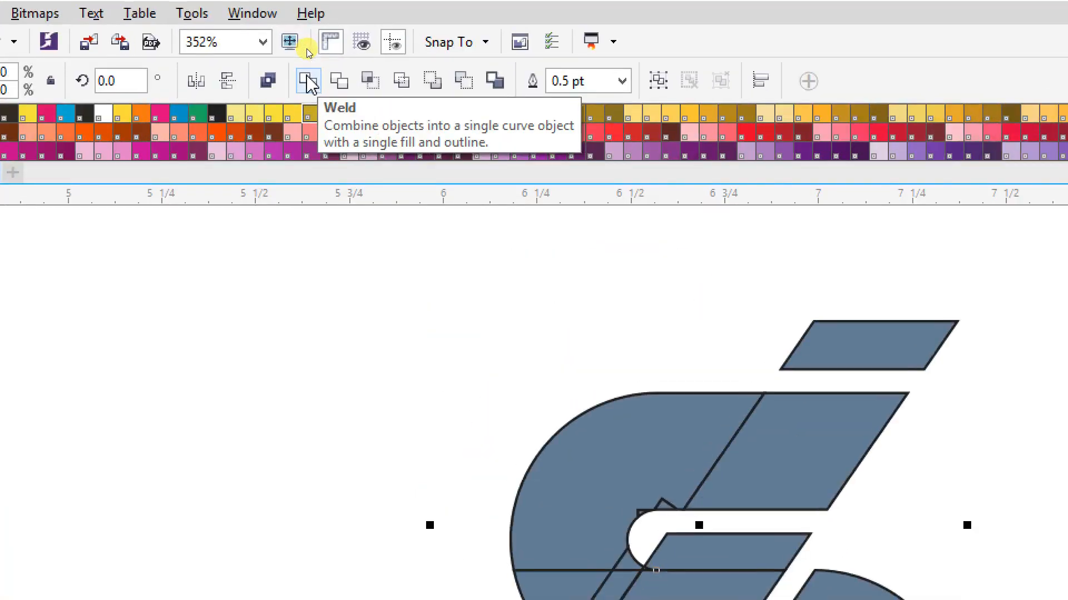
pyautogui.click(308, 82)
pyautogui.click(890, 562)
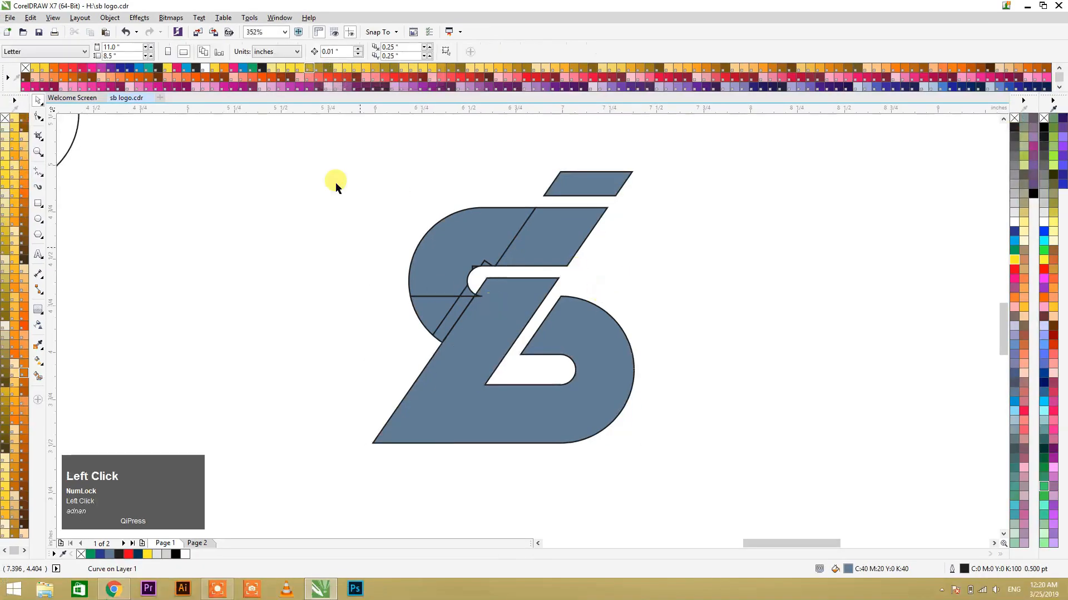
# Step: Select the pieces of the logo's upper rounded left end and weld them into a single curve
pyautogui.moveTo(330, 153); pyautogui.dragTo(505, 361)
pyautogui.keyDown('shift'); pyautogui.click(481, 214); pyautogui.keyUp('shift')
pyautogui.press('F10')
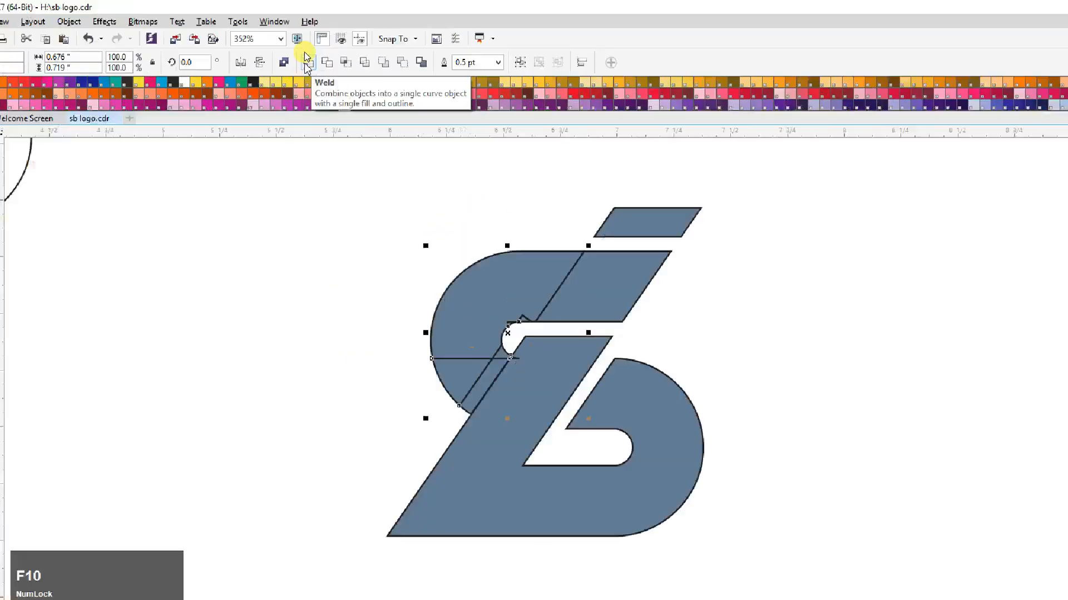
pyautogui.click(307, 51)
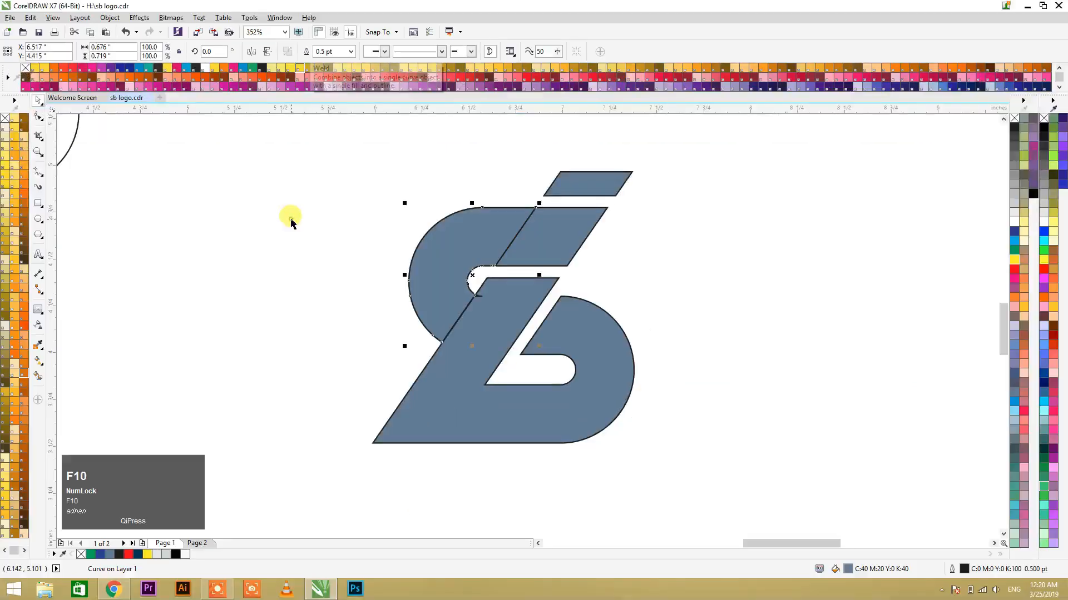
# Step: Fill the welded lower shape with bright blue, leave the document defaults as they are, and undo the stray edit on the upper left piece
pyautogui.click(488, 362)
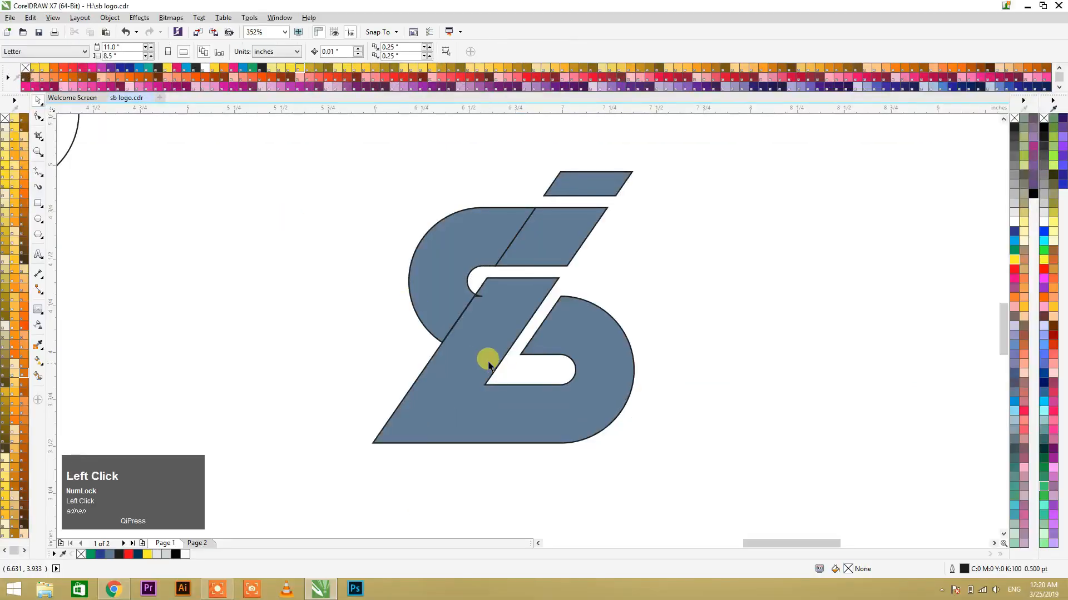
pyautogui.click(868, 295)
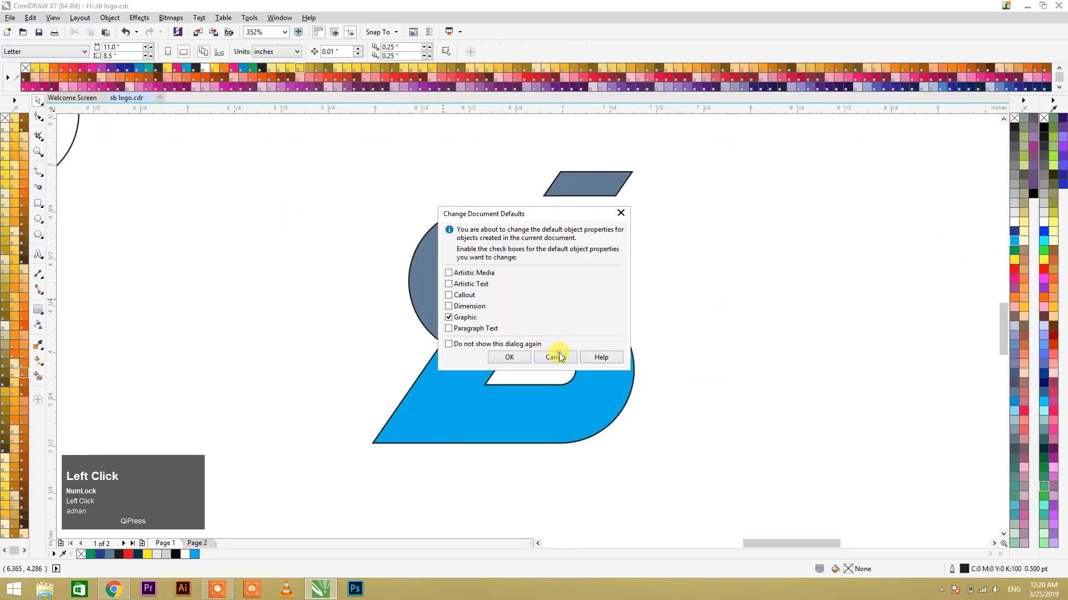
pyautogui.click(559, 356)
pyautogui.moveTo(384, 298); pyautogui.dragTo(384, 245)
pyautogui.hotkey('ctrl', 'z')
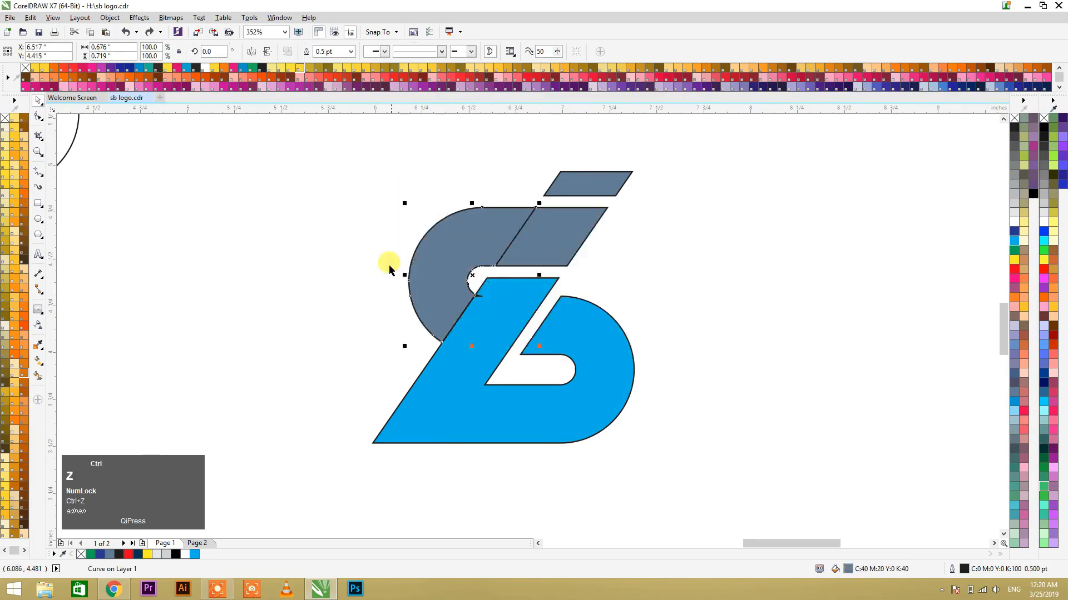
# Step: Try to smart-fill the tiny triangular gap where the upper left piece's inner curve meets the blue diagonal, and undo the unwanted fill
pyautogui.click(370, 267)
pyautogui.press('F2')
pyautogui.moveTo(448, 278); pyautogui.dragTo(508, 310)
pyautogui.press('space')
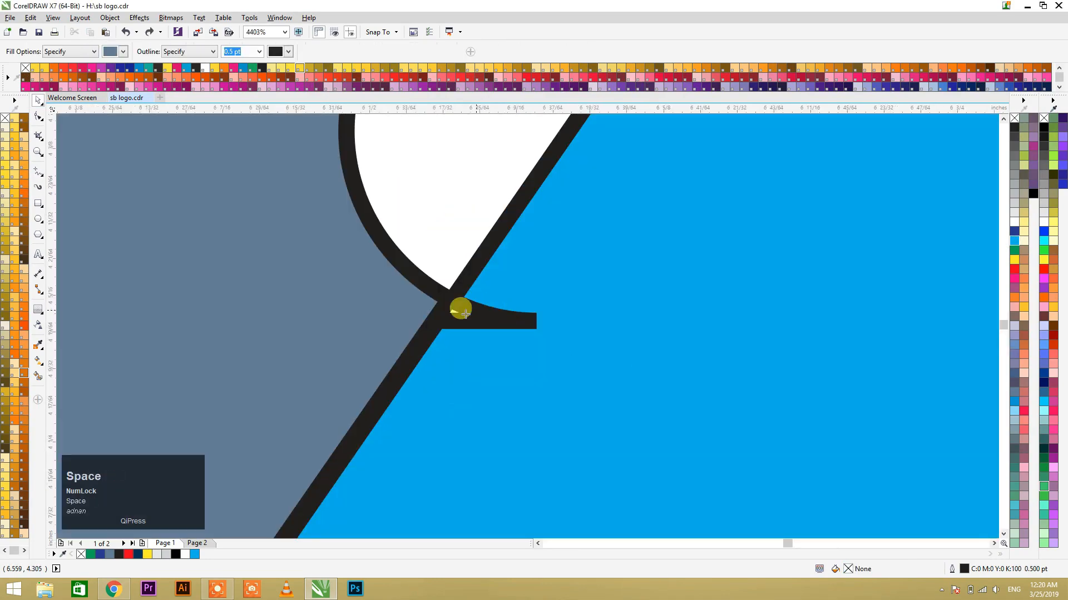
pyautogui.press('space')
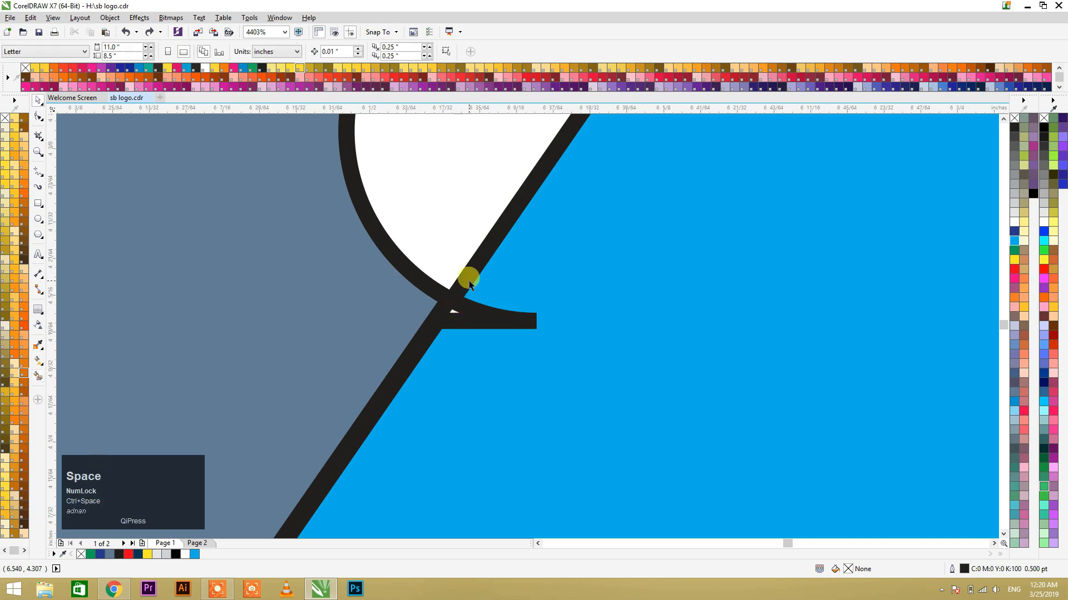
pyautogui.scroll(-1, 468, 282)
pyautogui.press('F2')
pyautogui.moveTo(433, 269); pyautogui.dragTo(497, 320)
pyautogui.press('space')
pyautogui.click(490, 344)
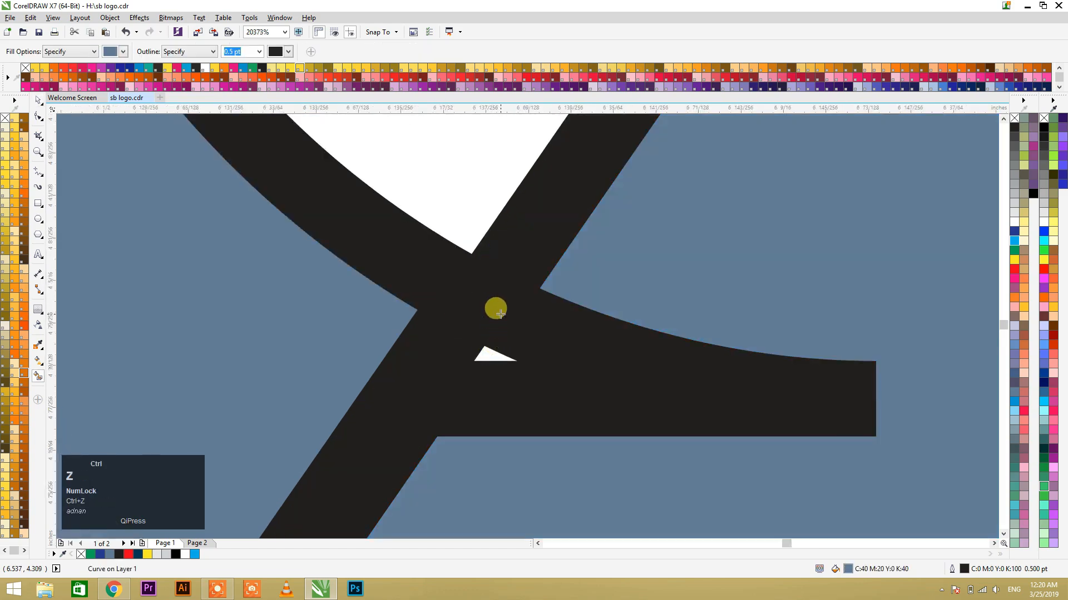
pyautogui.press('space')
pyautogui.scroll(-1, 496, 306)
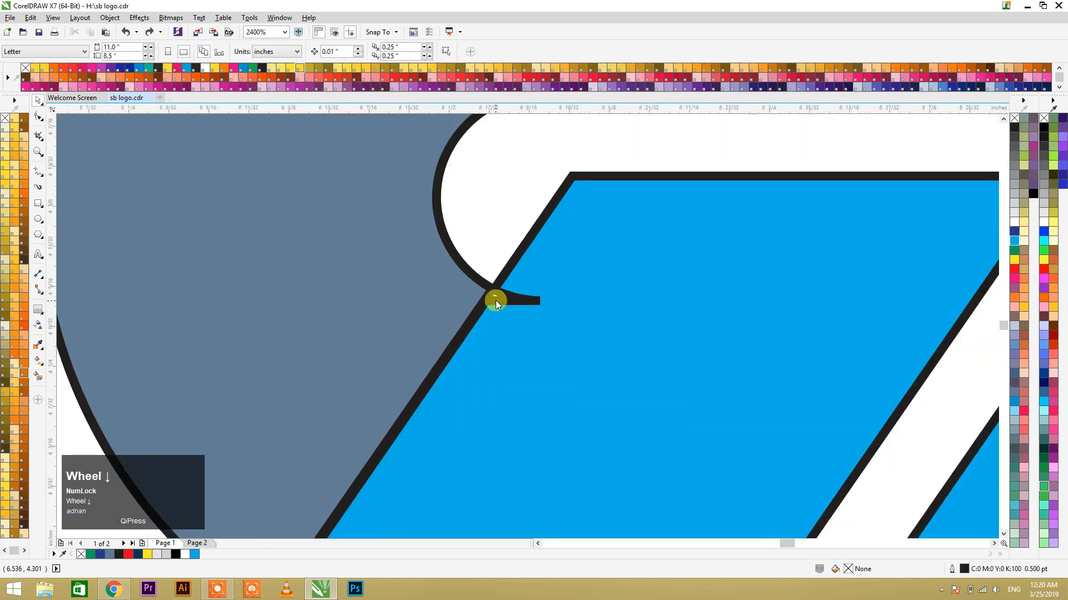
# Step: Retry the smart fill on the tiny gap beside the blue diagonal and undo it
pyautogui.press('space')
pyautogui.click(493, 295)
pyautogui.press('space')
pyautogui.scroll(-1, 503, 272)
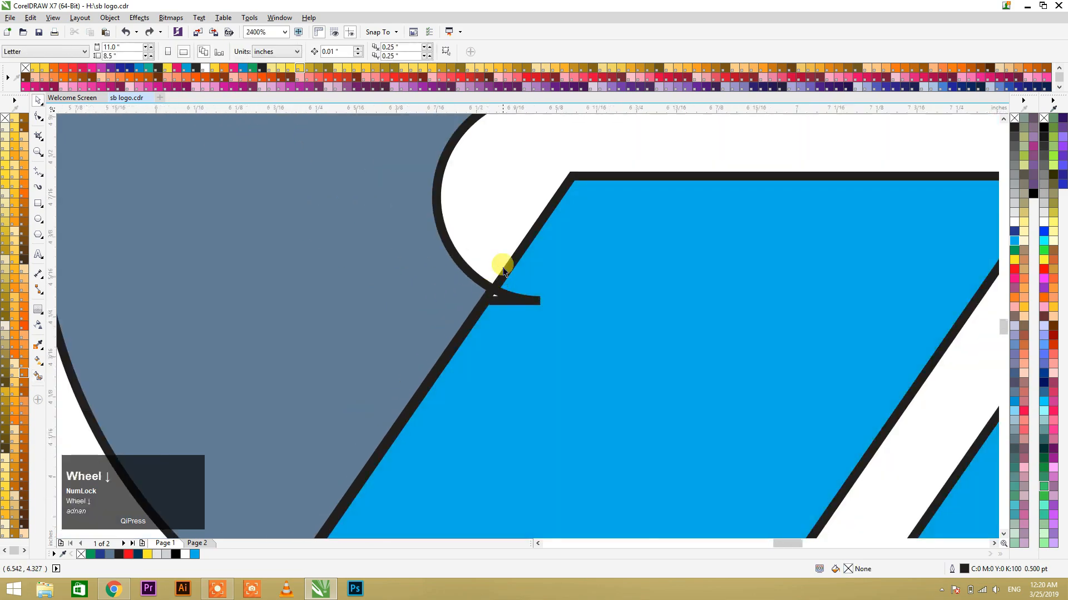
# Step: Move the upper left piece away from the blue shape to inspect the junction, and undo the move
pyautogui.scroll(-1, 503, 268)
pyautogui.click(429, 299)
pyautogui.moveTo(449, 276); pyautogui.dragTo(370, 261)
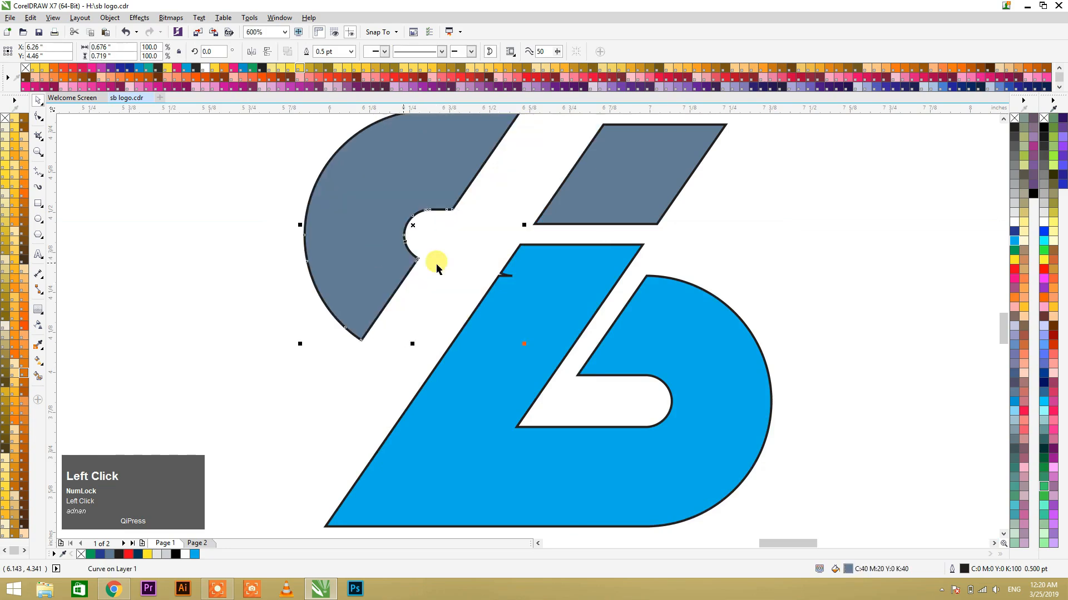
pyautogui.hotkey('ctrl', 'z')
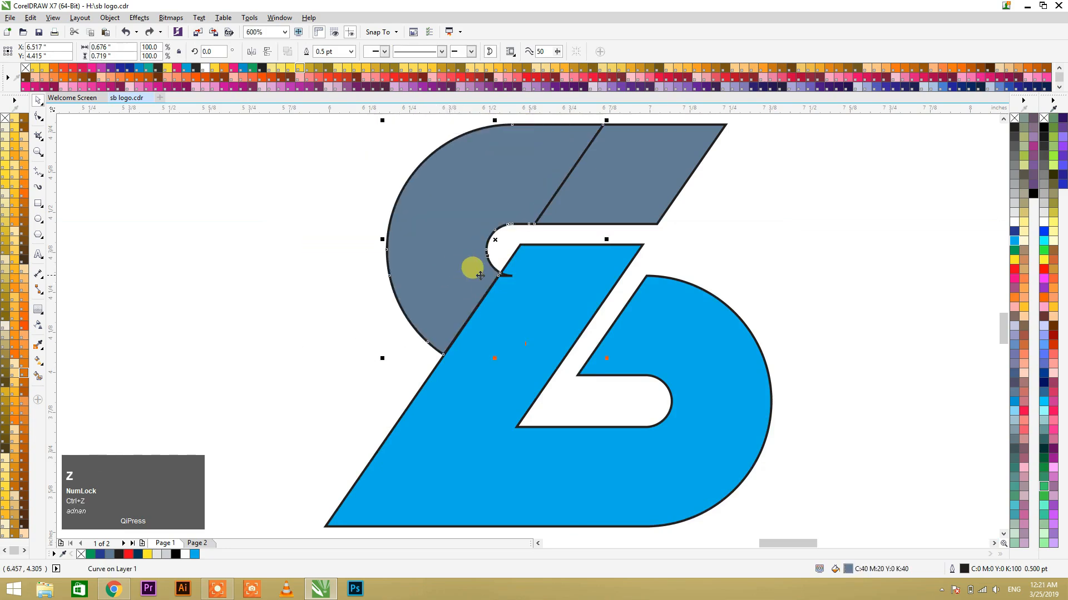
# Step: Weld the rounded upper left piece to the adjoining slanted section and fill the result and the small parallelogram with magenta
pyautogui.keyDown('shift'); pyautogui.click(592, 188); pyautogui.keyUp('shift')
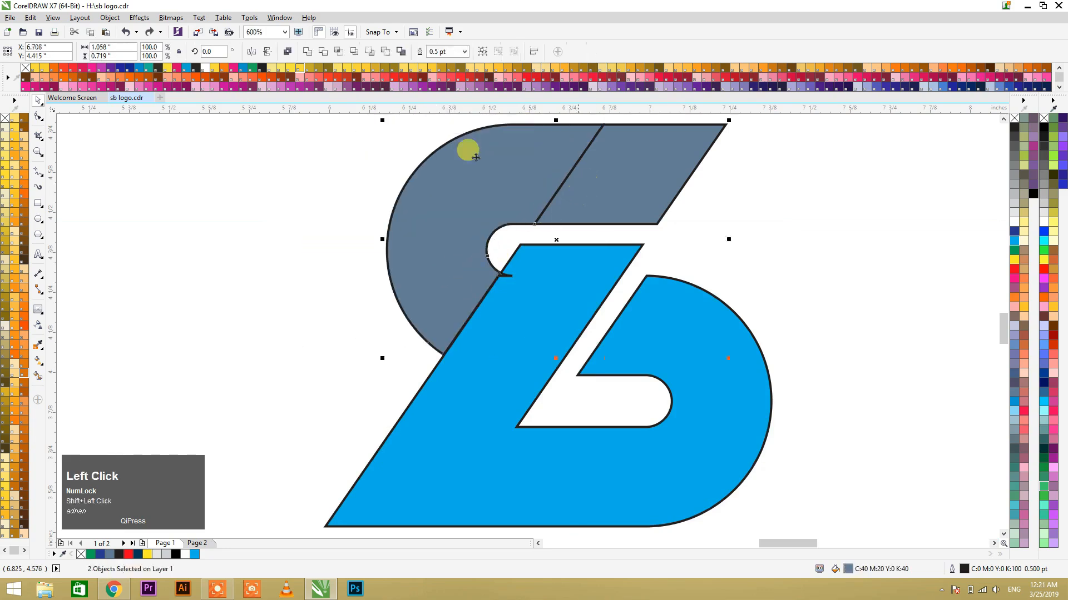
pyautogui.scroll(-1, 428, 302)
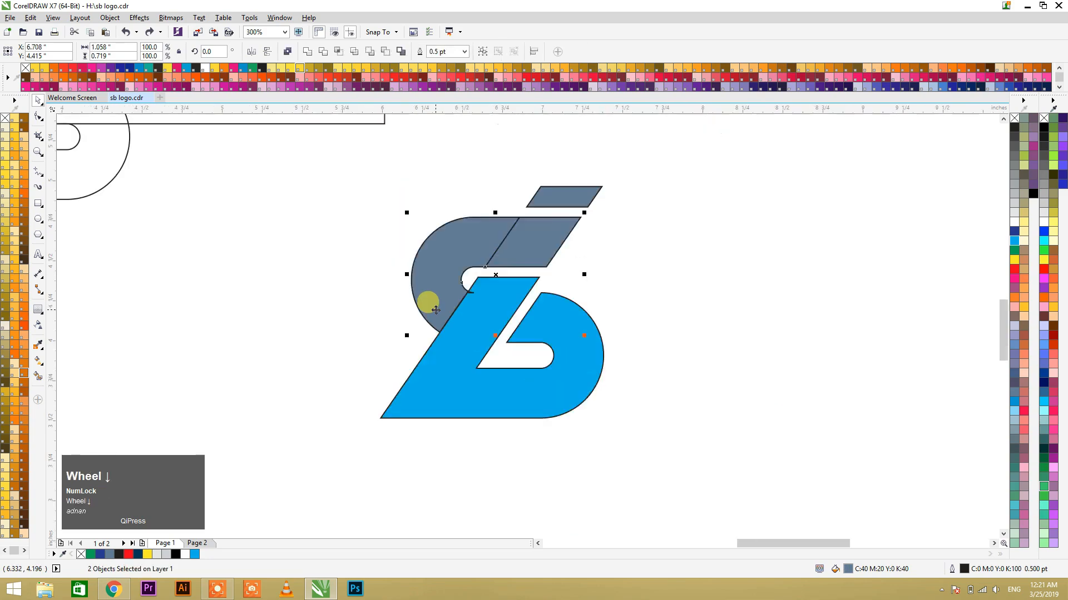
pyautogui.click(308, 52)
pyautogui.click(1015, 280)
pyautogui.click(556, 194)
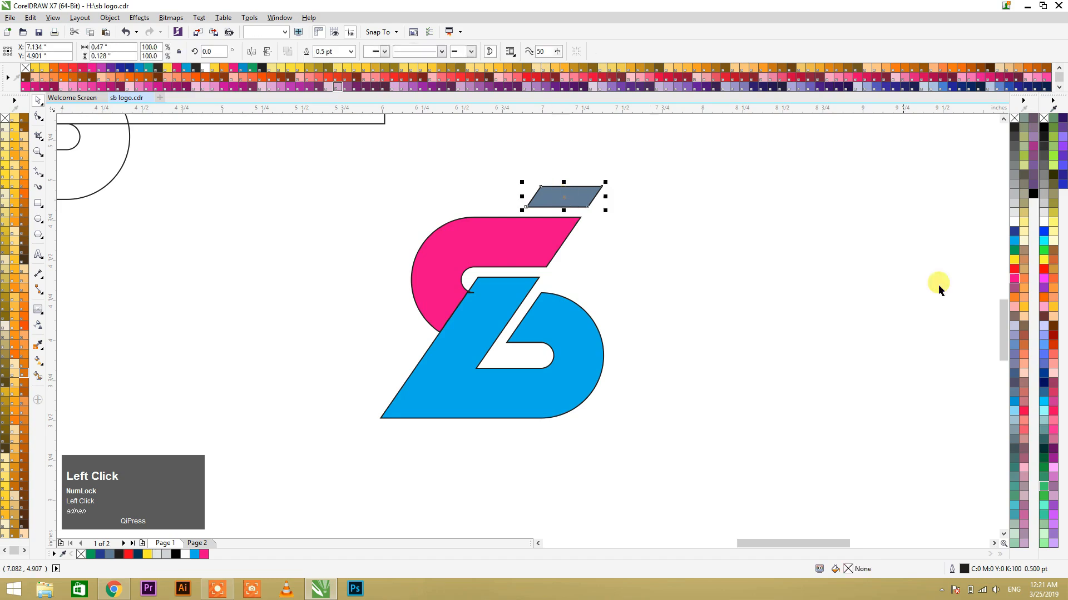
# Step: Extend the slanted end of the magenta upper shape horizontally outward by about 0.4 inches, moving its two end nodes with the Shape tool
pyautogui.click(518, 238)
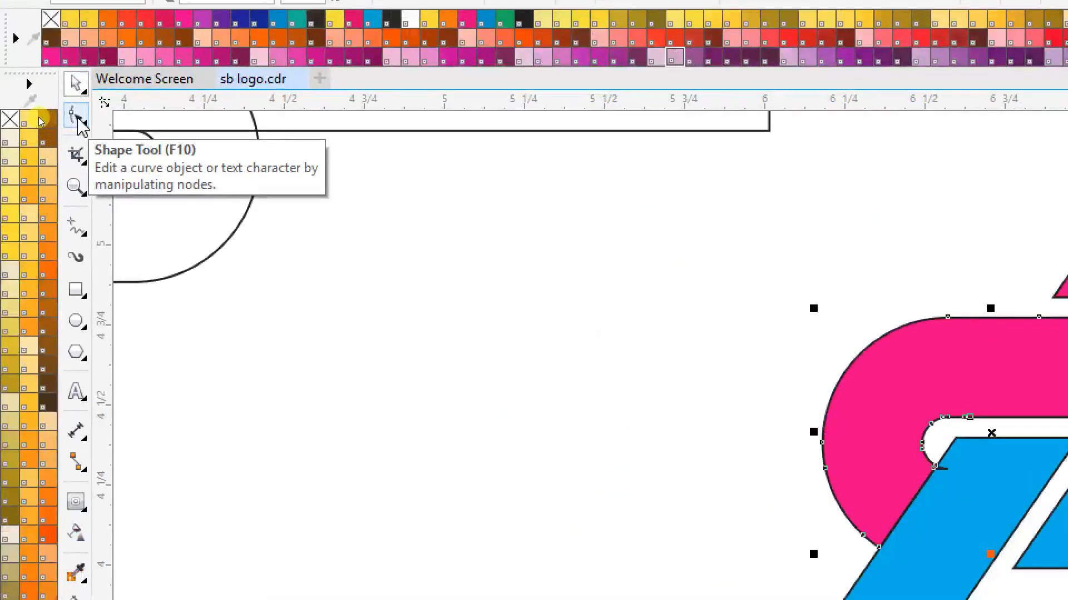
pyautogui.press('F10')
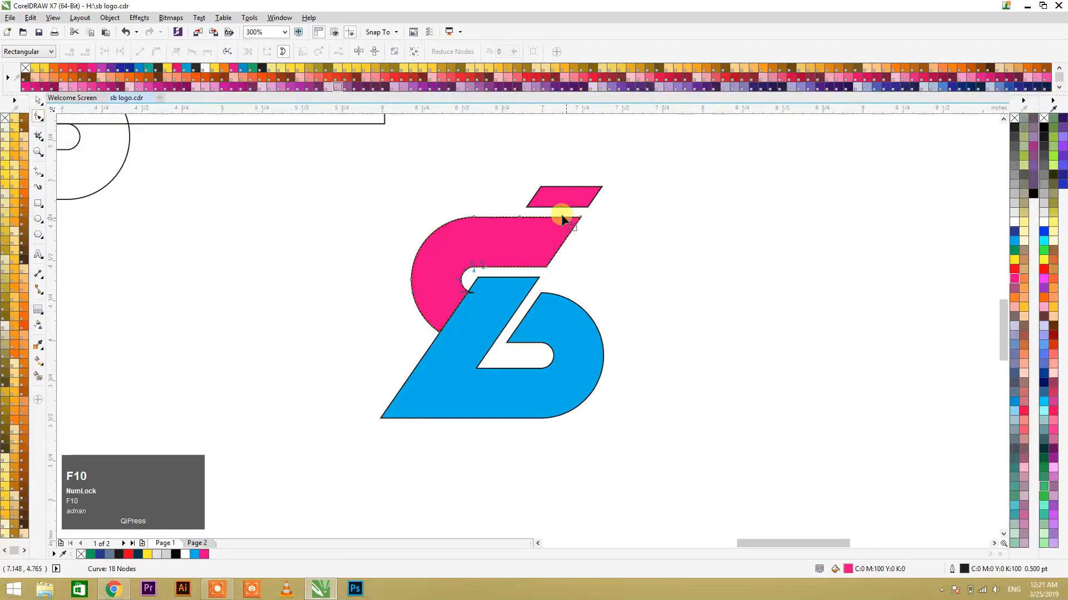
pyautogui.moveTo(549, 214); pyautogui.dragTo(605, 293)
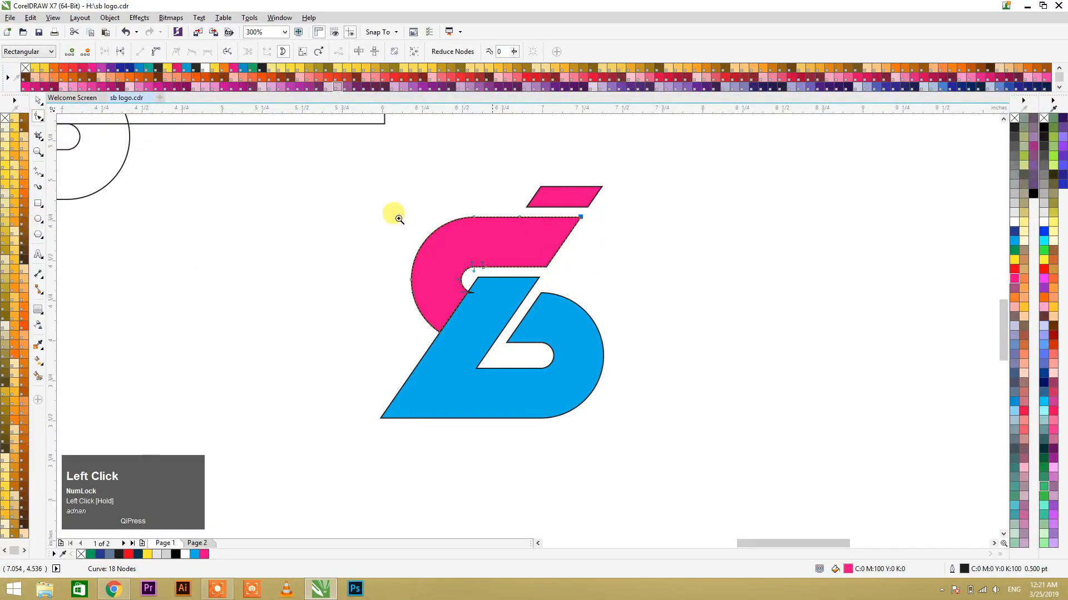
pyautogui.moveTo(678, 425); pyautogui.dragTo(737, 442)
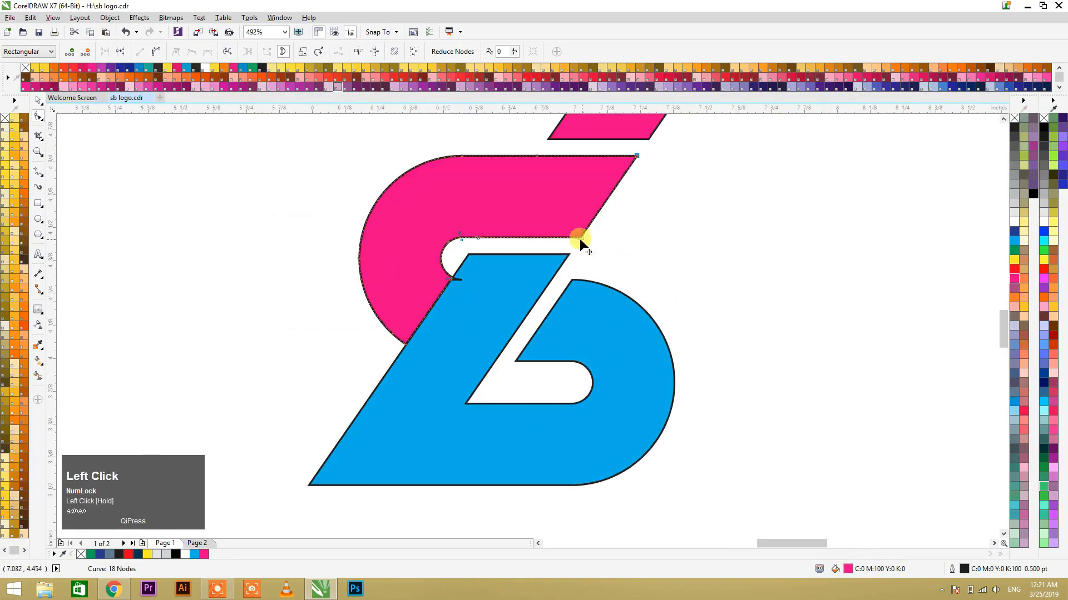
pyautogui.moveTo(751, 306); pyautogui.dragTo(568, 146)
pyautogui.moveTo(582, 236); pyautogui.dragTo(681, 233)
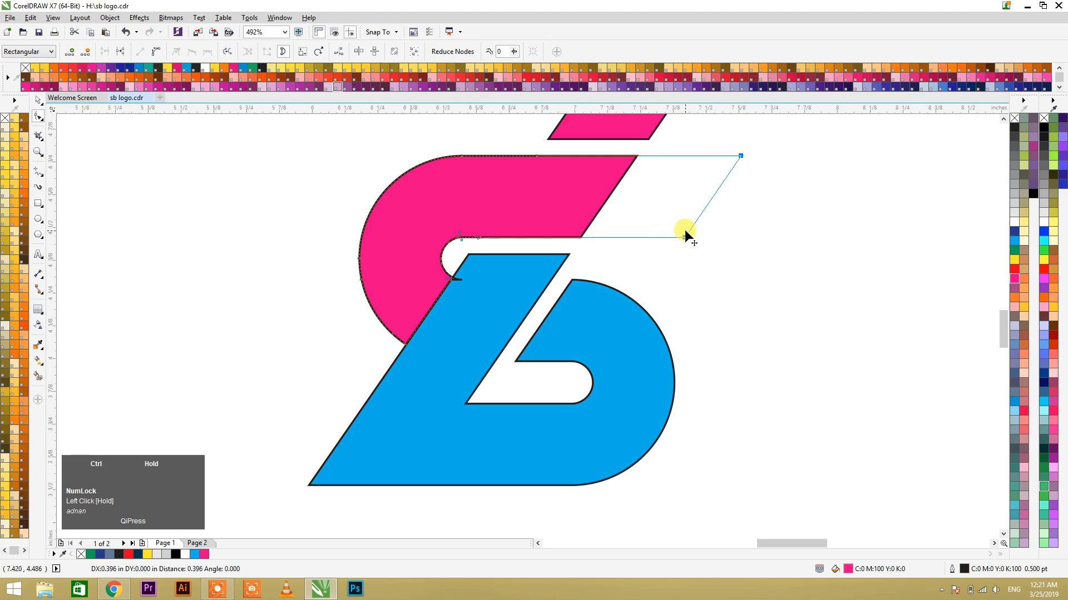
pyautogui.moveTo(685, 236); pyautogui.dragTo(685, 236)
pyautogui.press('space')
# Step: Undo the accidental shift of the blue shape and delete the tip node of the stray spur on its diagonal edge
pyautogui.click(699, 286)
pyautogui.moveTo(507, 293); pyautogui.dragTo(530, 290)
pyautogui.hotkey('ctrl', 'z')
pyautogui.press('F2')
pyautogui.moveTo(446, 267); pyautogui.dragTo(477, 292)
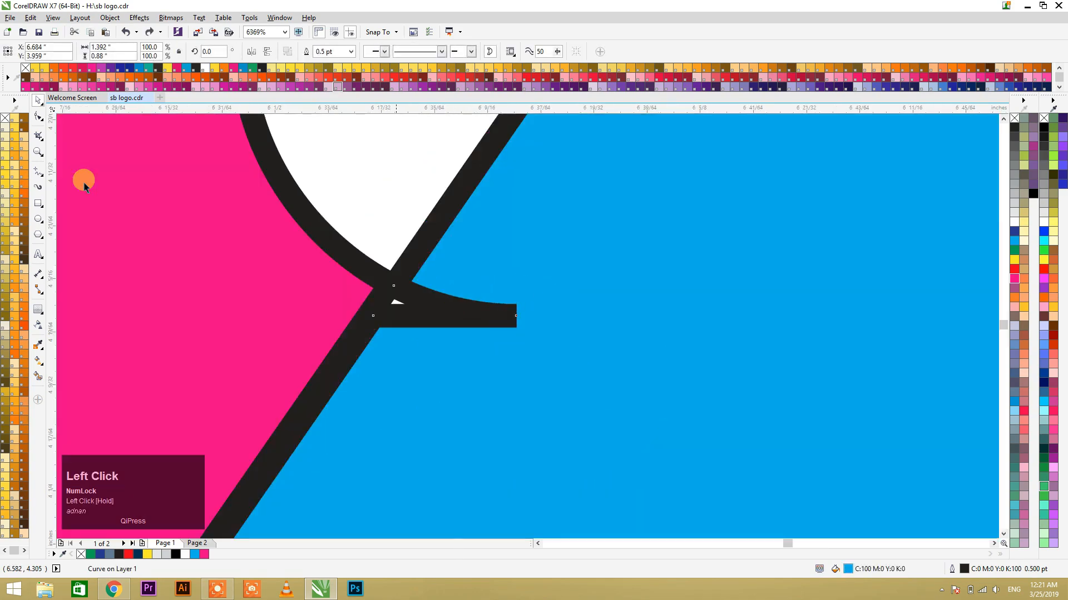
pyautogui.click(40, 118)
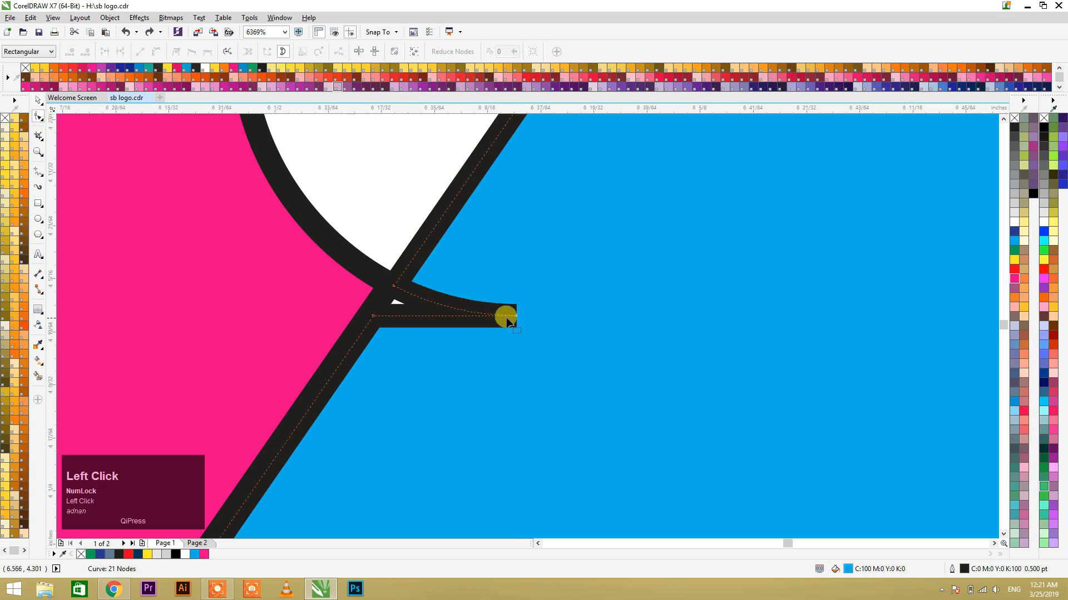
pyautogui.press('Delete')
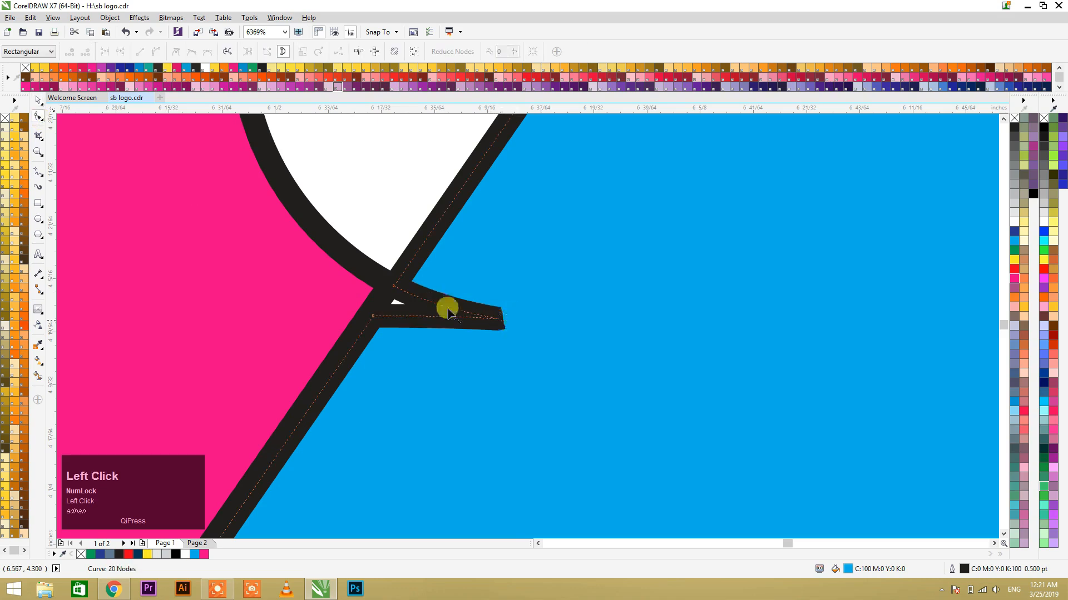
# Step: Select the two nodes at the base of the blue shape's spur and convert the segments to straight lines
pyautogui.click(394, 287)
pyautogui.keyDown('shift'); pyautogui.click(373, 316); pyautogui.keyUp('shift')
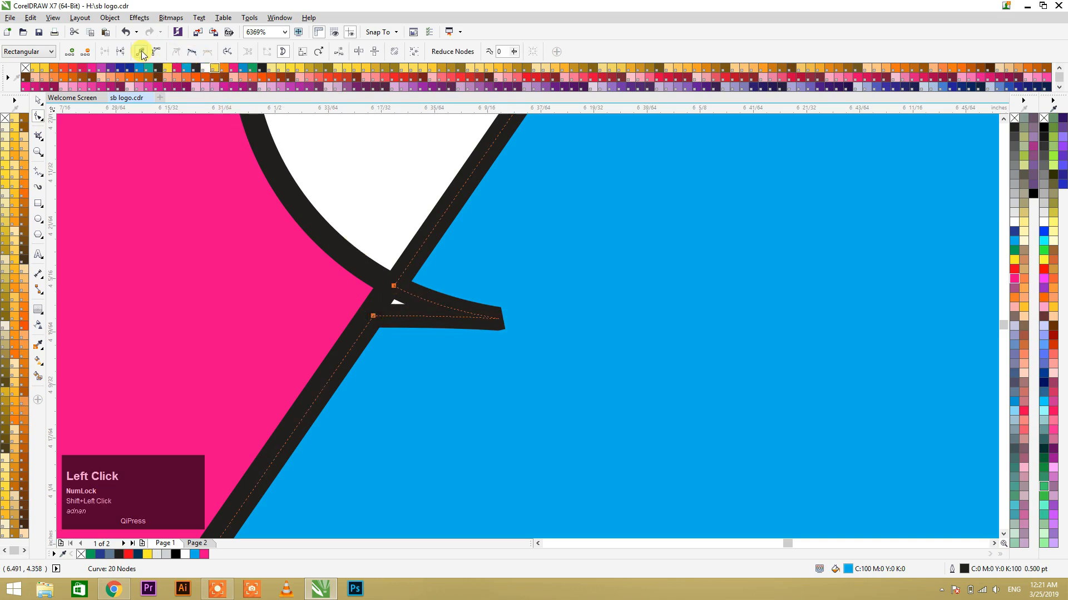
pyautogui.click(141, 52)
pyautogui.hotkey('ctrl', 'z')
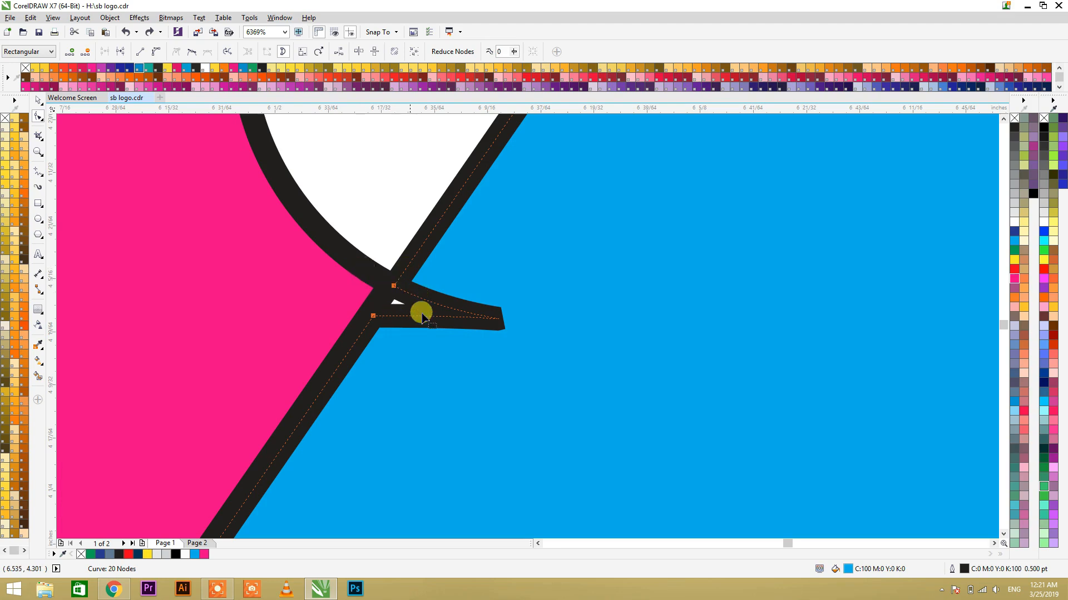
pyautogui.press('F10')
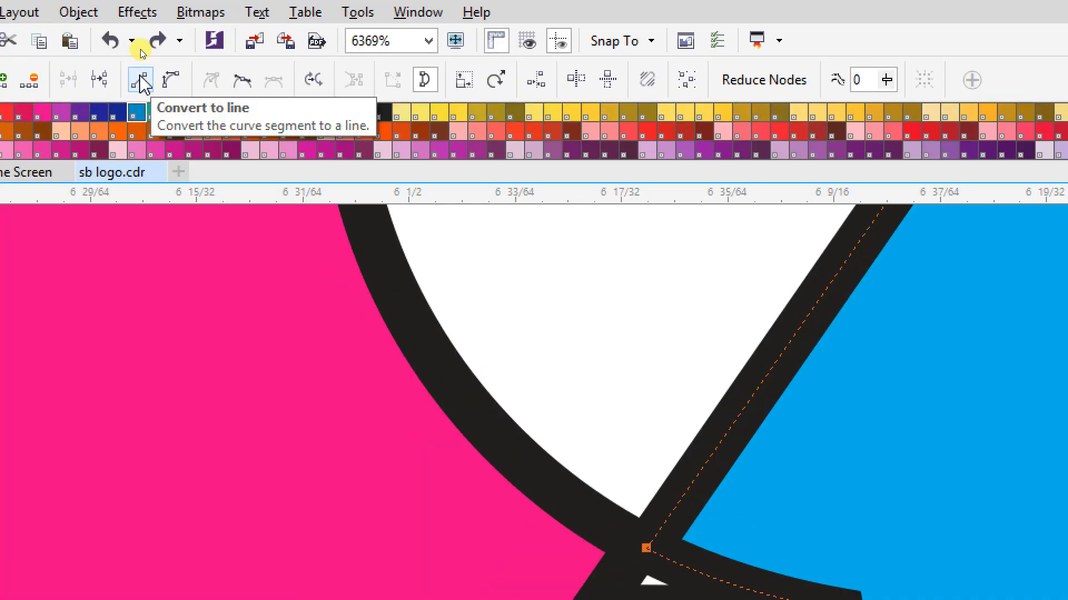
pyautogui.click(142, 82)
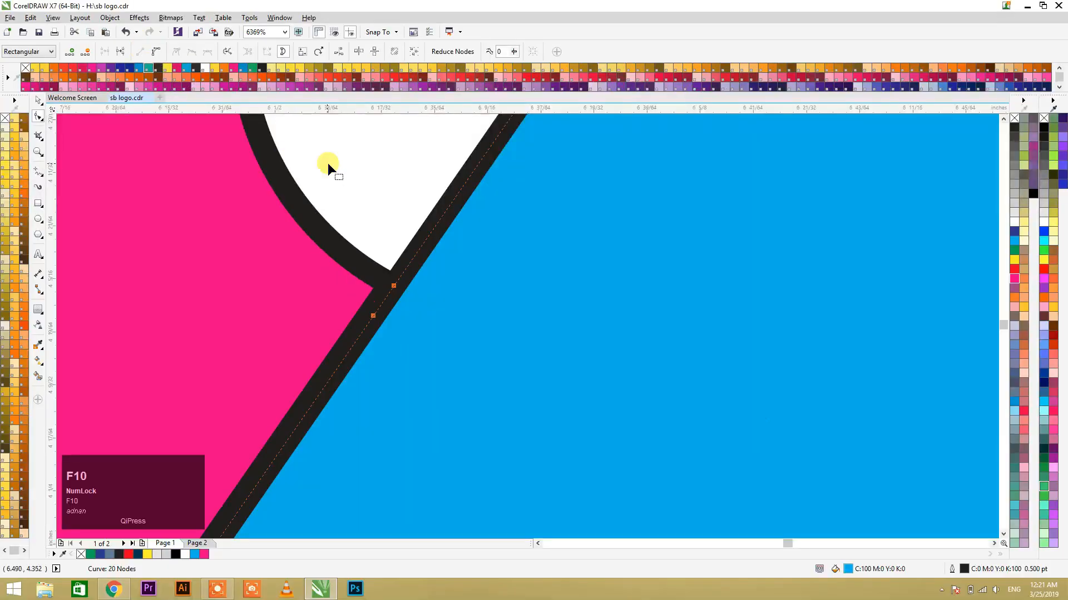
pyautogui.click(355, 172)
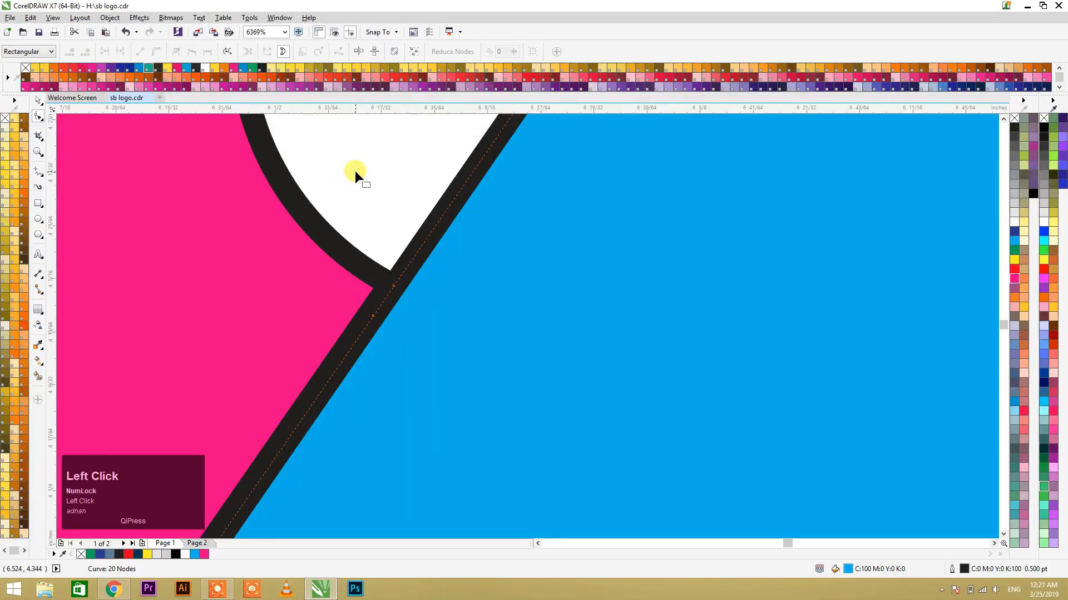
pyautogui.press('space')
# Step: Smart-fill the tiny sliver where the curve and diagonal cross in the construction outlines, and delete the resulting piece
pyautogui.press('F4')
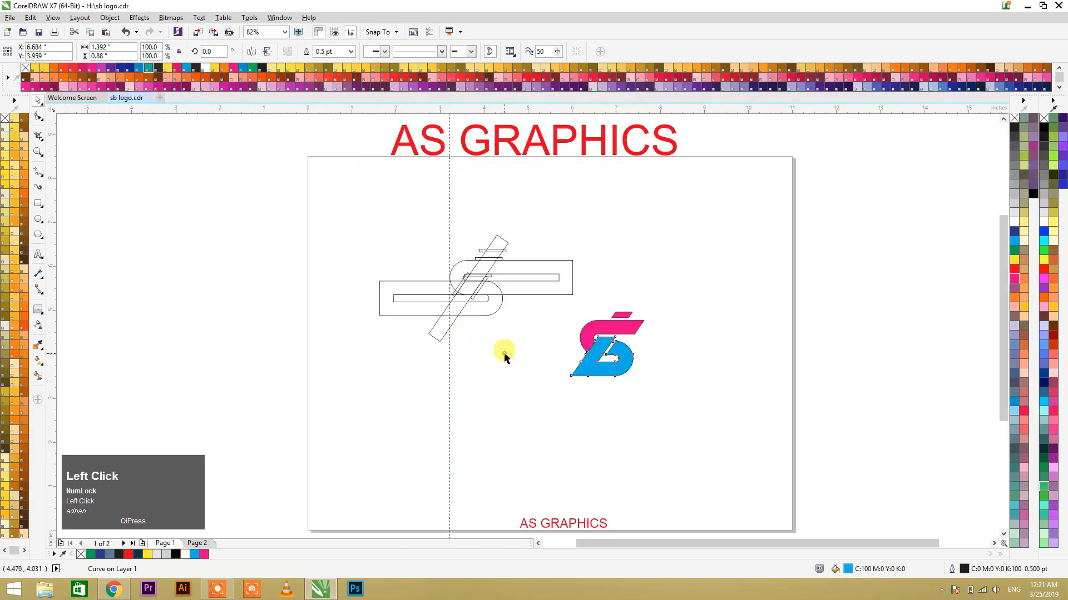
pyautogui.press('F2')
pyautogui.moveTo(443, 270); pyautogui.dragTo(555, 353)
pyautogui.press('F2')
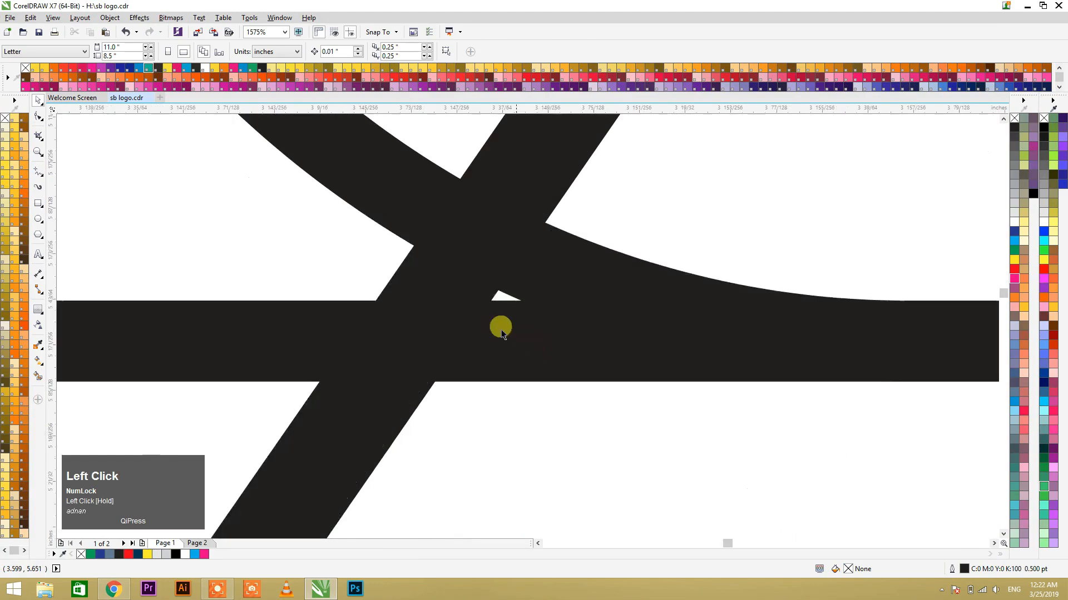
pyautogui.click(39, 375)
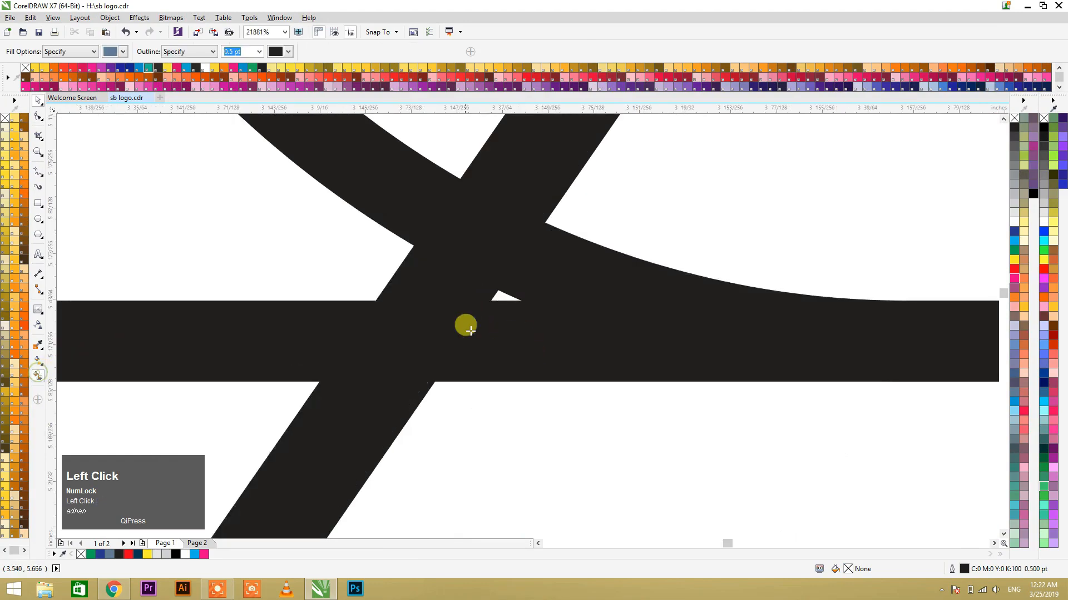
pyautogui.click(501, 297)
pyautogui.hotkey('ctrl', 'space')
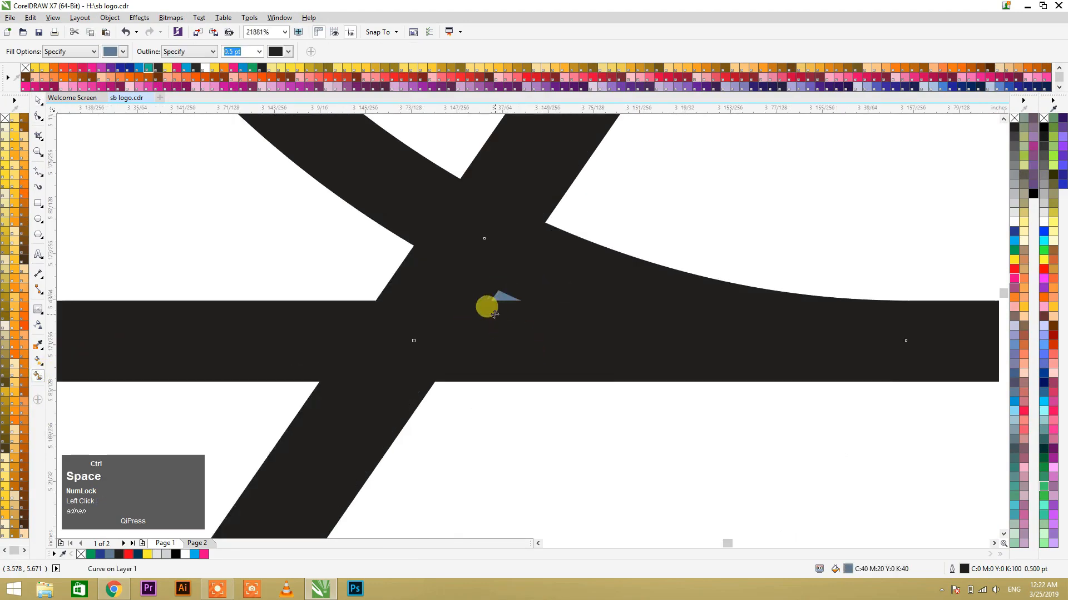
pyautogui.moveTo(511, 305); pyautogui.dragTo(545, 238)
pyautogui.hotkey('ctrl', 'z')
pyautogui.scroll(-1, 380, 266)
pyautogui.scroll(-3, 380, 265)
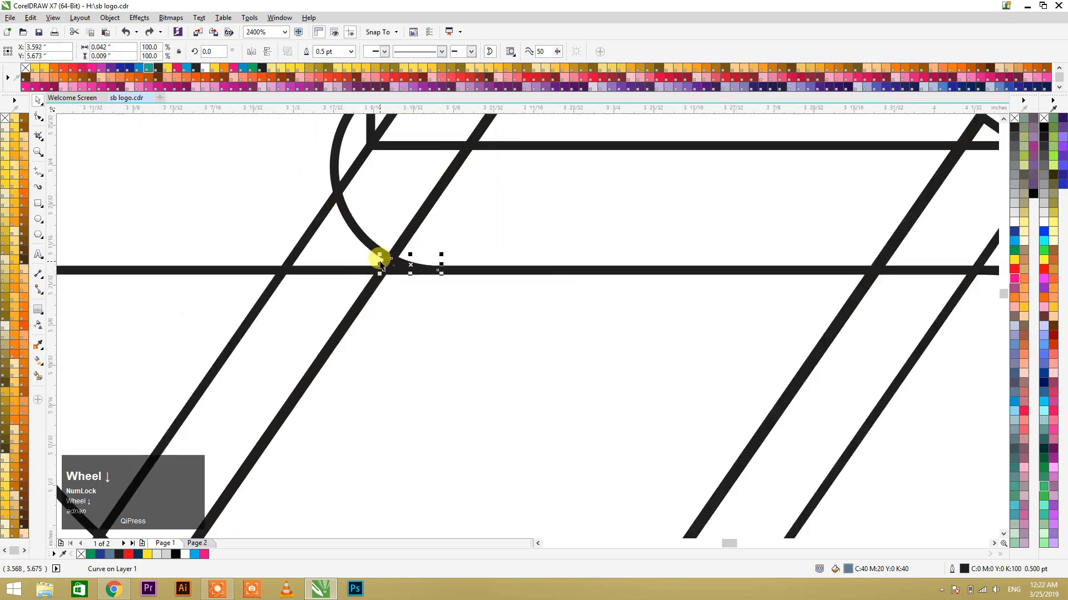
pyautogui.press('Delete')
# Step: Move the thin slanted rectangle out of the construction outlines to just beside the logo's upper rounded end
pyautogui.press('F4')
pyautogui.press('F2')
pyautogui.moveTo(564, 303); pyautogui.dragTo(657, 390)
pyautogui.scroll(-3, 597, 372)
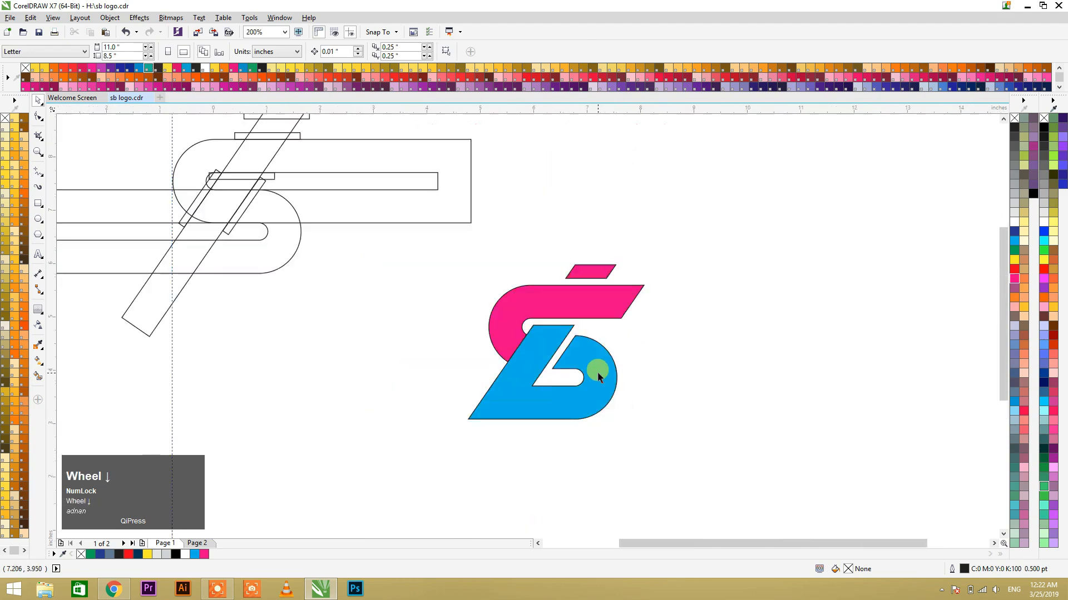
pyautogui.moveTo(242, 190); pyautogui.dragTo(536, 368)
pyautogui.click(487, 374)
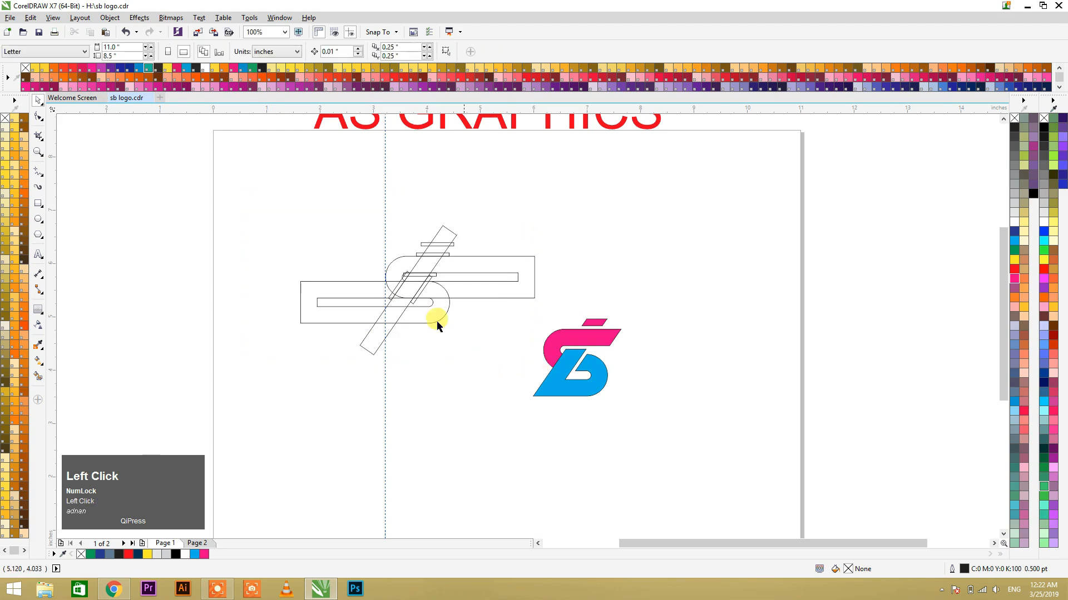
pyautogui.moveTo(222, 190); pyautogui.dragTo(544, 362)
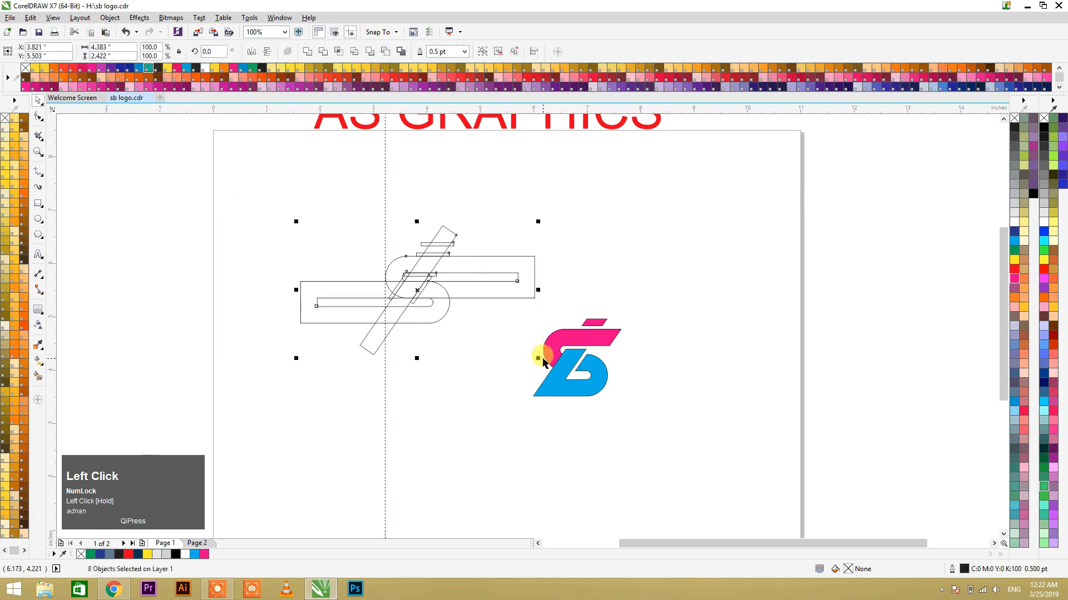
pyautogui.click(478, 350)
pyautogui.moveTo(400, 283); pyautogui.dragTo(522, 348)
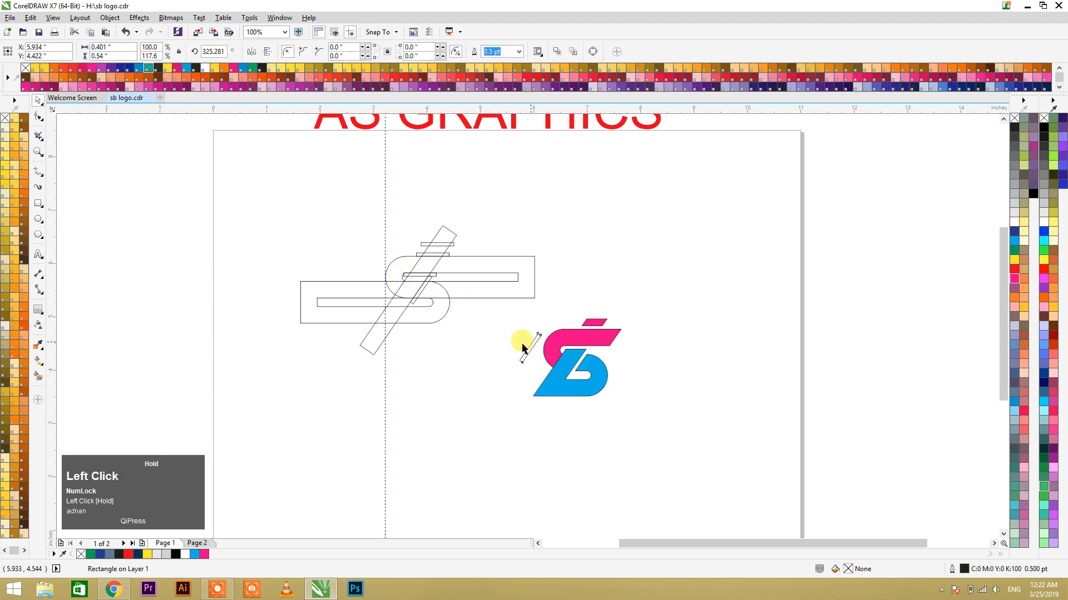
# Step: Delete all the remaining construction outlines, keeping the logo and the thin slanted rectangle beside it
pyautogui.moveTo(295, 222); pyautogui.dragTo(482, 372)
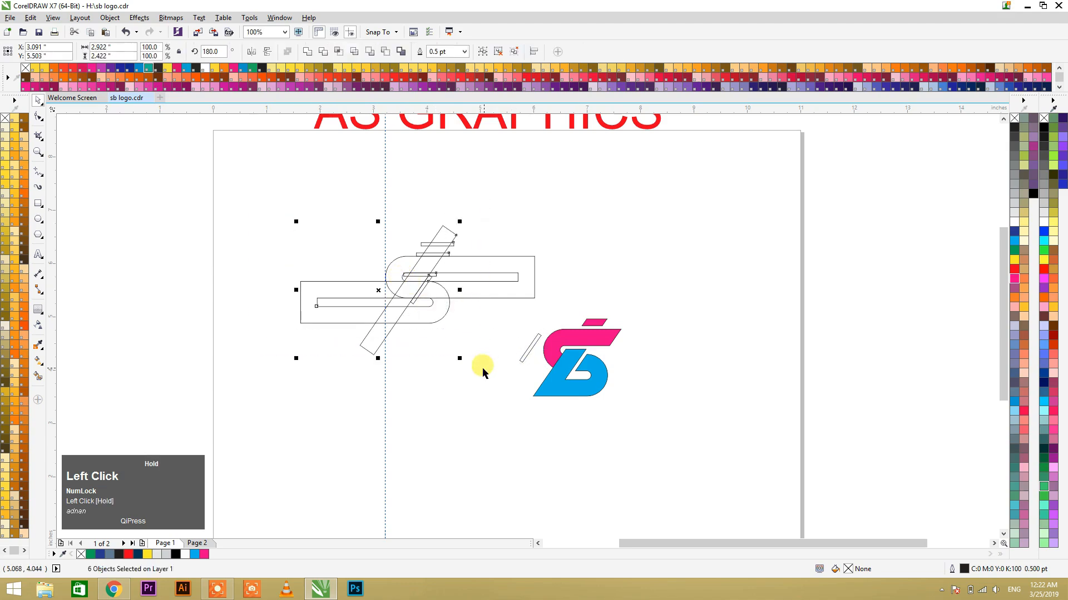
pyautogui.press('Delete')
pyautogui.moveTo(365, 226); pyautogui.dragTo(540, 323)
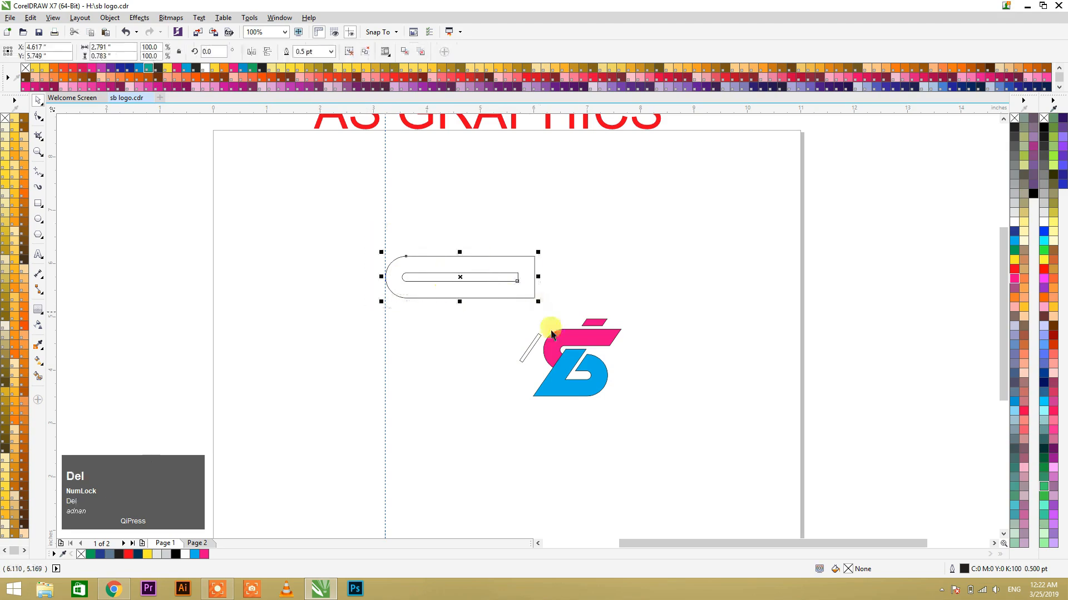
pyautogui.press('Delete')
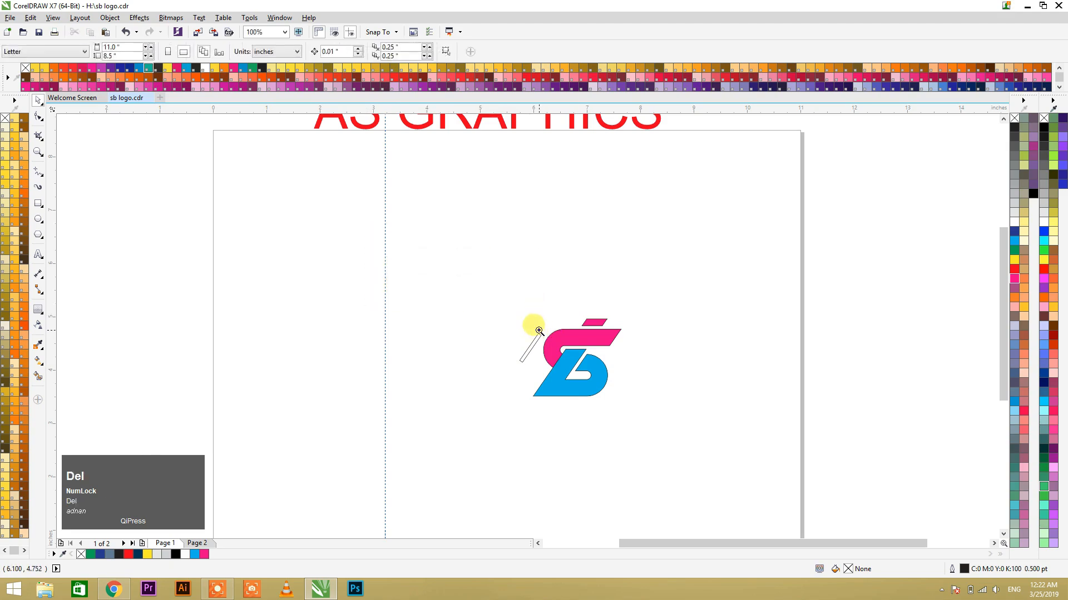
# Step: Move the thin slanted rectangle onto the pink S shape, with its long side along the blue shape's diagonal edge
pyautogui.moveTo(480, 290); pyautogui.dragTo(698, 405)
pyautogui.click(656, 290)
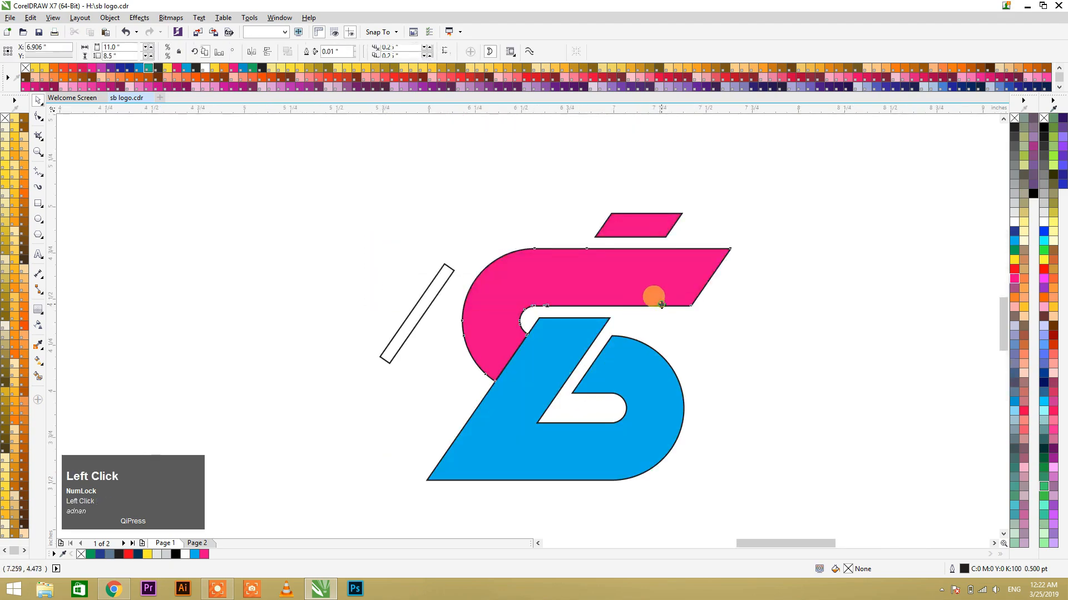
pyautogui.click(436, 301)
pyautogui.moveTo(438, 302); pyautogui.dragTo(525, 332)
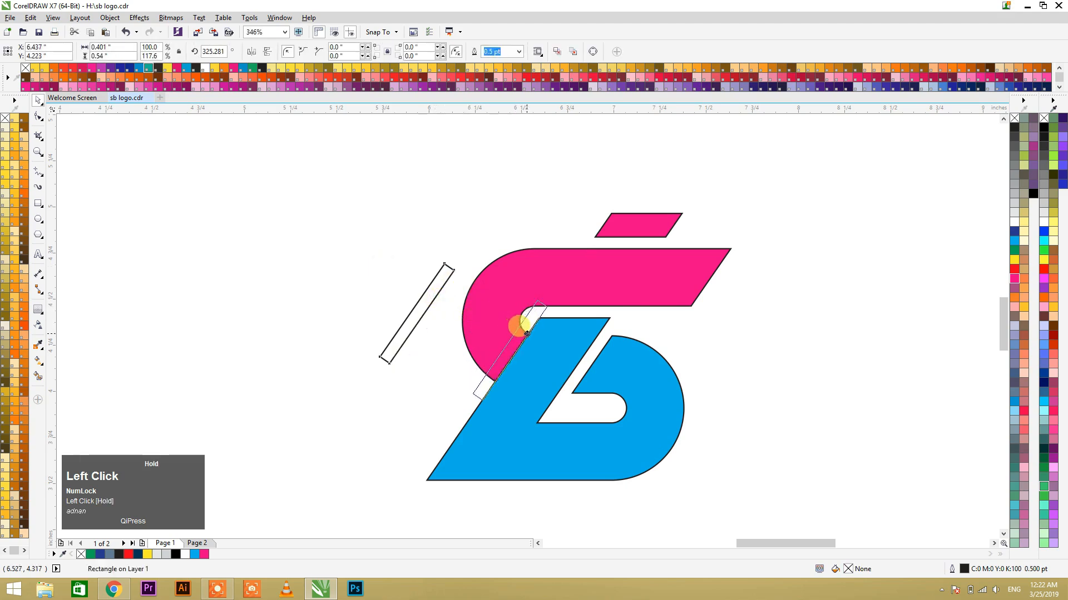
pyautogui.moveTo(525, 332); pyautogui.dragTo(525, 333)
pyautogui.press('F2')
pyautogui.moveTo(448, 299); pyautogui.dragTo(562, 370)
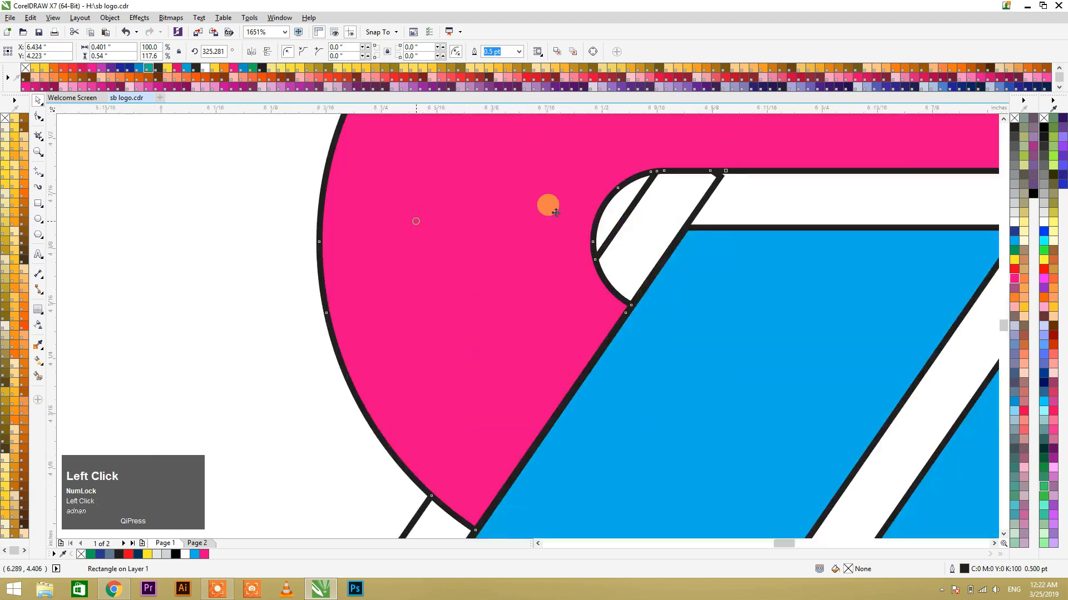
# Step: Remove the pink S shape's fill and fine-tune the slanted rectangle's position against the blue shape's diagonal edge
pyautogui.click(556, 212)
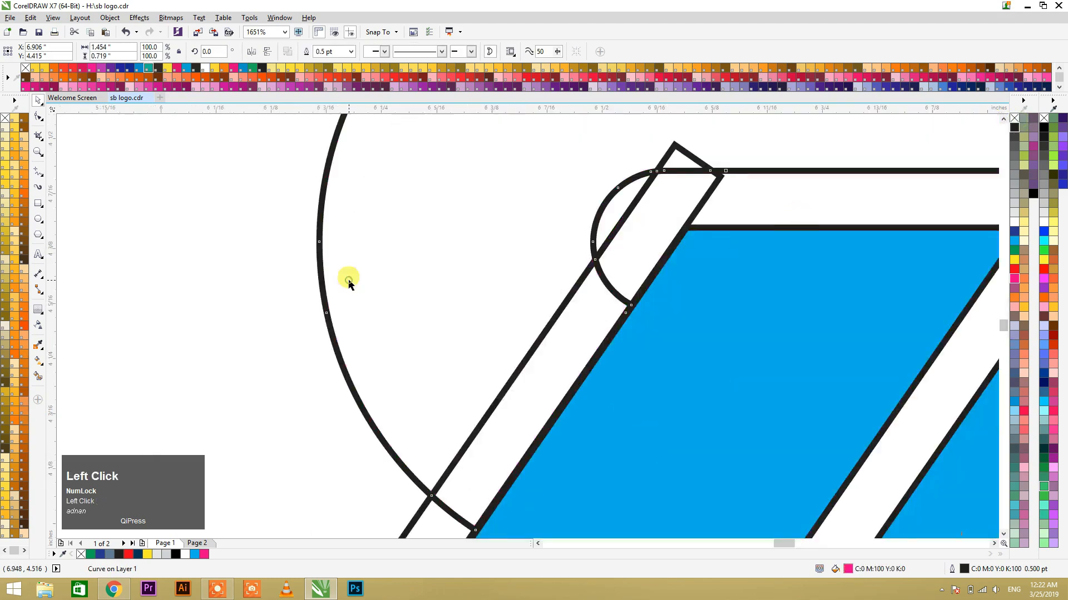
pyautogui.click(349, 281)
pyautogui.click(594, 265)
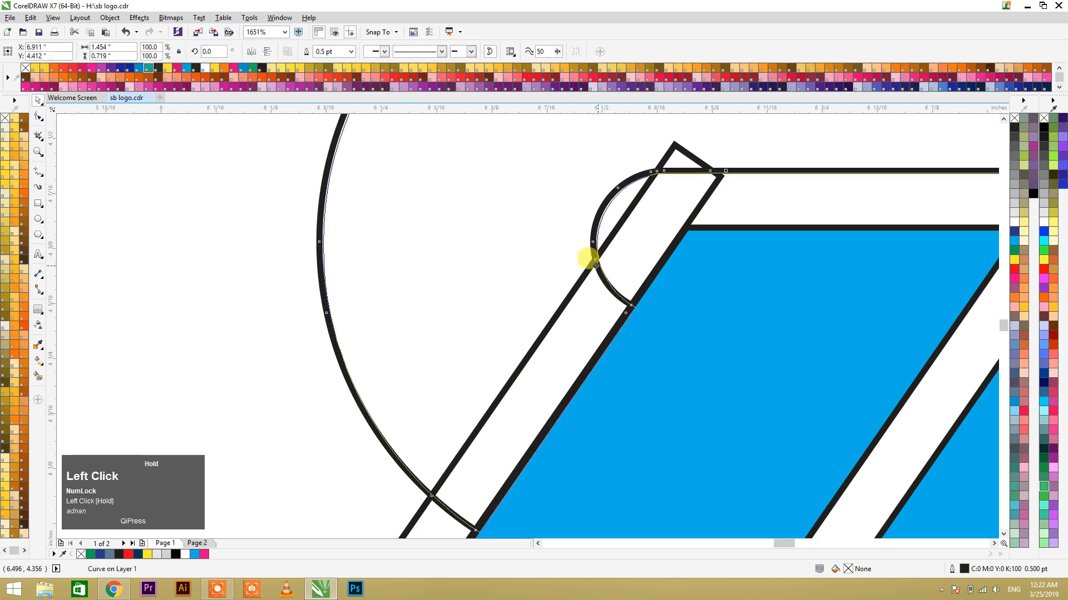
pyautogui.click(490, 301)
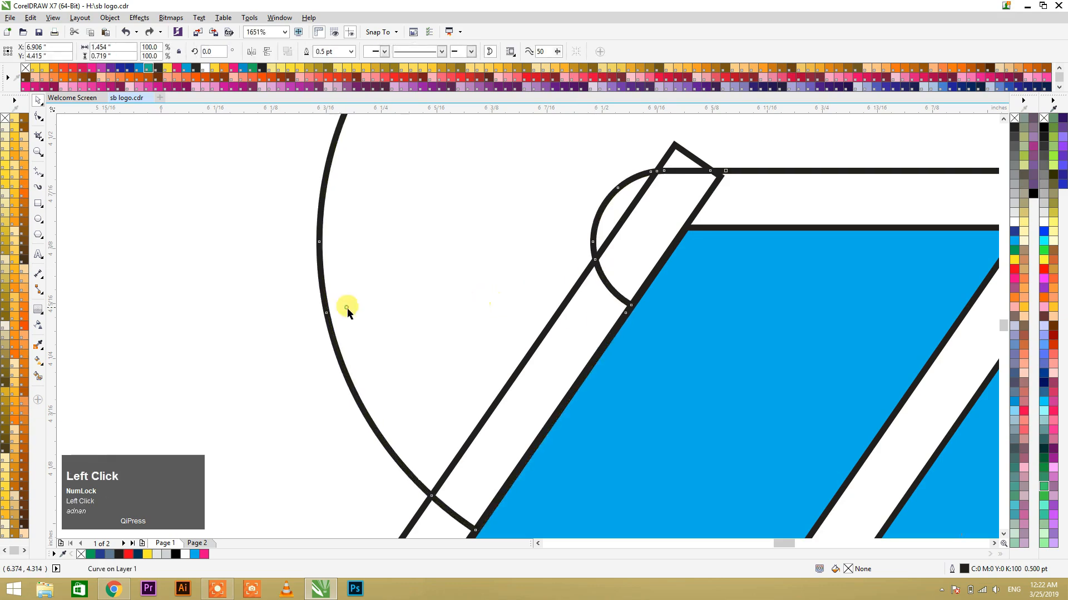
pyautogui.click(556, 319)
pyautogui.moveTo(556, 319); pyautogui.dragTo(551, 310)
pyautogui.scroll(-3, 458, 339)
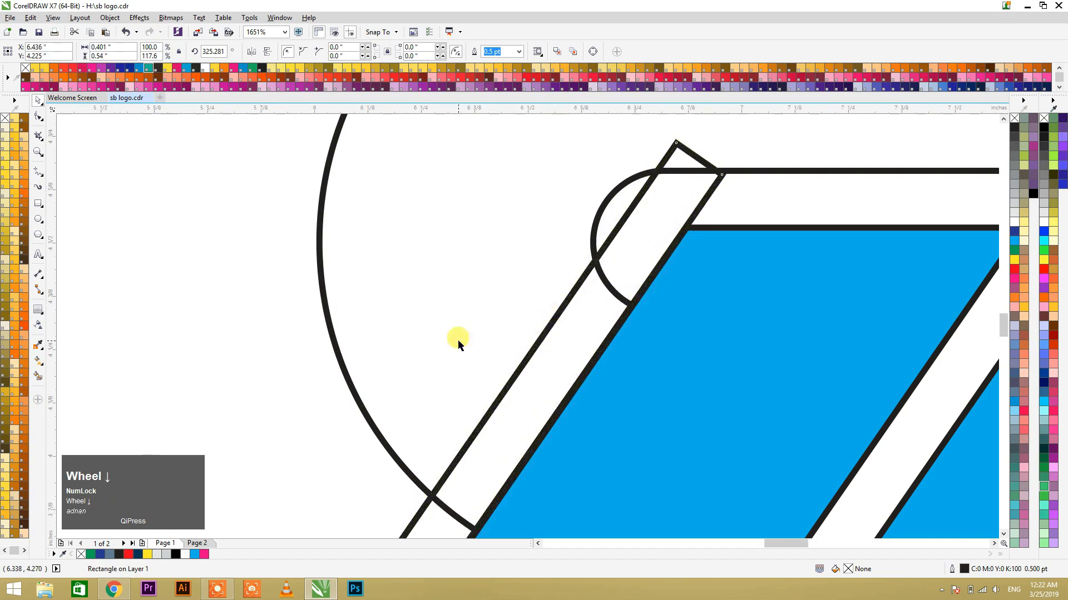
pyautogui.click(338, 313)
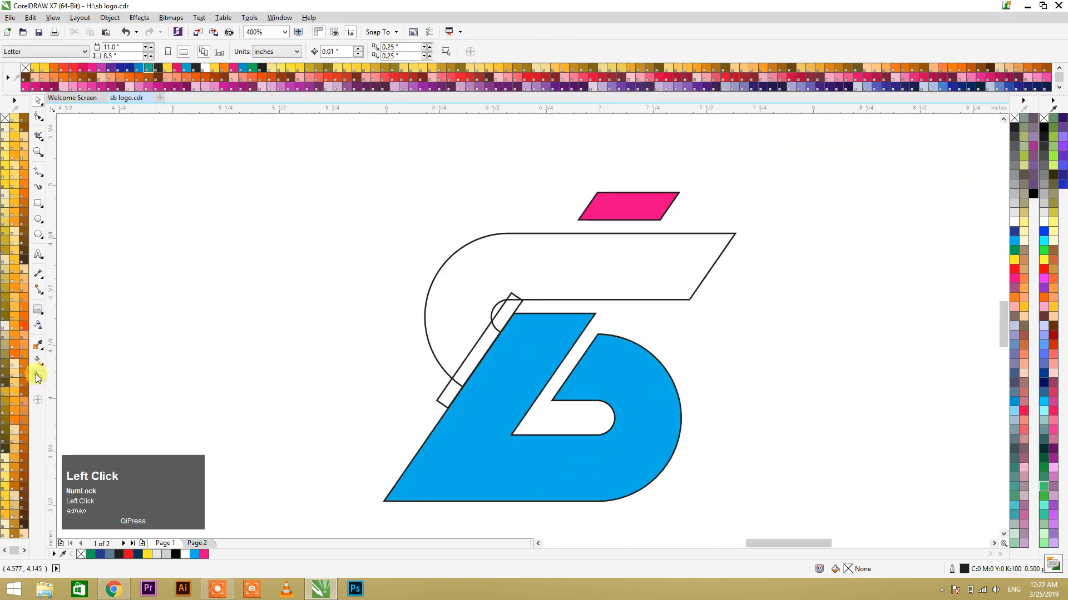
# Step: Smart-fill the S outline outside the slanted rectangle and the small corner at the rectangle's upper tip
pyautogui.click(37, 378)
pyautogui.click(449, 296)
pyautogui.press('space')
pyautogui.click(723, 331)
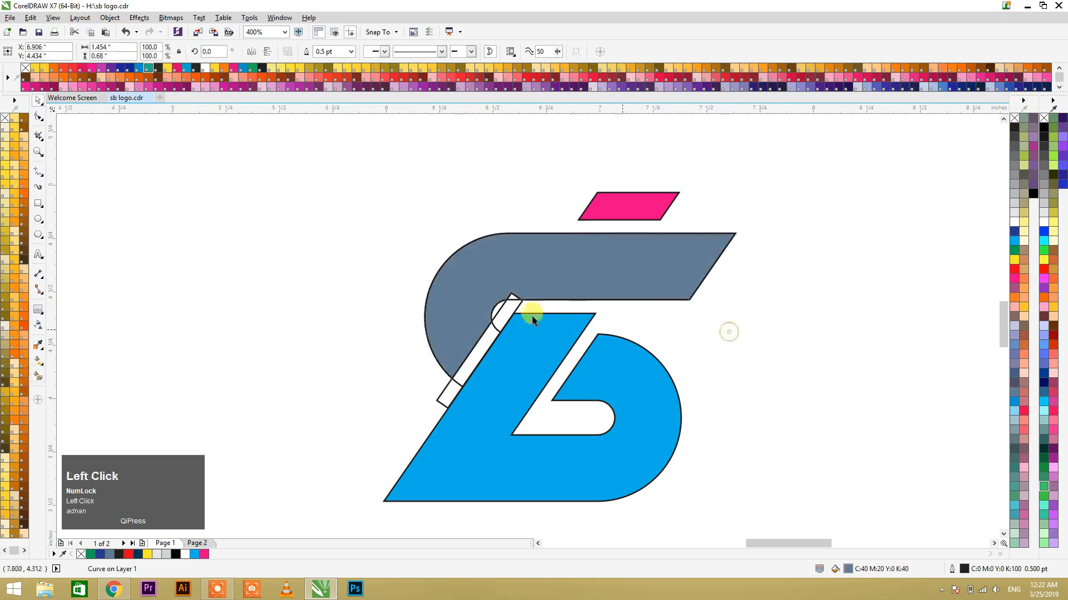
pyautogui.press('space')
pyautogui.click(511, 299)
pyautogui.press('space')
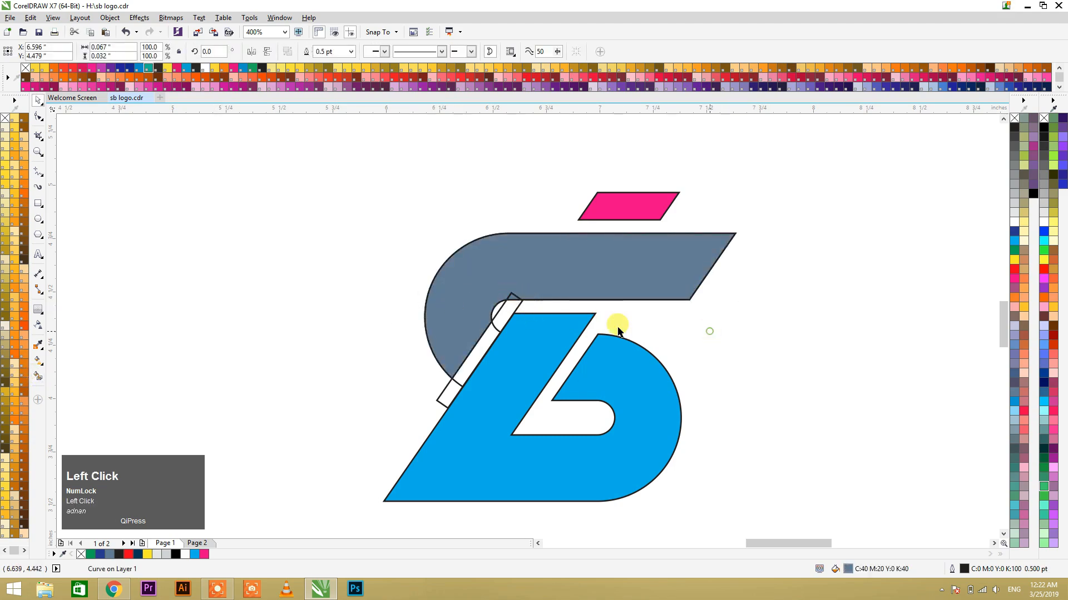
# Step: Move the slanted rectangle clear of the logo and weld the small corner piece to the grey S shape
pyautogui.moveTo(511, 311); pyautogui.dragTo(343, 278)
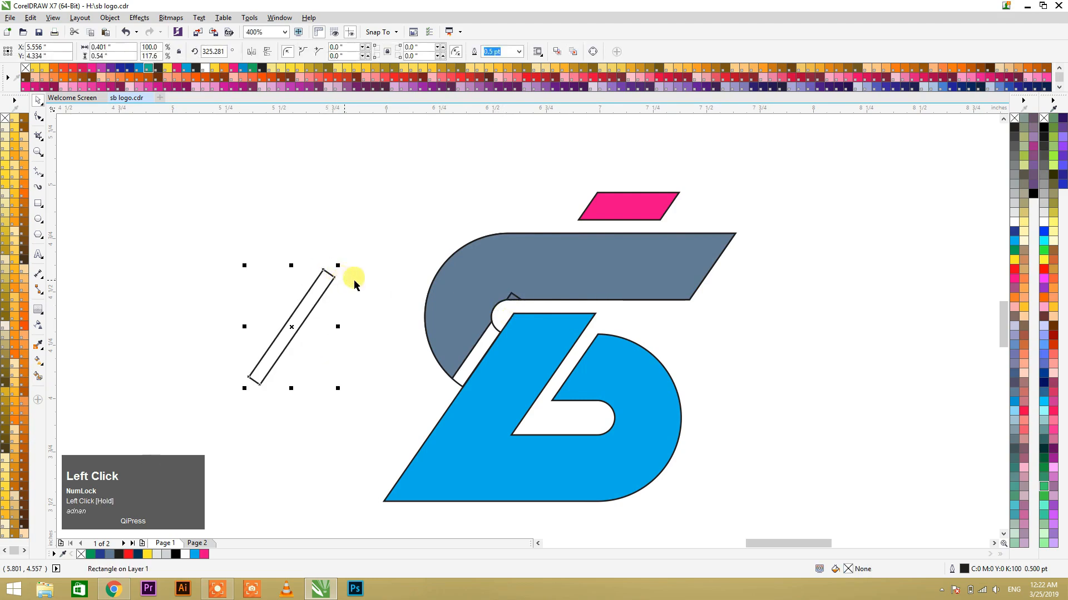
pyautogui.click(497, 290)
pyautogui.keyDown('shift'); pyautogui.click(448, 276); pyautogui.keyUp('shift')
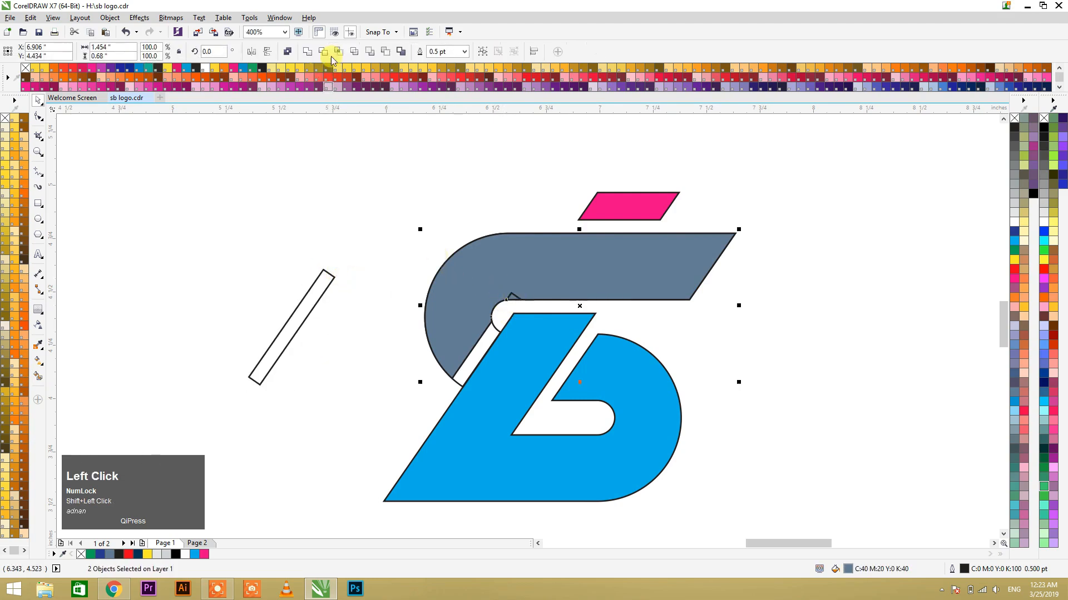
pyautogui.click(307, 55)
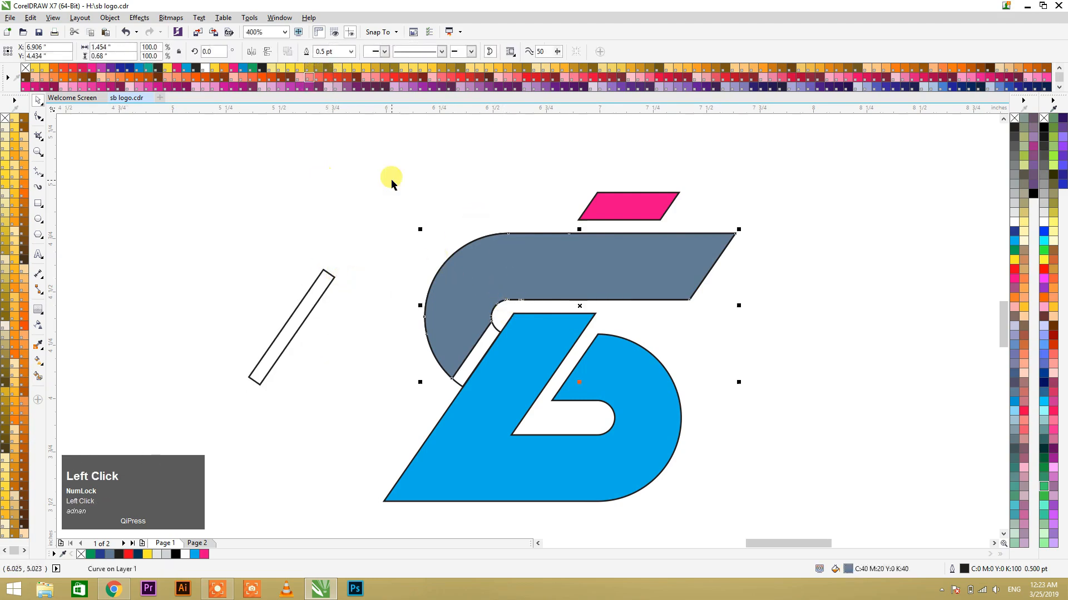
# Step: Fill the welded S shape and the small parallelogram above it with red
pyautogui.scroll(-1, 389, 178)
pyautogui.keyDown('shift'); pyautogui.click(496, 200); pyautogui.keyUp('shift')
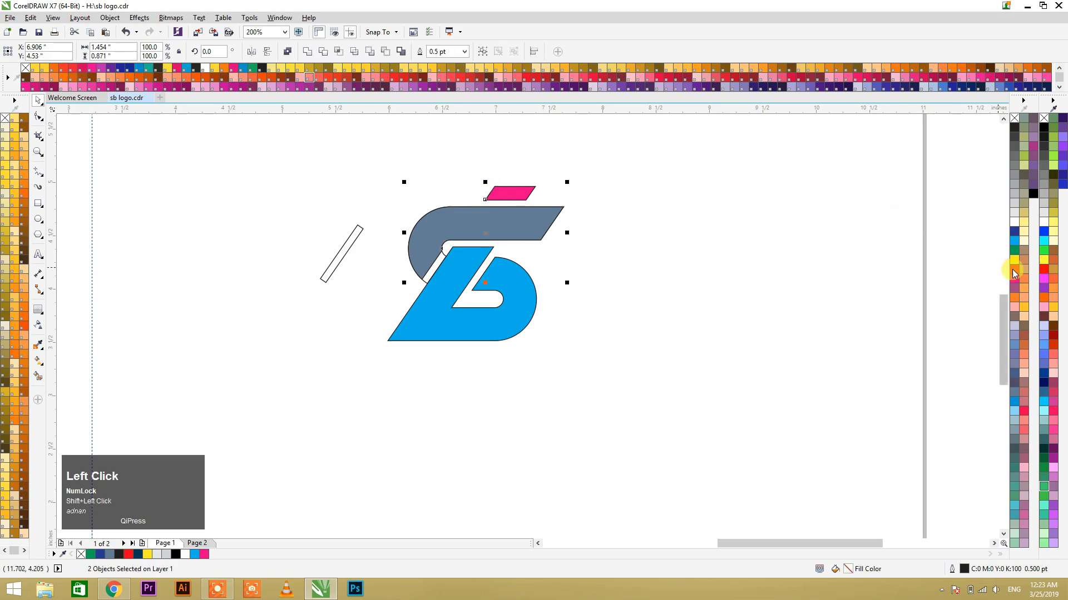
pyautogui.click(1012, 269)
# Step: Move the red pieces and the blue shape aside together, and delete the leftover S outline and slanted rectangle
pyautogui.moveTo(532, 218); pyautogui.dragTo(727, 233)
pyautogui.click(521, 286)
pyautogui.hotkey('ctrl', 'r')
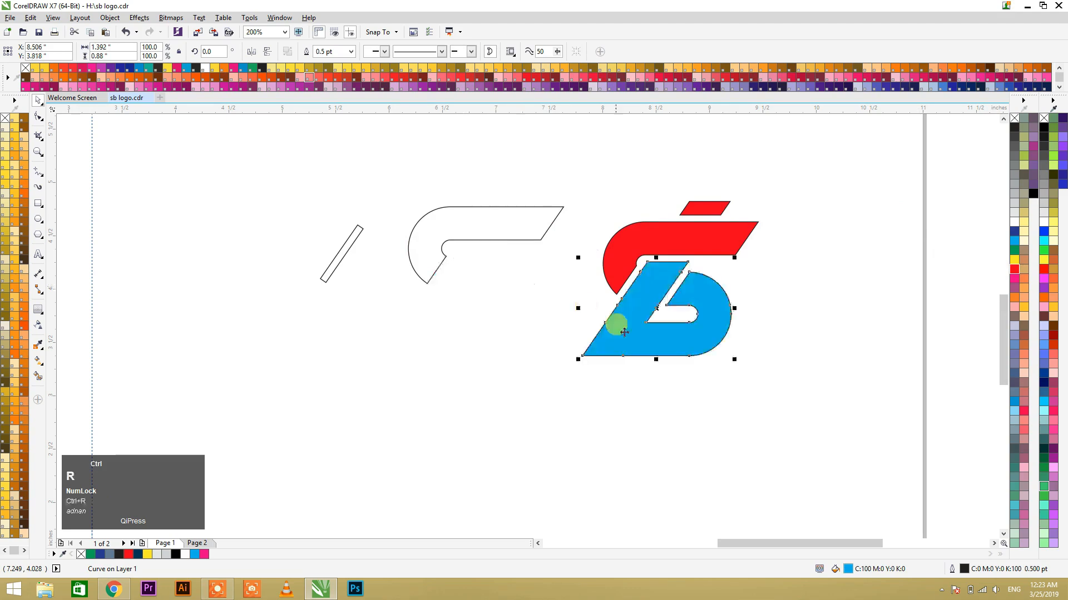
pyautogui.click(552, 300)
pyautogui.moveTo(250, 152); pyautogui.dragTo(572, 337)
pyautogui.press('Delete')
# Step: Select the three logo pieces and move them back to where the deleted outlines were
pyautogui.moveTo(759, 414); pyautogui.dragTo(581, 192)
pyautogui.moveTo(662, 225); pyautogui.dragTo(433, 238)
pyautogui.click(439, 241)
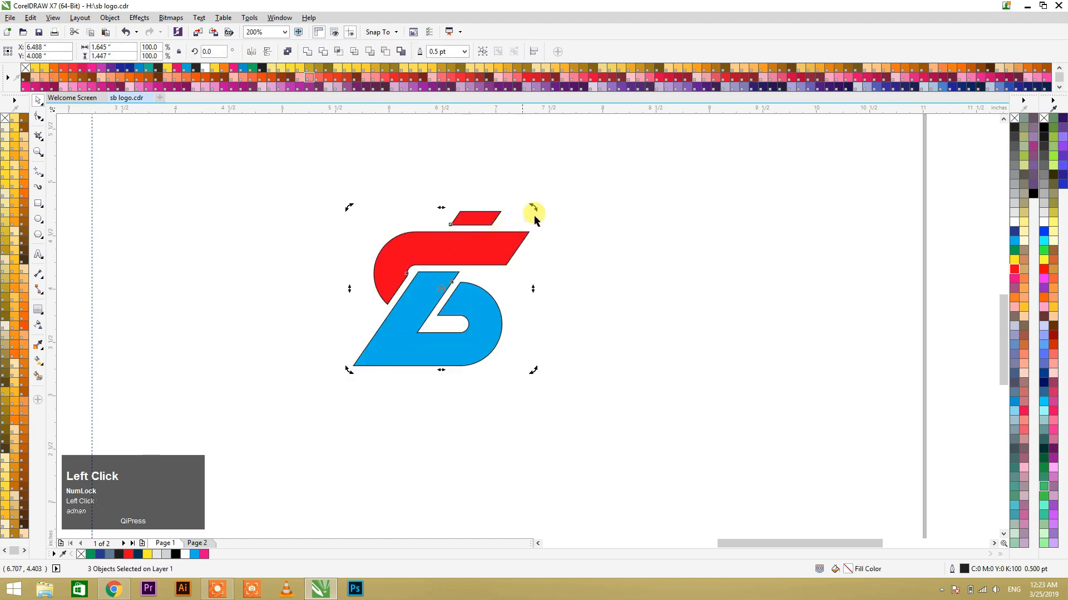
# Step: Remove the black outlines from the red S shape, the blue B shape and the small parallelogram
pyautogui.press('F2')
pyautogui.moveTo(325, 183); pyautogui.dragTo(559, 376)
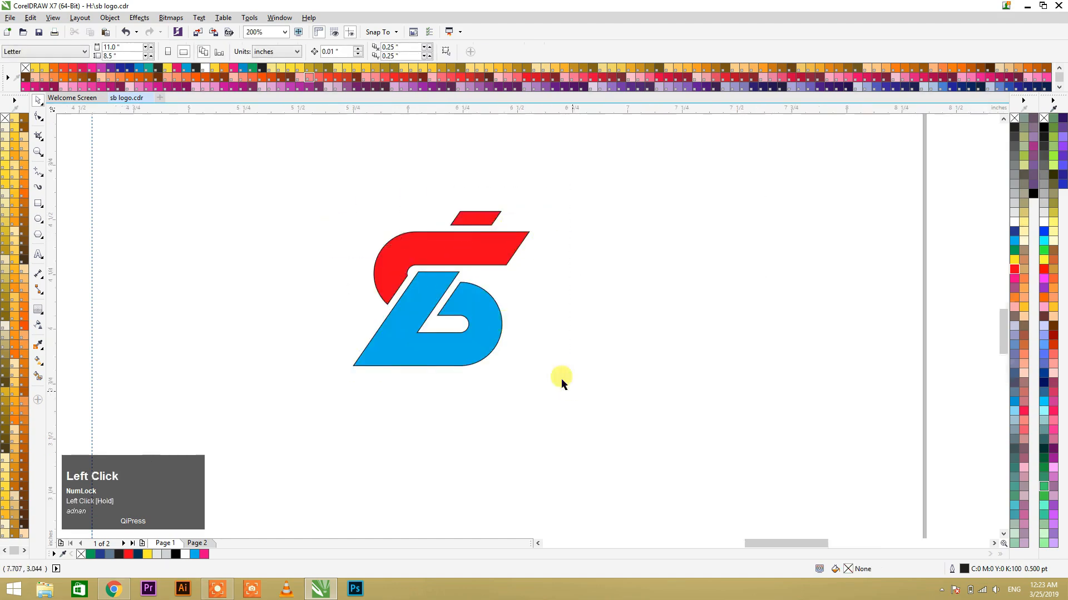
pyautogui.click(577, 261)
pyautogui.keyDown('shift'); pyautogui.click(520, 317); pyautogui.keyUp('shift')
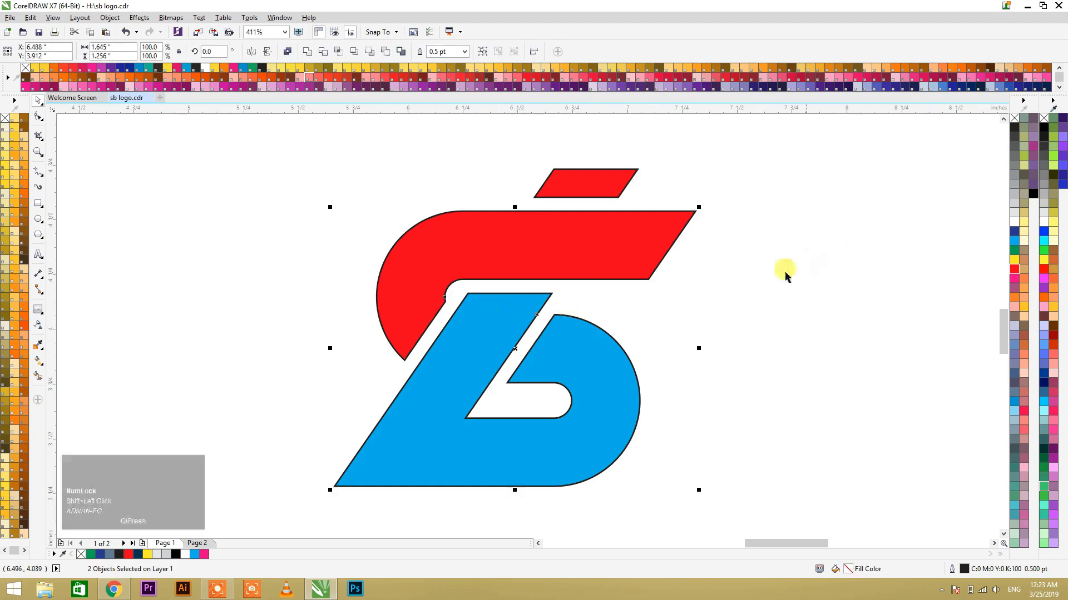
pyautogui.rightClick(1012, 118)
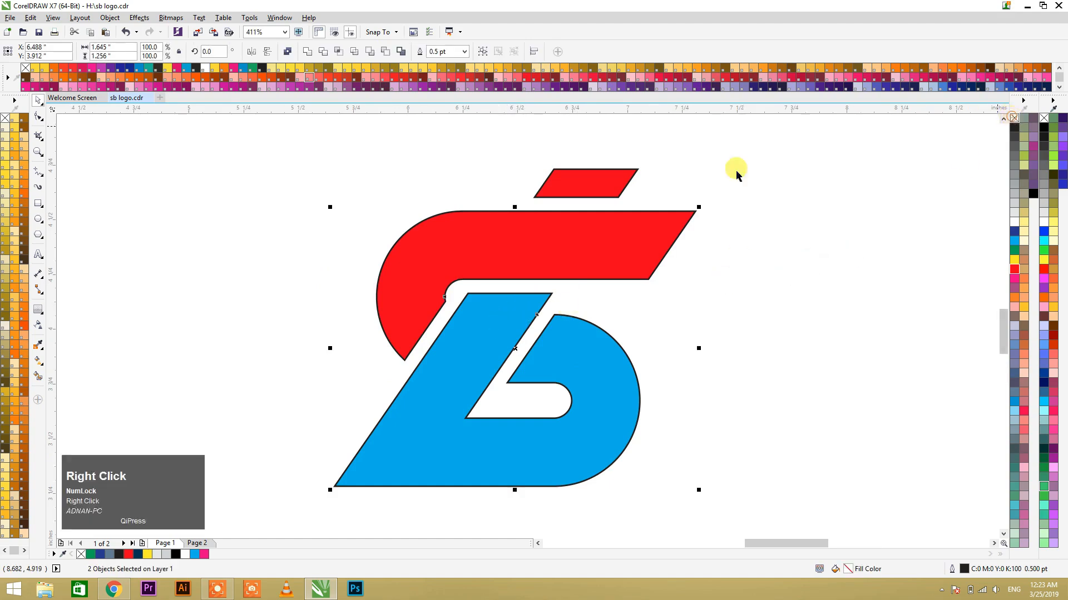
pyautogui.keyDown('ctrl'); pyautogui.click(613, 182); pyautogui.keyUp('ctrl')
pyautogui.click(741, 234)
pyautogui.scroll(-3, 478, 248)
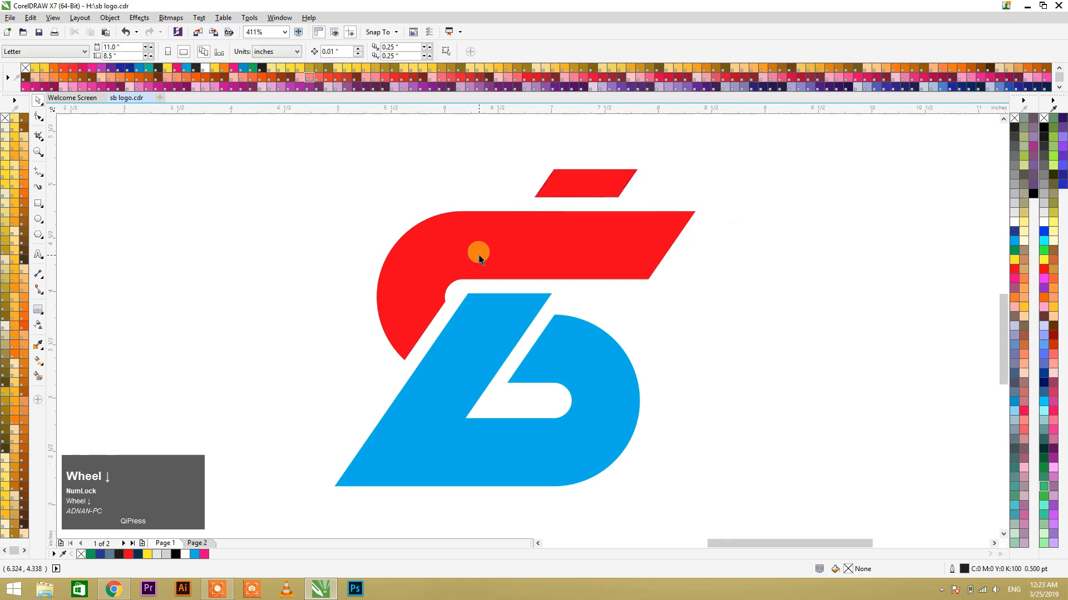
# Step: Group the three logo pieces into one object
pyautogui.moveTo(581, 371); pyautogui.dragTo(640, 401)
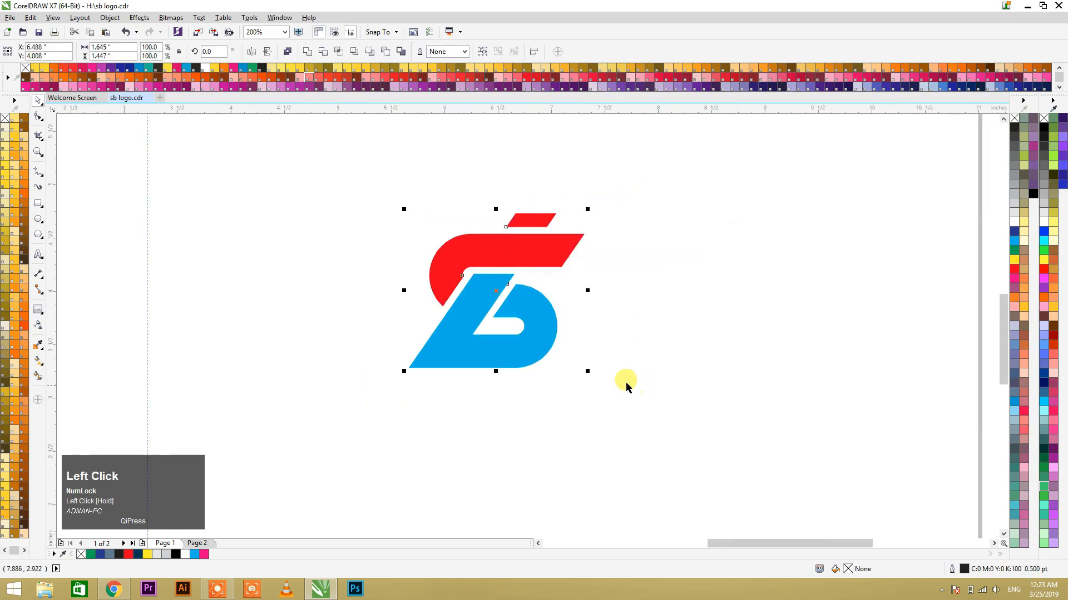
pyautogui.hotkey('ctrl', 'g')
pyautogui.click(603, 325)
# Step: Recolour the blue B shape inside the group with the dark navy from the document colours
pyautogui.click(518, 252)
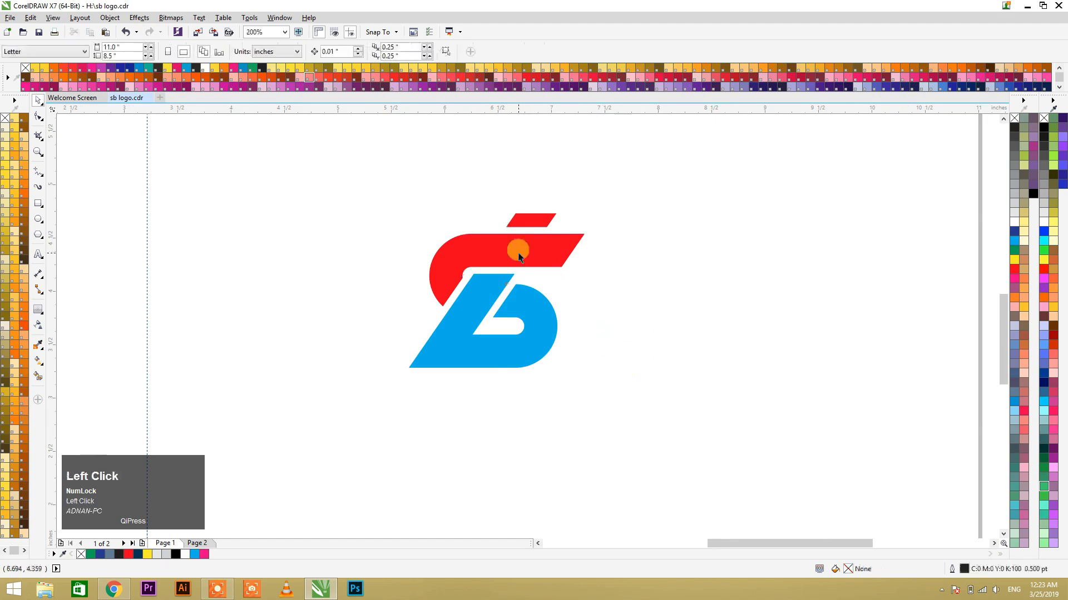
pyautogui.click(589, 326)
pyautogui.keyDown('ctrl'); pyautogui.click(521, 324); pyautogui.keyUp('ctrl')
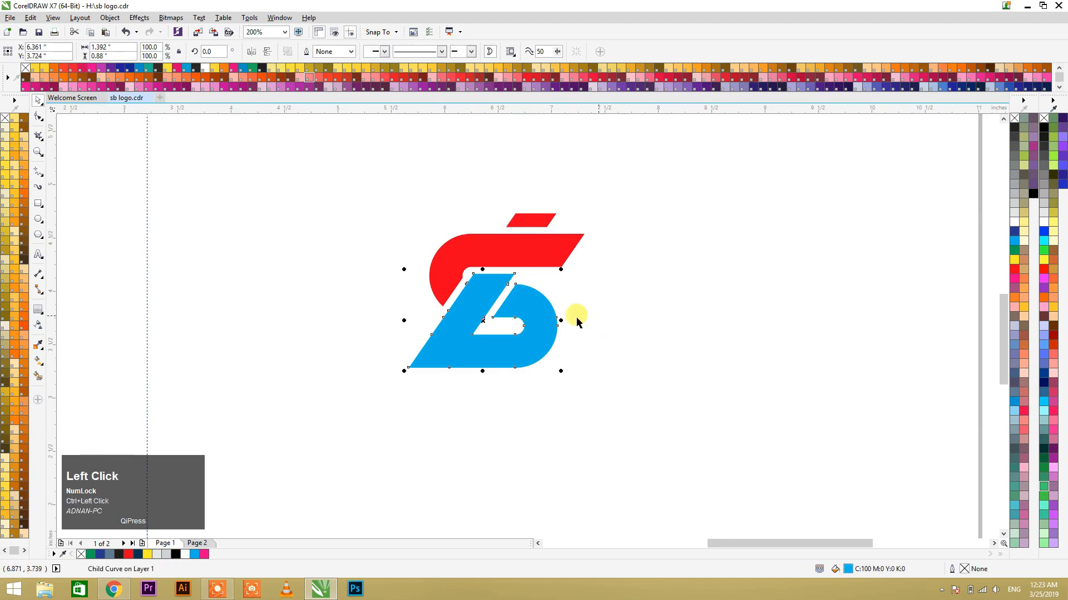
pyautogui.click(176, 554)
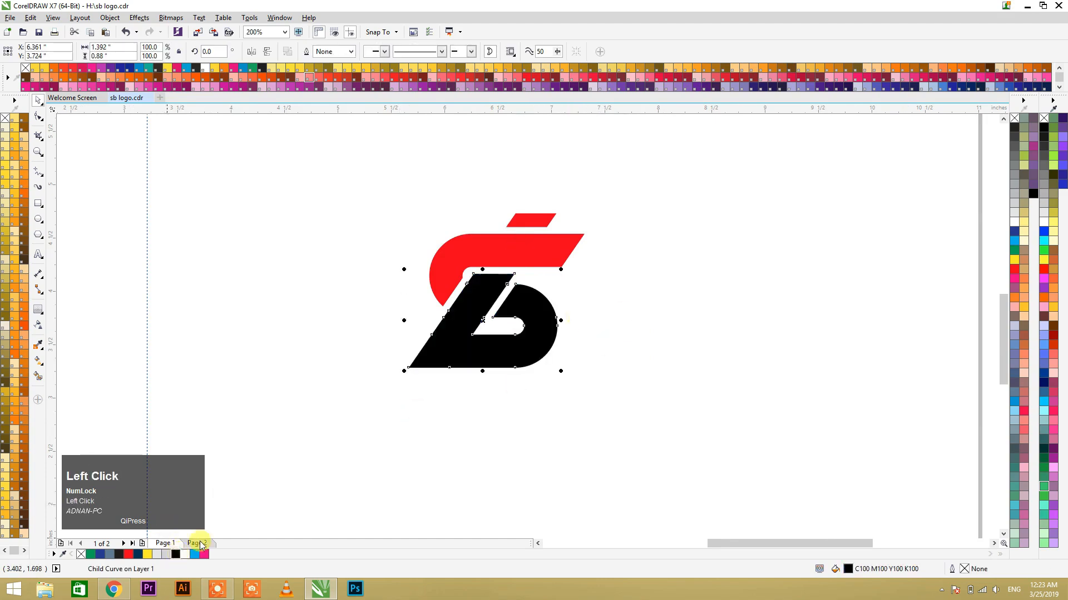
pyautogui.click(138, 554)
pyautogui.click(498, 339)
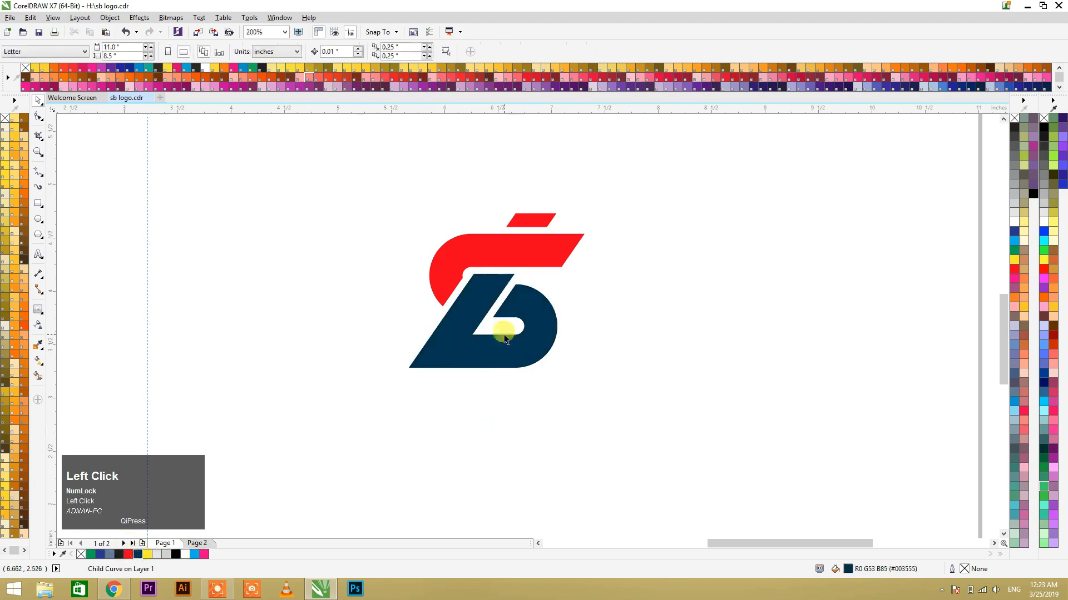
# Step: Shift the grouped logo slightly downward and keep it selected
pyautogui.moveTo(504, 354); pyautogui.dragTo(506, 363)
pyautogui.click(552, 320)
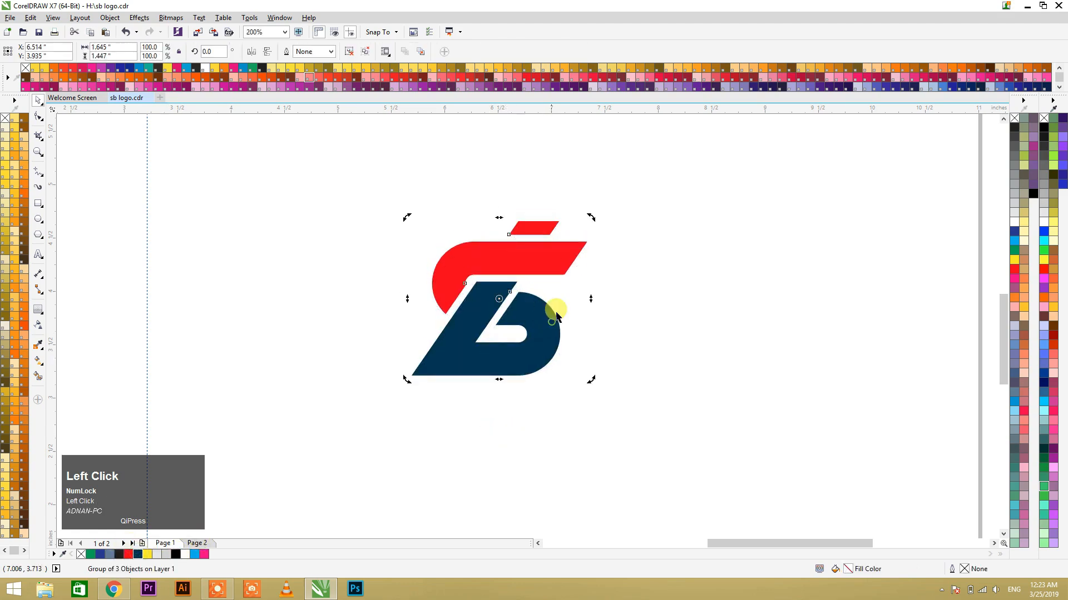
pyautogui.click(520, 241)
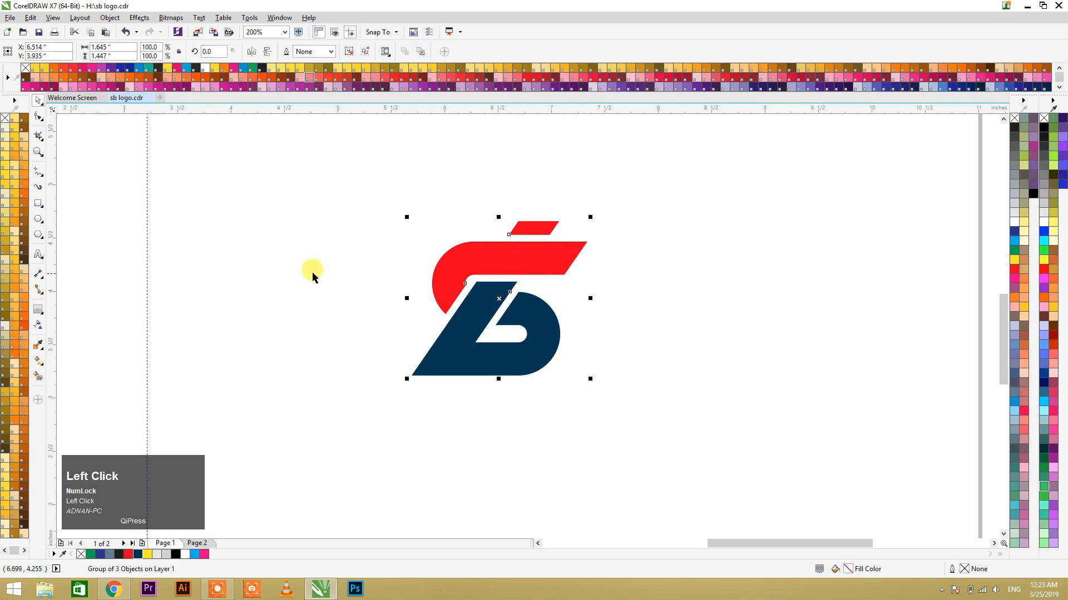
# Step: Try to apply an inward contour with an offset of about 0.529 inches to the grouped logo
pyautogui.press('F10')
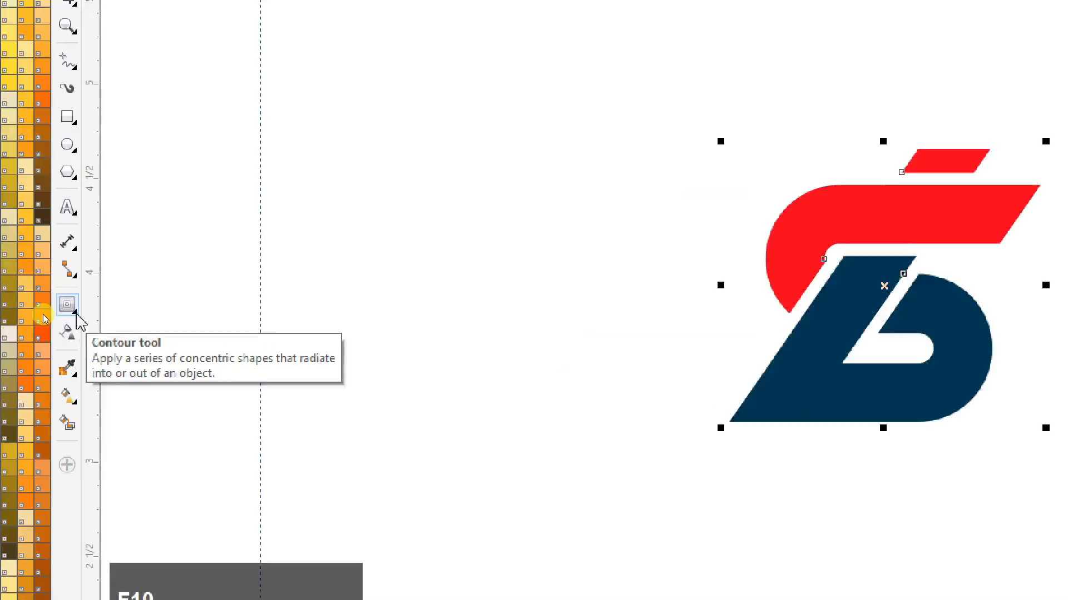
pyautogui.click(43, 316)
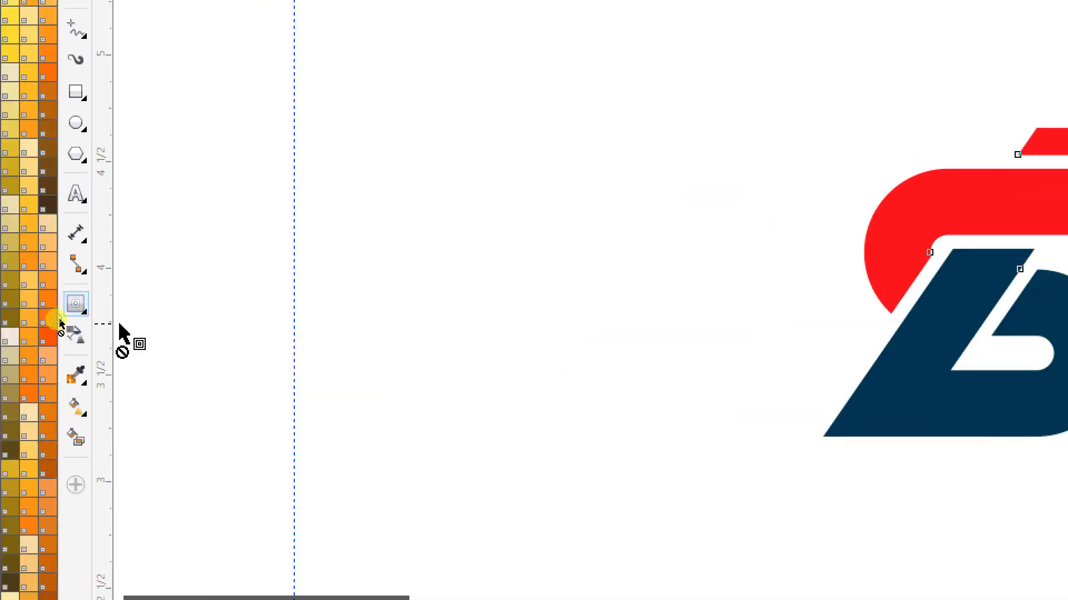
pyautogui.click(118, 328)
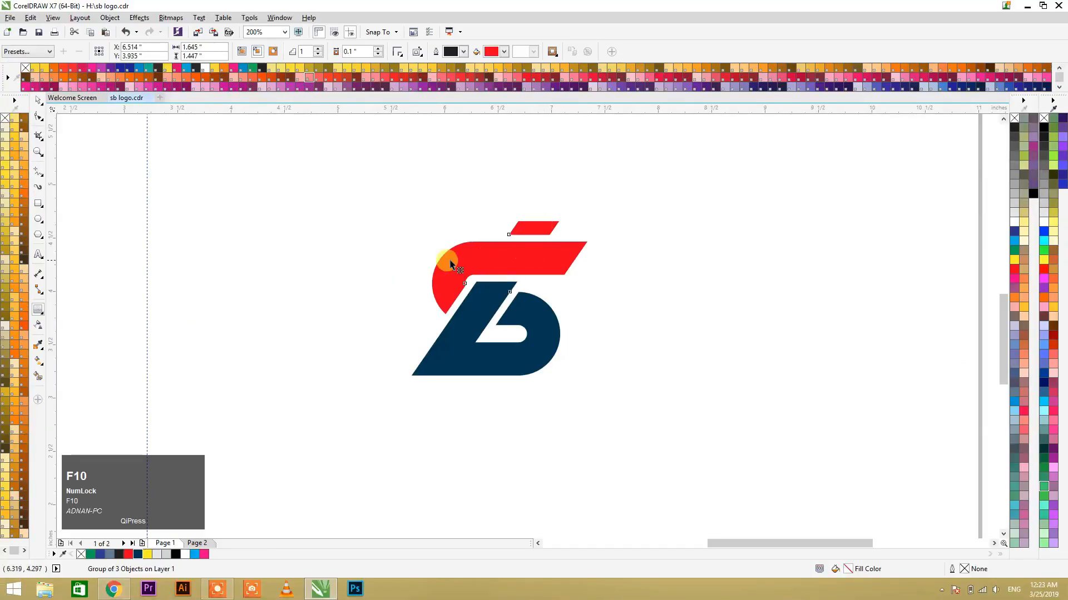
pyautogui.moveTo(452, 266); pyautogui.dragTo(468, 288)
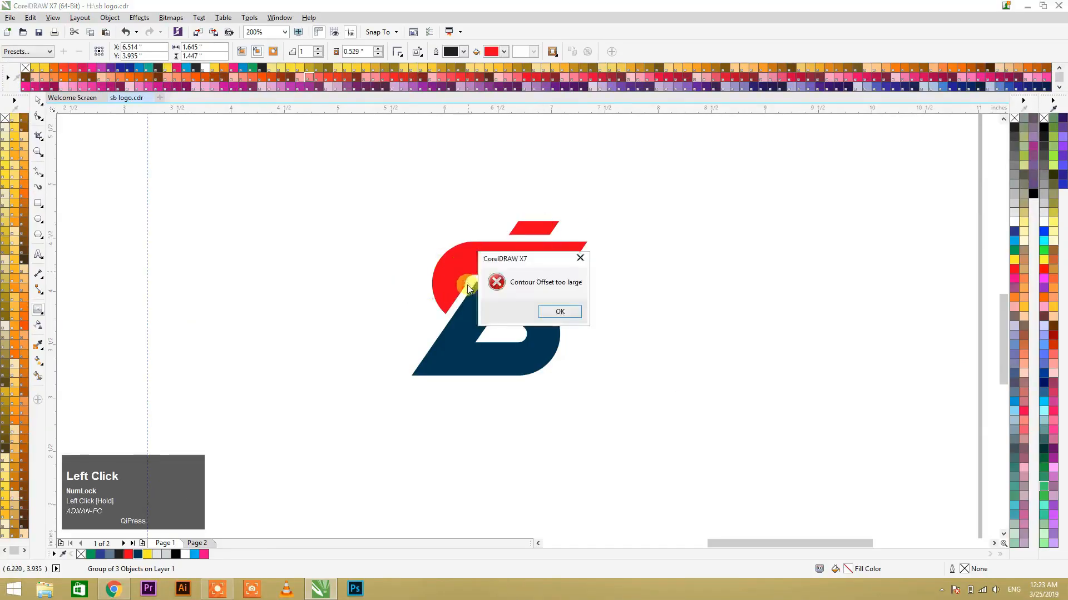
pyautogui.click(563, 317)
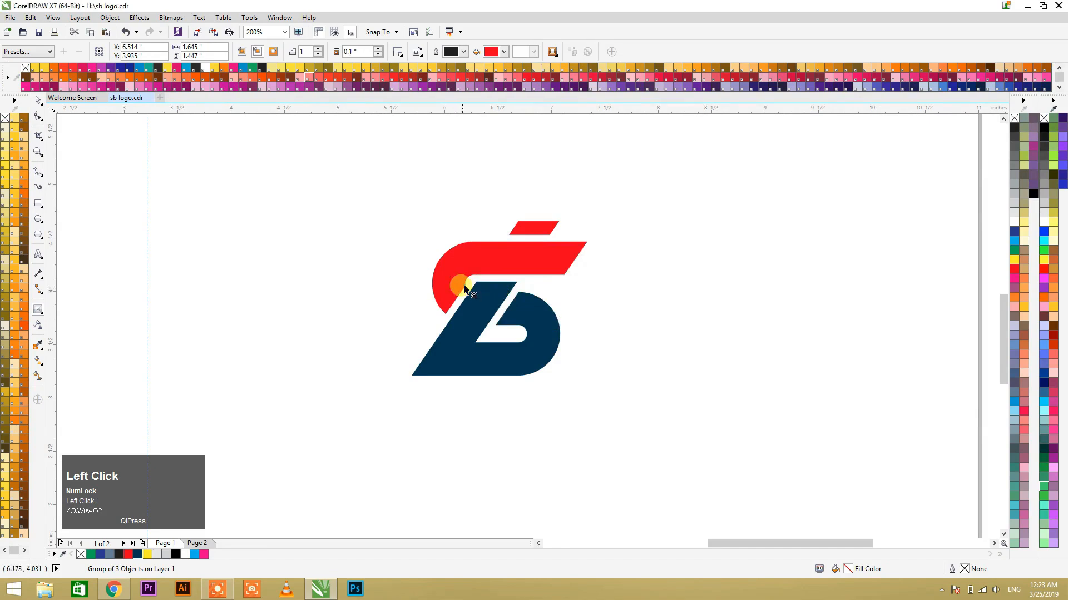
# Step: Apply a one-step inward contour with an offset of about 0.039 inches to the grouped logo
pyautogui.press('space')
pyautogui.click(470, 312)
pyautogui.press('space')
pyautogui.click(445, 296)
pyautogui.moveTo(448, 296); pyautogui.dragTo(569, 371)
pyautogui.click(558, 311)
# Step: Break the logo's contour group apart to separate the inner contour pieces from the original logo
pyautogui.press('space')
pyautogui.press('F2')
pyautogui.moveTo(359, 178); pyautogui.dragTo(688, 480)
pyautogui.rightClick(520, 294)
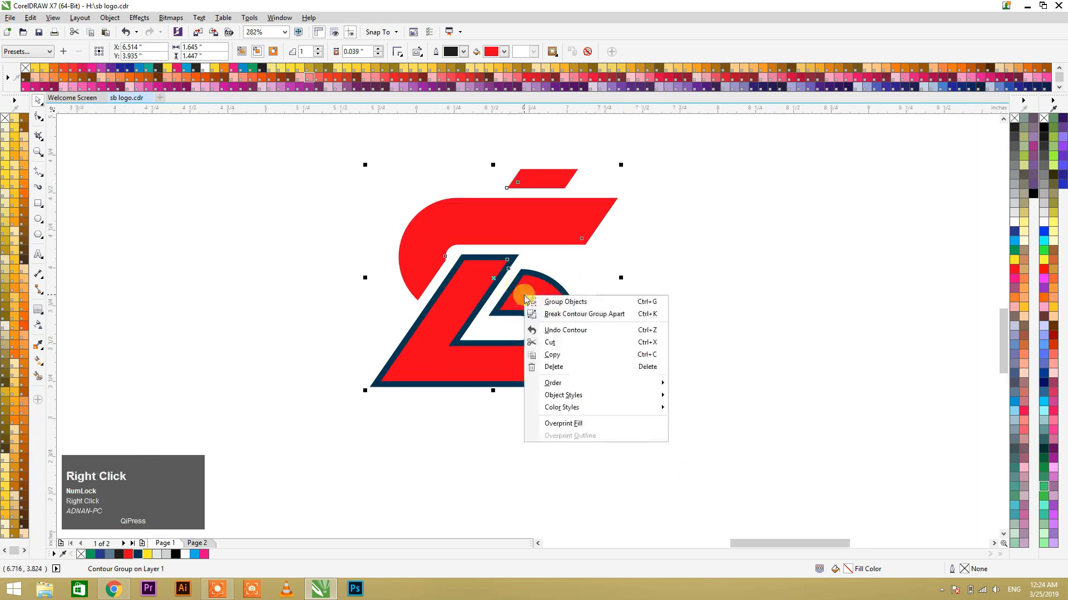
pyautogui.click(556, 315)
# Step: Fill the separated inner contour pieces with white, leaving them in place over the logo
pyautogui.moveTo(459, 305); pyautogui.dragTo(385, 298)
pyautogui.hotkey('ctrl', 'z')
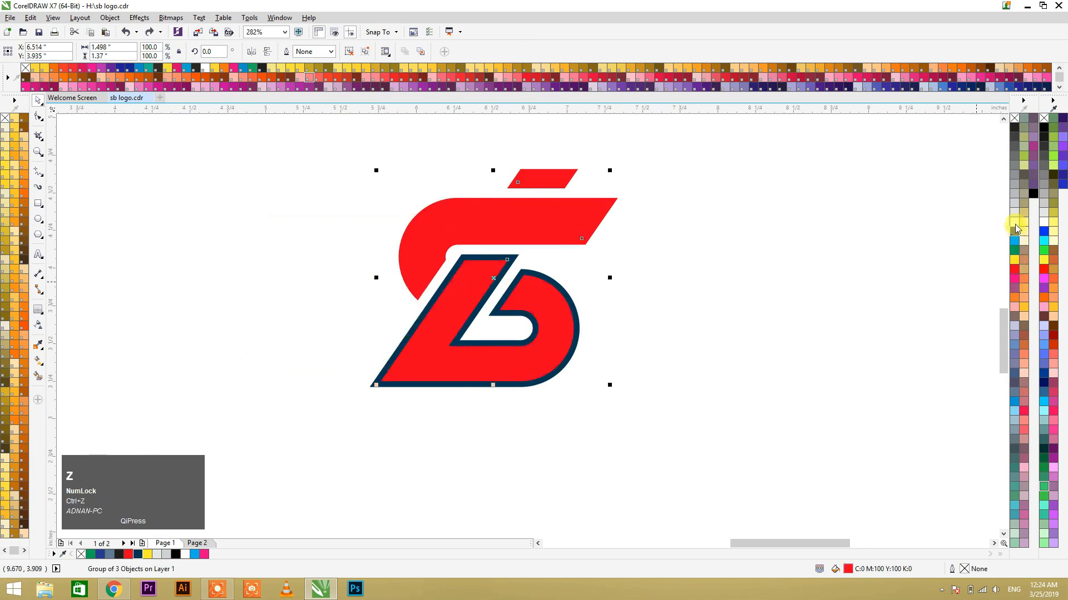
pyautogui.click(697, 292)
pyautogui.click(482, 205)
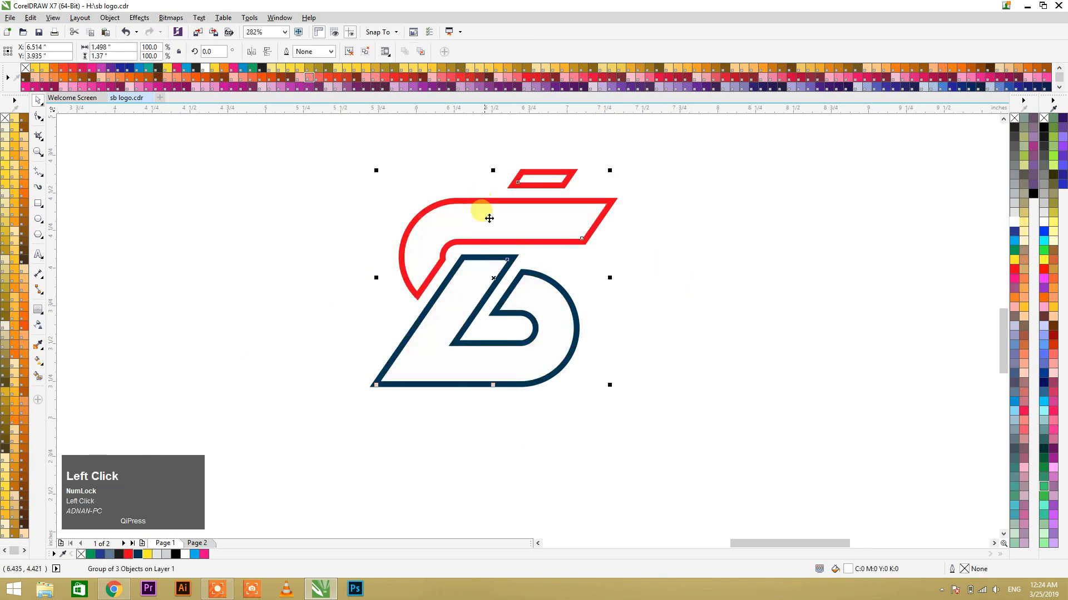
# Step: Ungroup the white inner contour pieces into separate objects and clear the selection
pyautogui.click(349, 51)
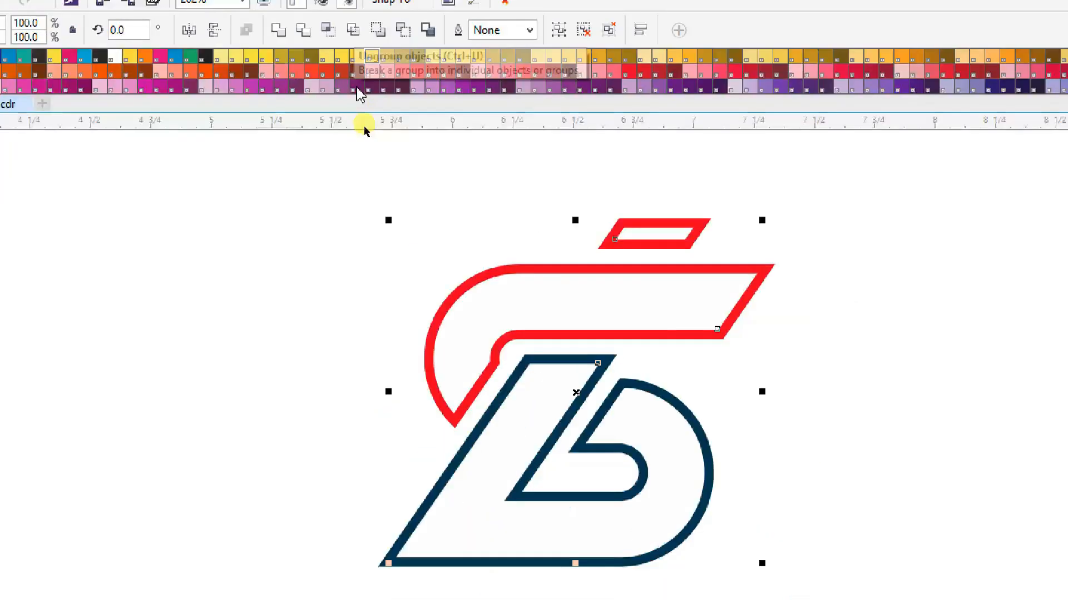
pyautogui.click(377, 237)
pyautogui.moveTo(503, 302); pyautogui.dragTo(811, 294)
pyautogui.moveTo(645, 422); pyautogui.dragTo(809, 472)
pyautogui.moveTo(640, 328); pyautogui.dragTo(640, 328)
pyautogui.hotkey('ctrl', 'z')
pyautogui.hotkey('ctrl', 'z')
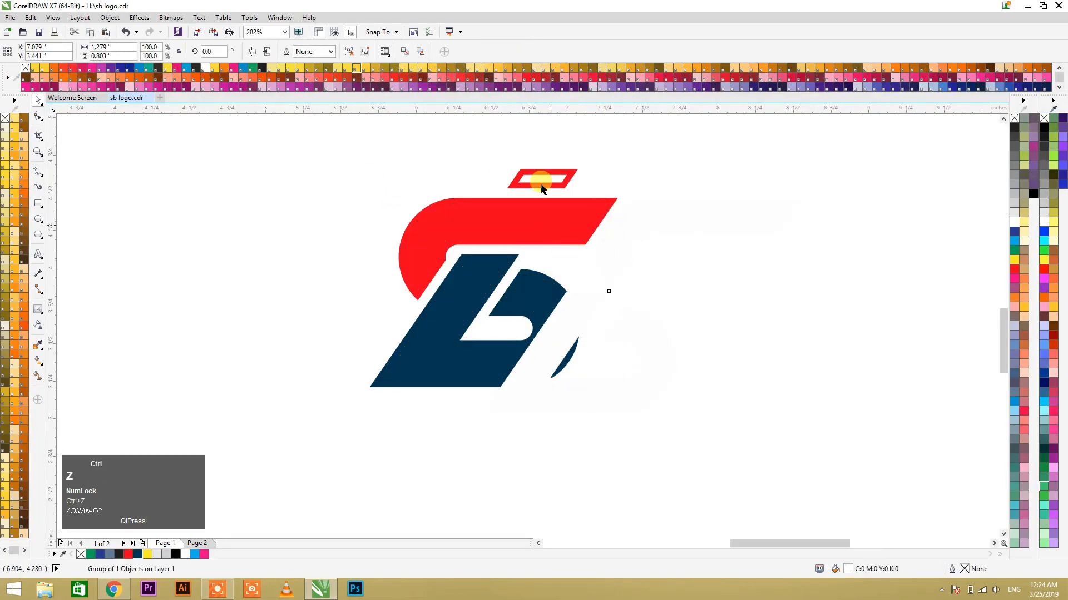
# Step: Apply a linear transparency to the white inner piece of the red S, fading from its lower left towards the upper right
pyautogui.click(620, 200)
pyautogui.click(452, 238)
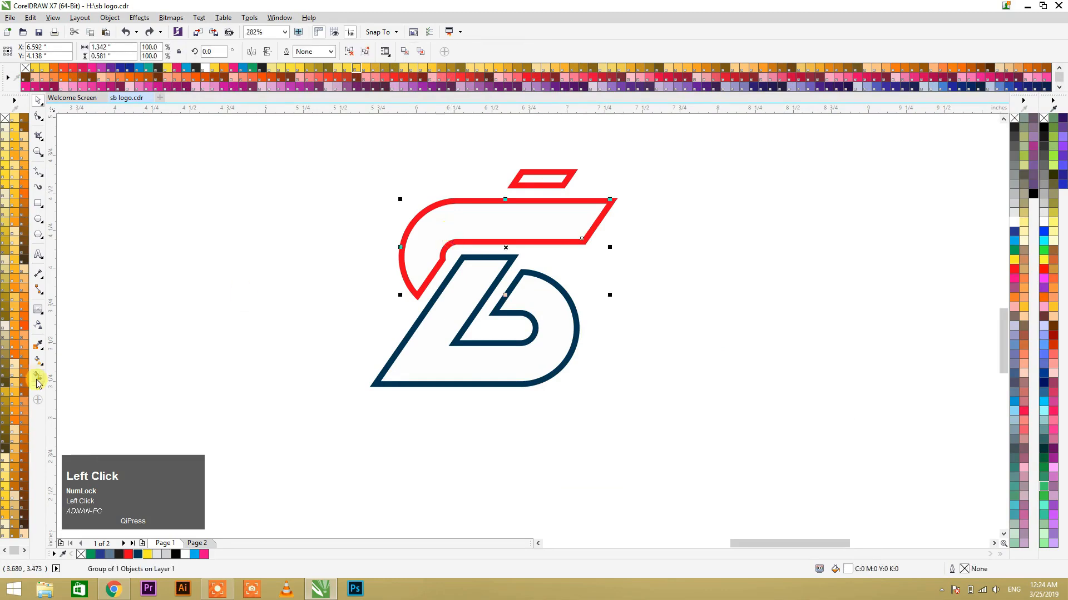
pyautogui.click(38, 327)
pyautogui.moveTo(340, 324); pyautogui.dragTo(525, 214)
pyautogui.moveTo(255, 367); pyautogui.dragTo(365, 422)
# Step: Apply a linear transparency to the white inner piece of the navy B, fading from its lower right towards the upper left
pyautogui.click(425, 353)
pyautogui.moveTo(550, 417); pyautogui.dragTo(420, 275)
pyautogui.moveTo(550, 417); pyautogui.dragTo(612, 480)
pyautogui.moveTo(420, 275); pyautogui.dragTo(503, 295)
pyautogui.press('space')
# Step: Apply a linear transparency to the white inner piece of the small red accent bar, fading softly from its left end to the right
pyautogui.click(543, 180)
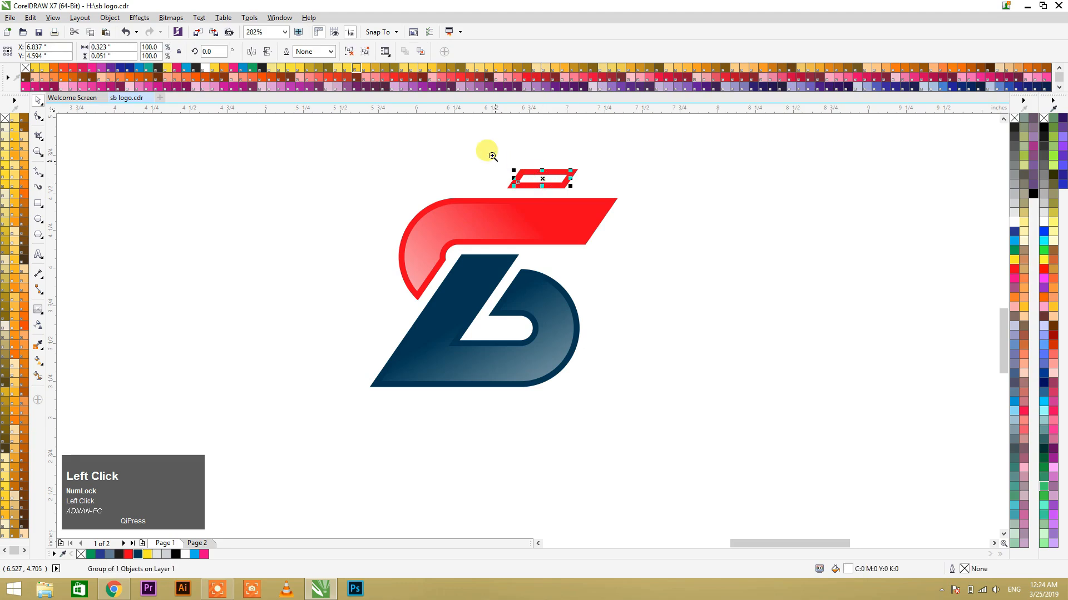
pyautogui.scroll(5, 542, 170)
pyautogui.press('space')
pyautogui.moveTo(283, 279); pyautogui.dragTo(637, 301)
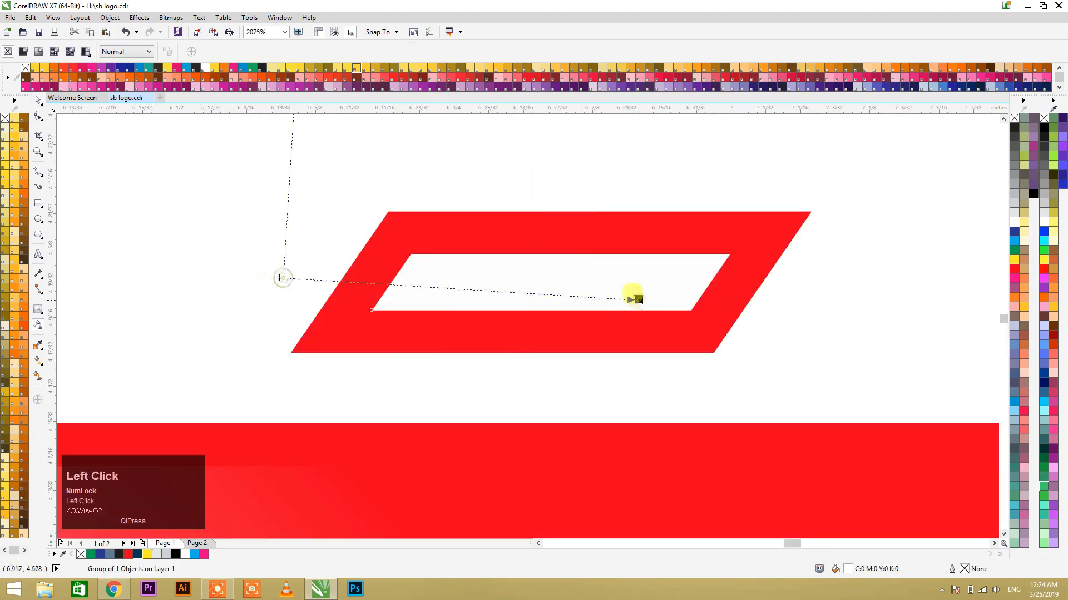
pyautogui.moveTo(421, 353); pyautogui.dragTo(566, 271)
pyautogui.moveTo(421, 355); pyautogui.dragTo(265, 386)
pyautogui.moveTo(426, 336); pyautogui.dragTo(575, 276)
pyautogui.scroll(-1, 575, 288)
pyautogui.scroll(-1, 575, 288)
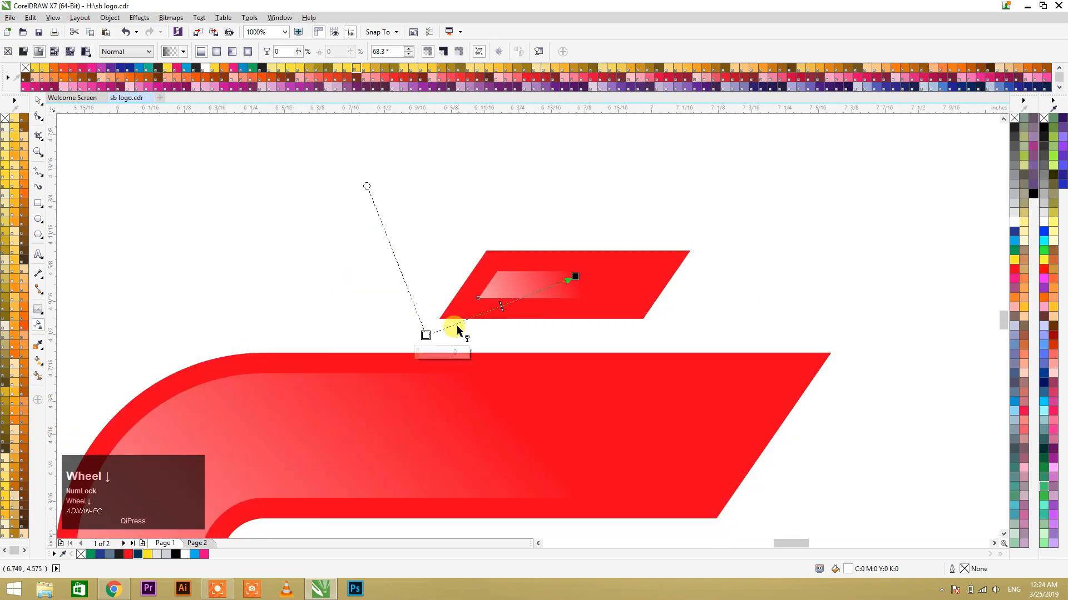
pyautogui.moveTo(423, 333); pyautogui.dragTo(303, 345)
pyautogui.press('space')
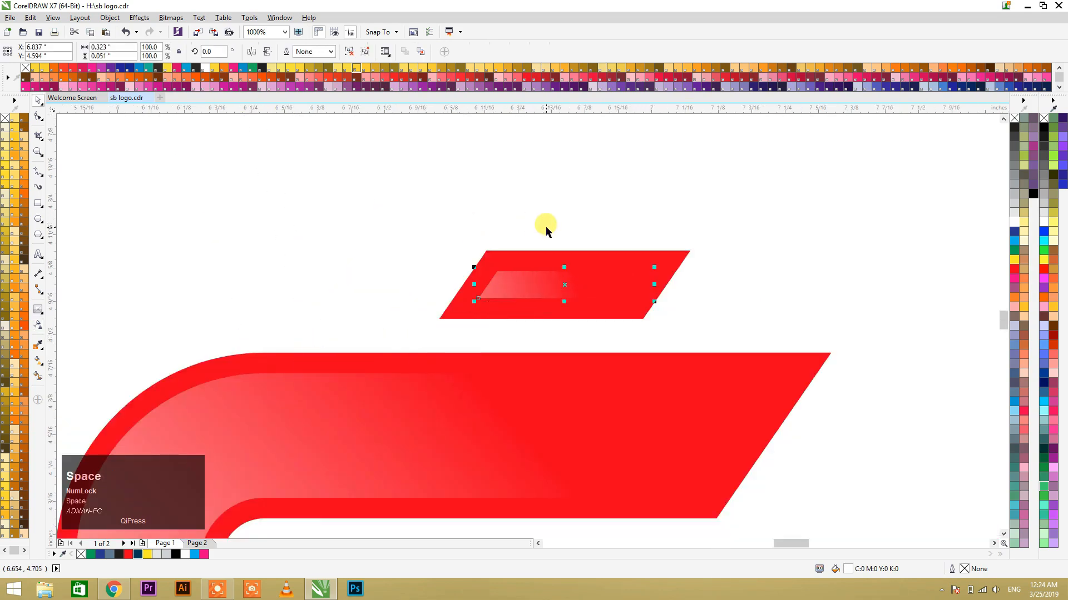
# Step: Duplicate the complete SB logo and place the copy to the right of the original
pyautogui.scroll(-3, 546, 226)
pyautogui.click(341, 203)
pyautogui.moveTo(341, 203); pyautogui.dragTo(662, 469)
pyautogui.scroll(-2, 345, 281)
pyautogui.moveTo(422, 279); pyautogui.dragTo(513, 266)
pyautogui.rightClick(512, 267)
# Step: Rotate the logo copy counterclockwise by about 35.2 degrees so the navy letter's slanted stem stands upright
pyautogui.click(589, 246)
pyautogui.moveTo(587, 238); pyautogui.dragTo(540, 222)
pyautogui.click(618, 328)
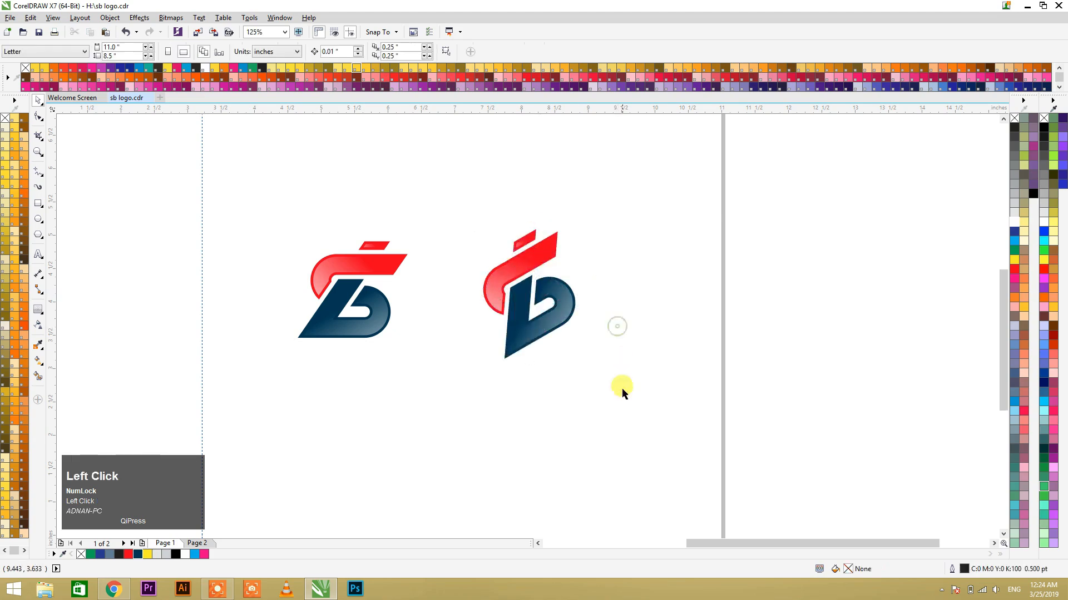
pyautogui.moveTo(622, 392); pyautogui.dragTo(431, 205)
pyautogui.click(550, 248)
pyautogui.moveTo(574, 222); pyautogui.dragTo(574, 222)
pyautogui.click(598, 255)
# Step: Move the rotated logo copy closer to the original, centring it at about X 7.387 and Y 4.106 inches
pyautogui.moveTo(600, 391); pyautogui.dragTo(437, 193)
pyautogui.moveTo(524, 261); pyautogui.dragTo(472, 245)
pyautogui.press('F2')
pyautogui.moveTo(254, 218); pyautogui.dragTo(678, 389)
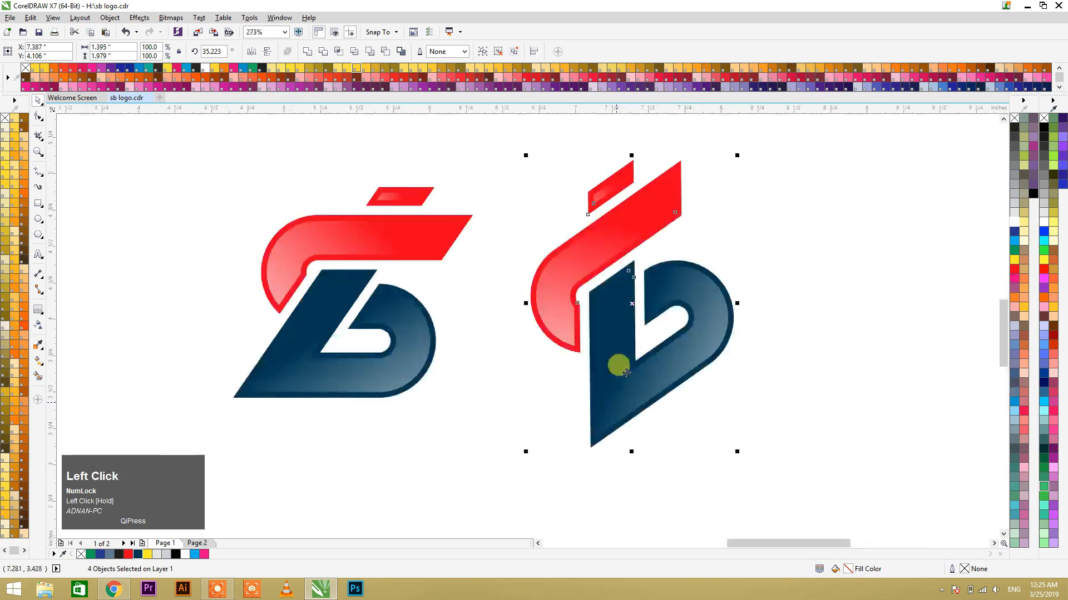
pyautogui.click(777, 373)
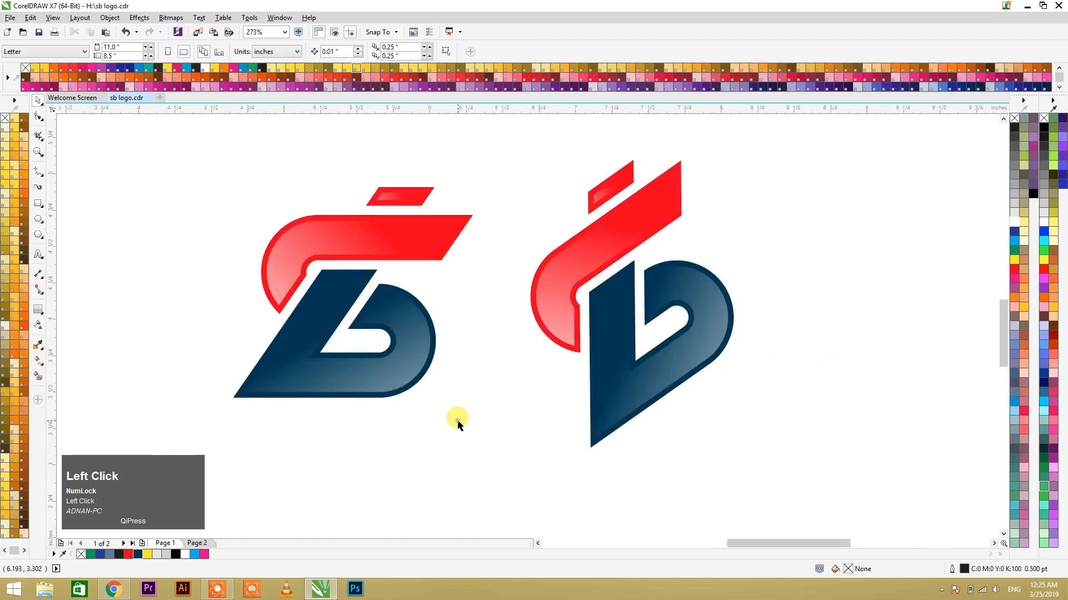
# Step: Shift the original logo slightly left, then add a vertically mirrored copy directly beneath it as a group
pyautogui.scroll(-2, 324, 311)
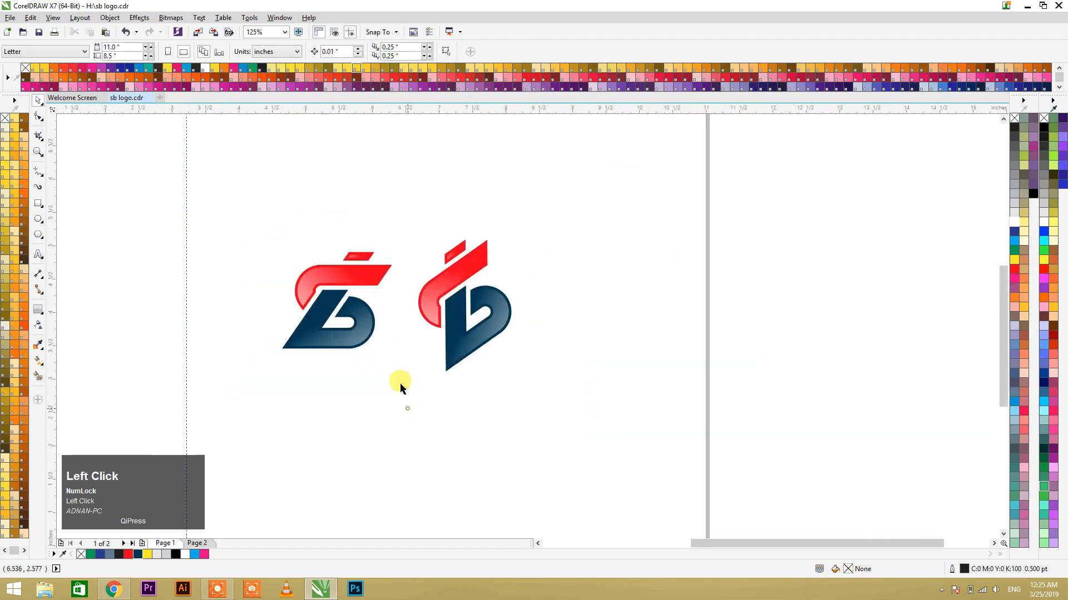
pyautogui.moveTo(408, 409); pyautogui.dragTo(198, 195)
pyautogui.moveTo(345, 276); pyautogui.dragTo(288, 367)
pyautogui.rightClick(288, 366)
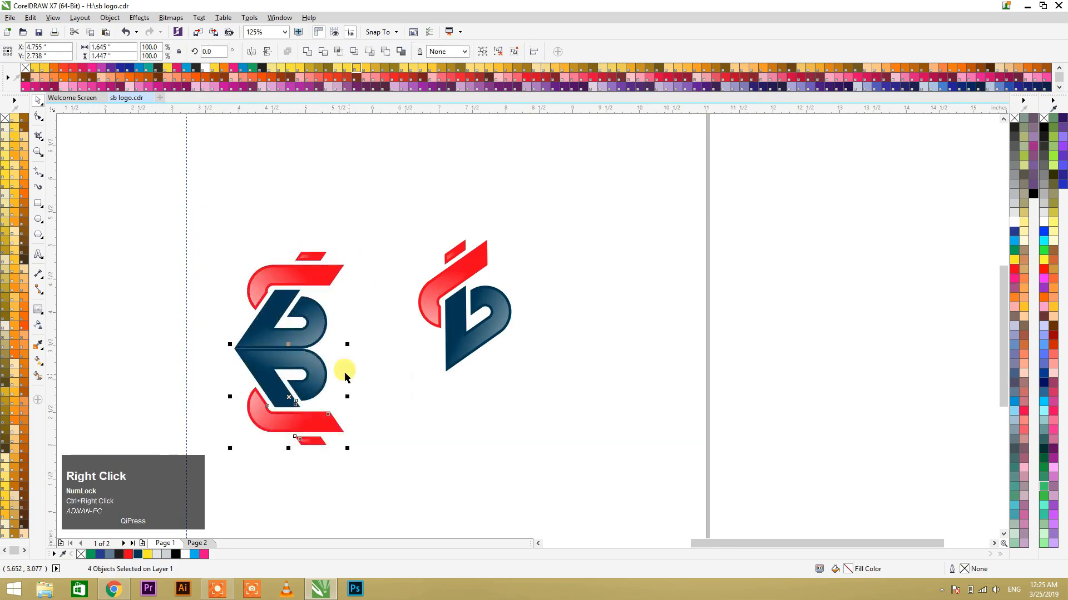
pyautogui.hotkey('ctrl', 'g')
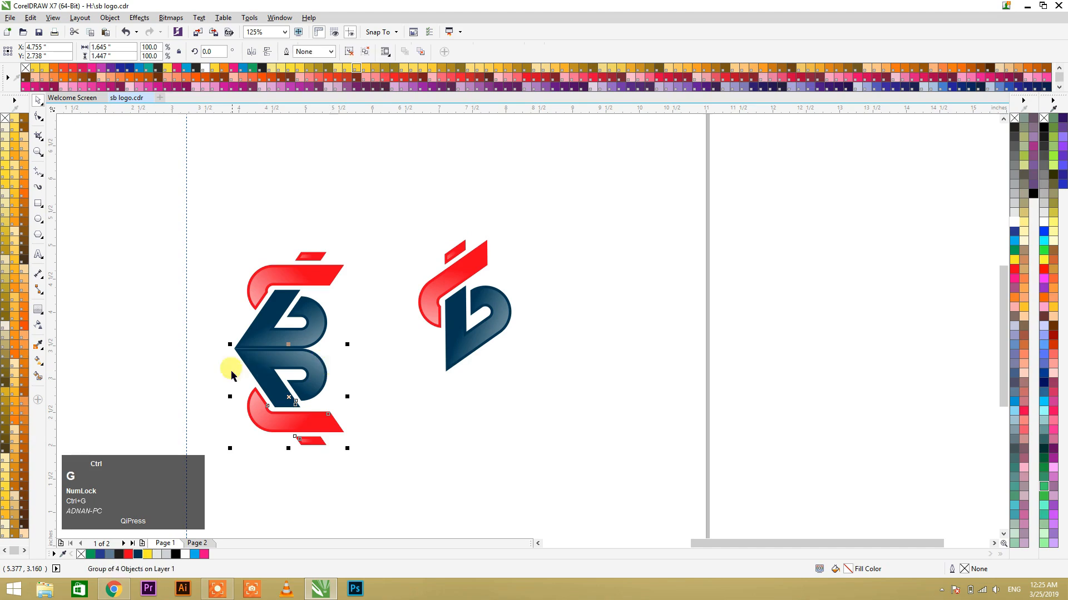
pyautogui.click(37, 326)
pyautogui.click(288, 351)
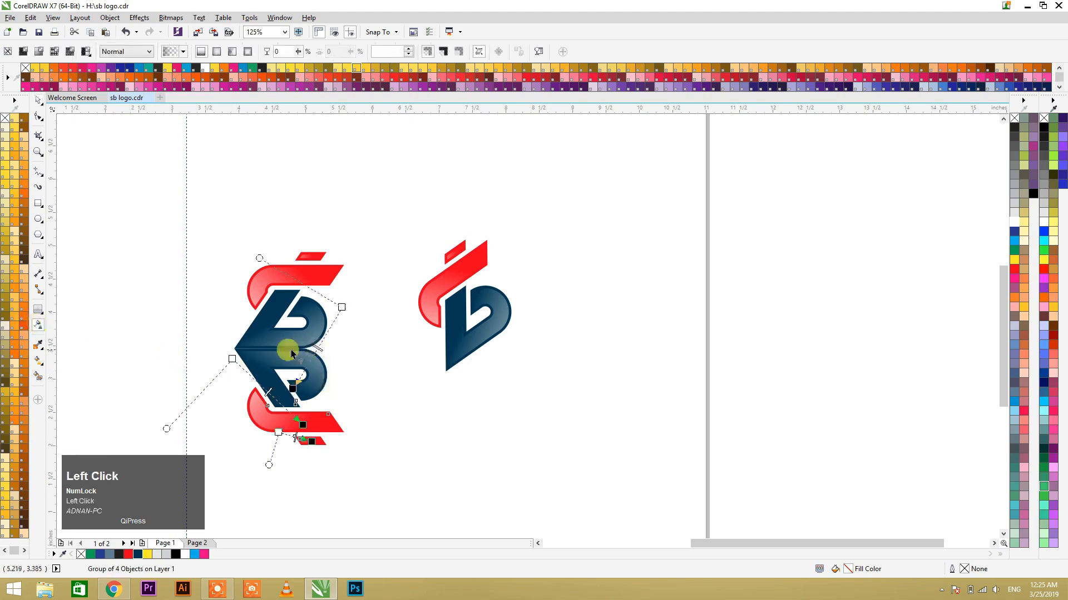
pyautogui.press('space')
pyautogui.click(287, 355)
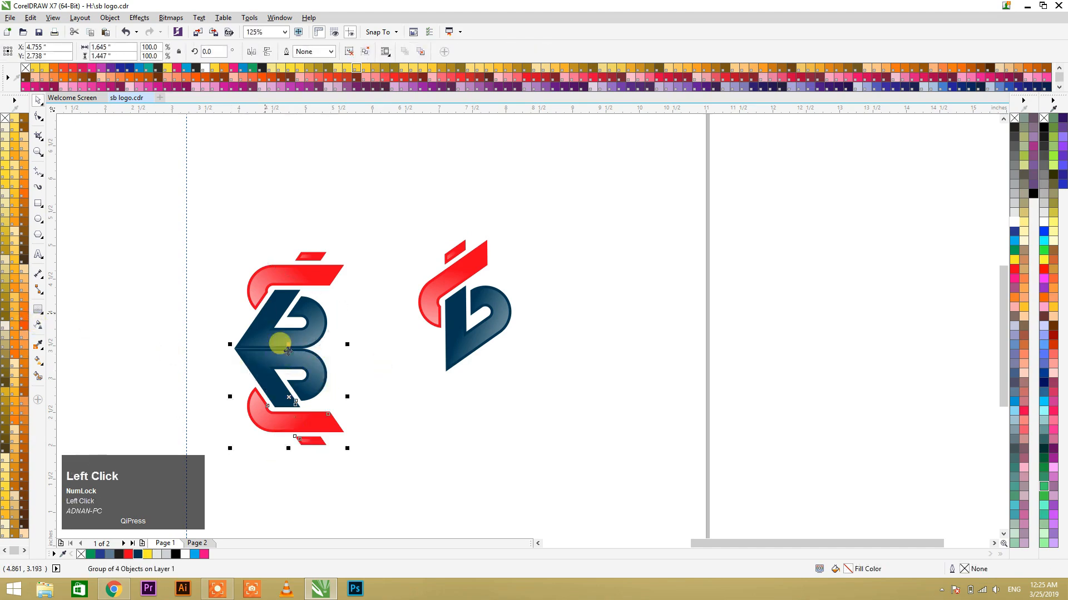
pyautogui.moveTo(289, 362); pyautogui.dragTo(287, 374)
pyautogui.hotkey('ctrl', 'z')
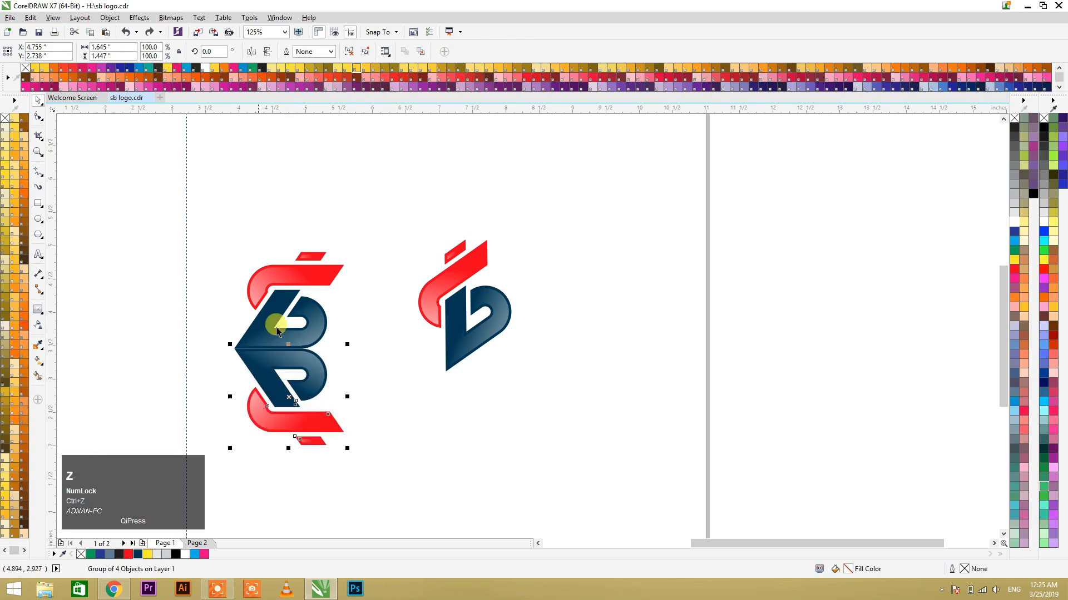
# Step: Convert the mirrored logo group to a 300 dpi CMYK Color (32-bit) bitmap with anti-aliasing and a transparent background
pyautogui.click(168, 18)
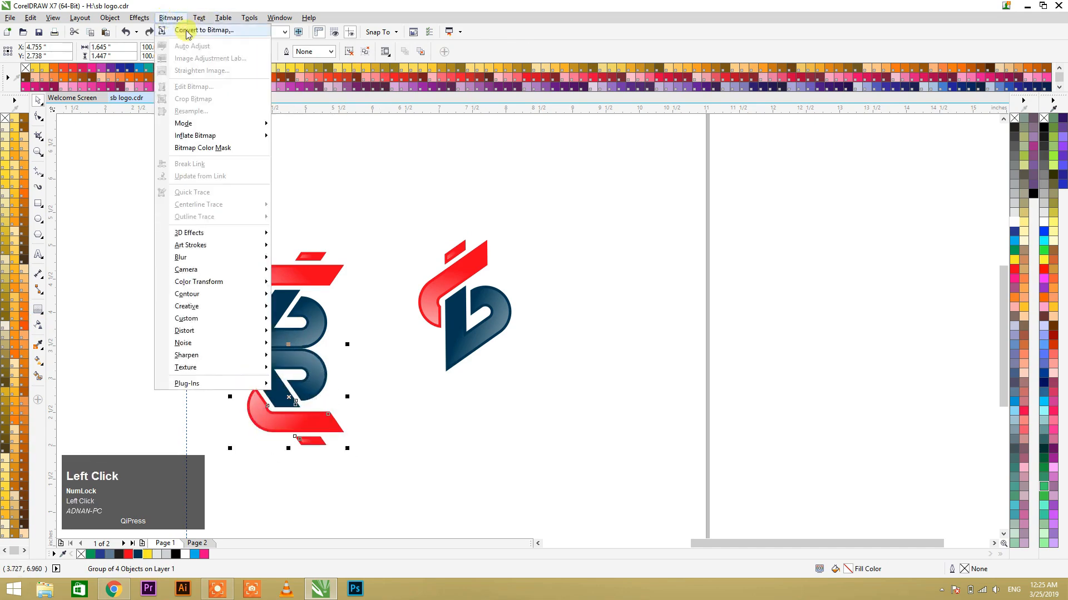
pyautogui.click(184, 31)
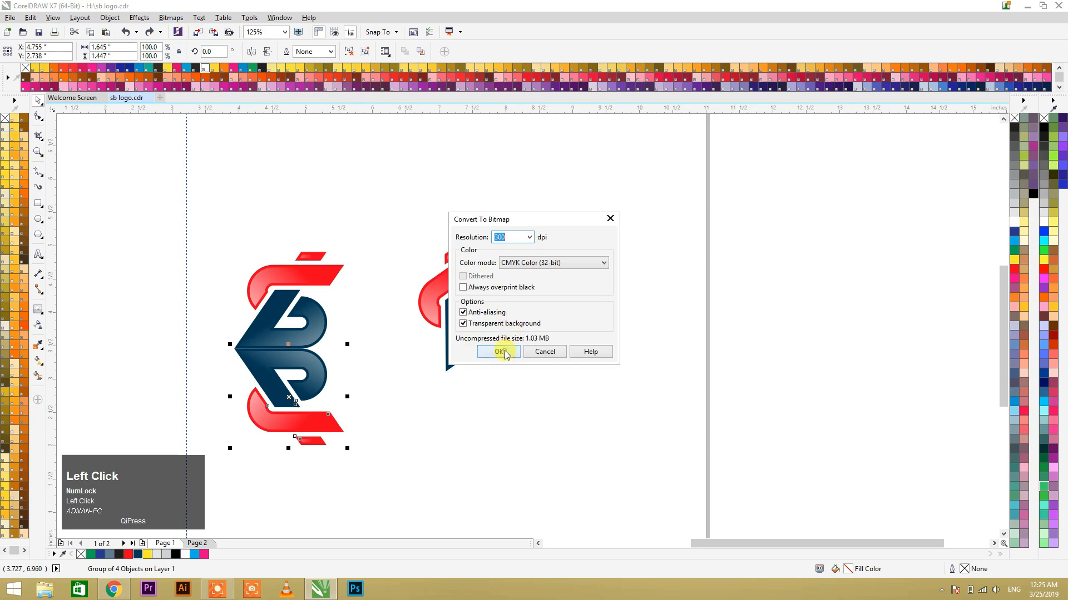
pyautogui.click(500, 352)
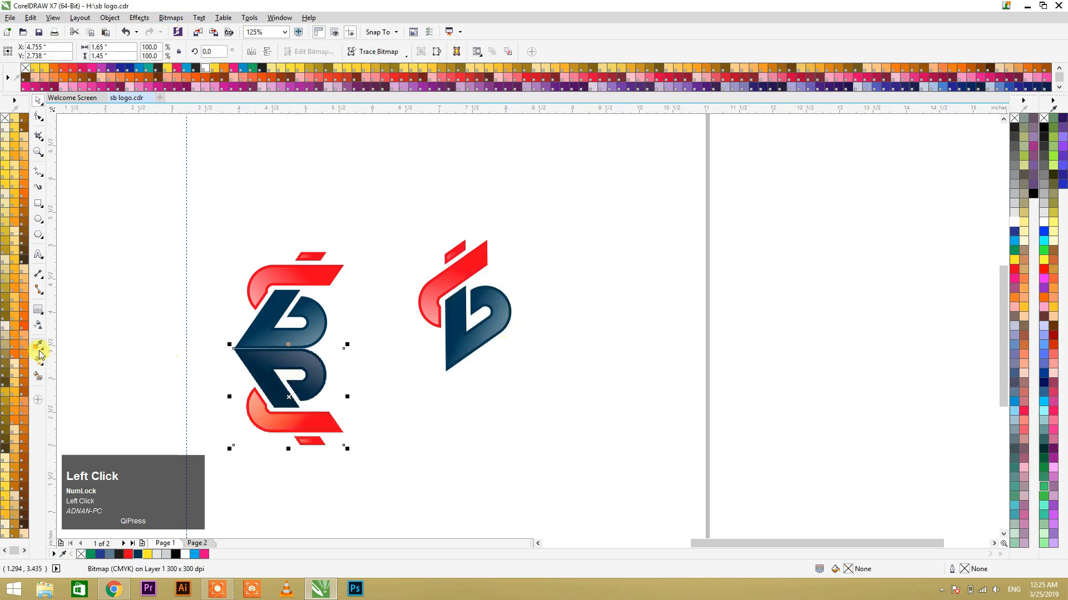
# Step: Apply a near-vertical linear transparency to the mirrored bitmap so it fades out downward as a reflection beneath the logo
pyautogui.click(38, 328)
pyautogui.moveTo(269, 312); pyautogui.dragTo(268, 382)
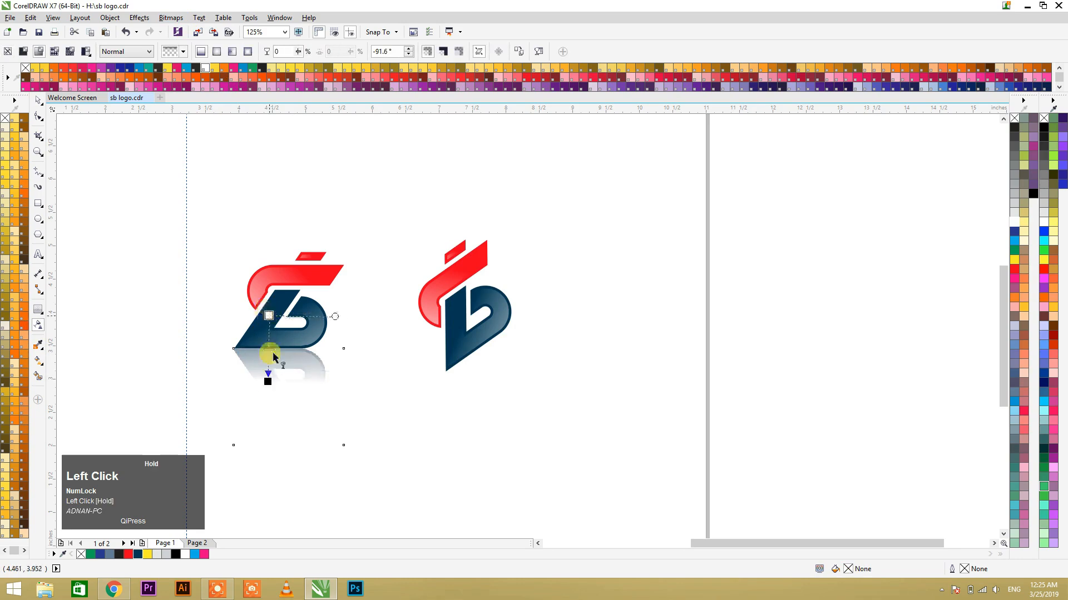
pyautogui.moveTo(267, 381); pyautogui.dragTo(268, 381)
pyautogui.moveTo(266, 312); pyautogui.dragTo(266, 319)
pyautogui.click(431, 414)
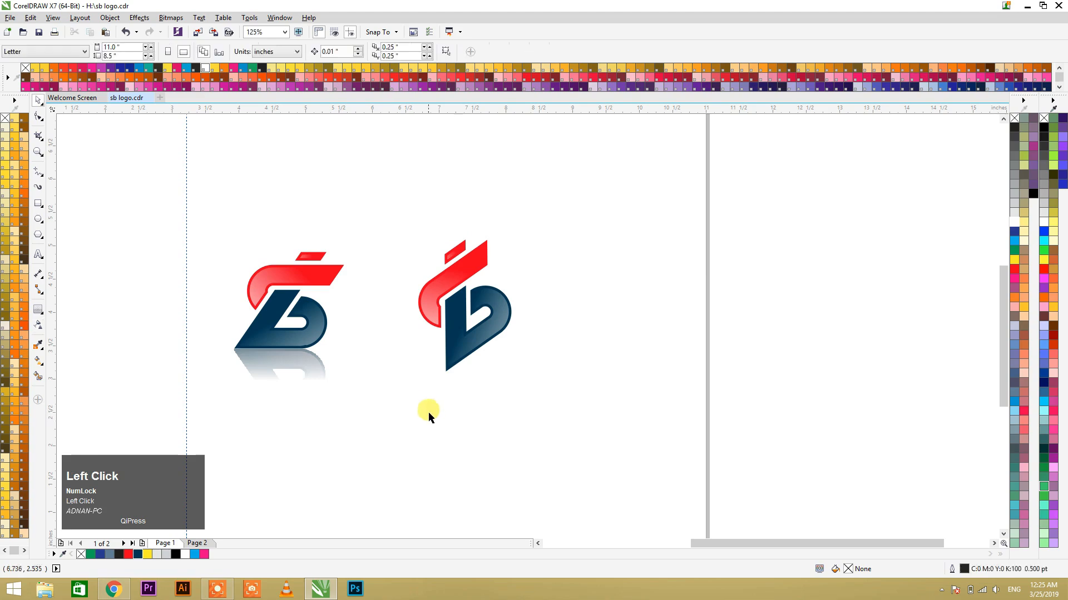
# Step: Move the rotated logo slightly farther right, to about X 7.612 and Y 4.148 inches
pyautogui.moveTo(565, 429); pyautogui.dragTo(375, 218)
pyautogui.moveTo(456, 269); pyautogui.dragTo(470, 267)
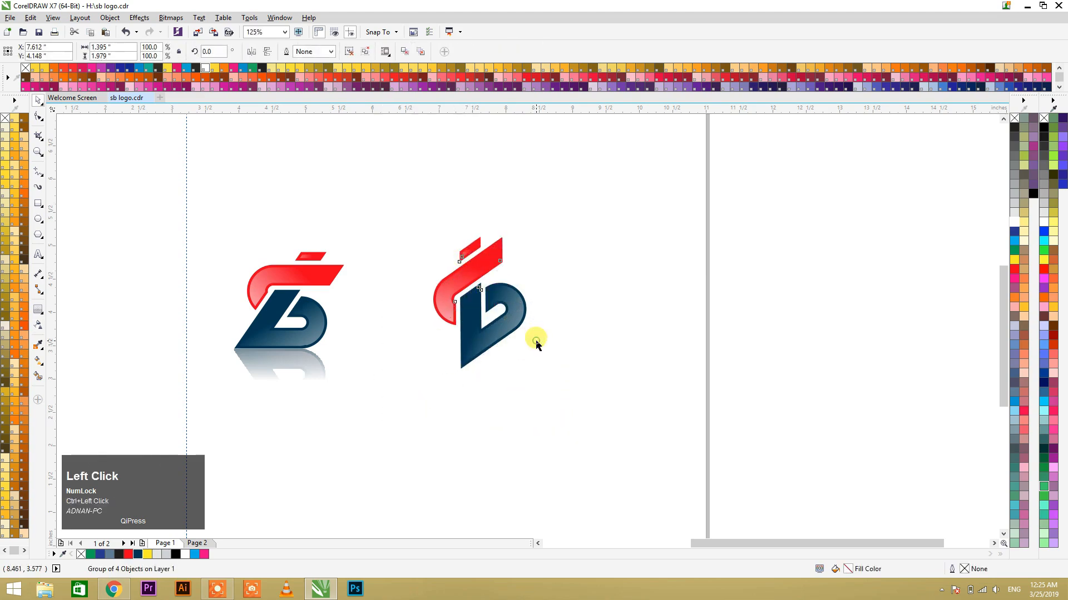
pyautogui.click(403, 321)
# Step: Examine the reflected logo and the rotated logo side by side and in close-up
pyautogui.scroll(-1, 404, 321)
pyautogui.click(393, 342)
pyautogui.press('F2')
pyautogui.moveTo(274, 258); pyautogui.dragTo(474, 407)
pyautogui.moveTo(530, 430); pyautogui.dragTo(529, 430)
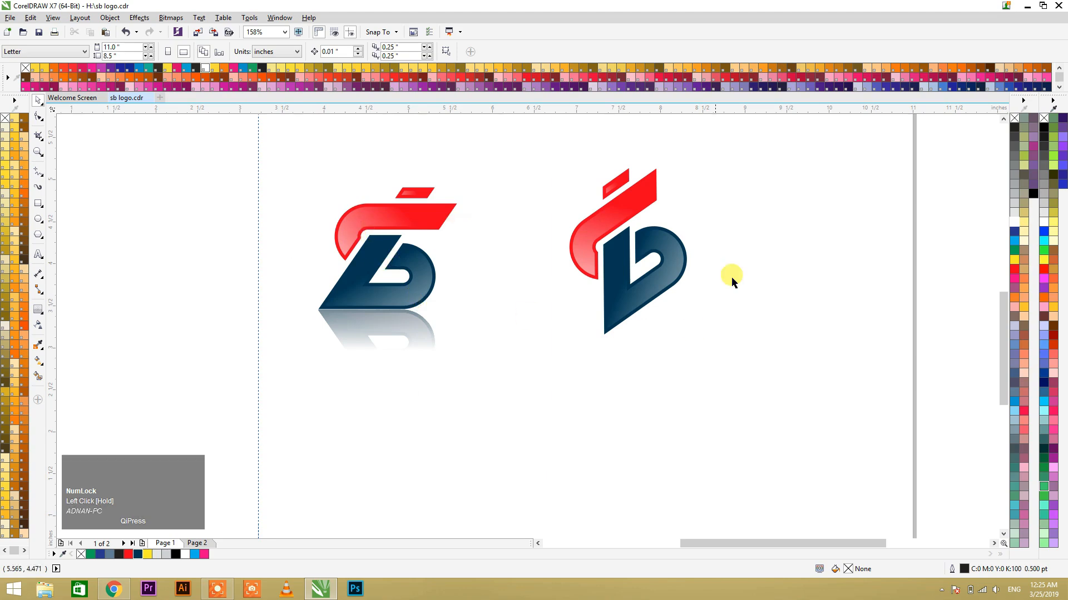
pyautogui.scroll(-2, 377, 260)
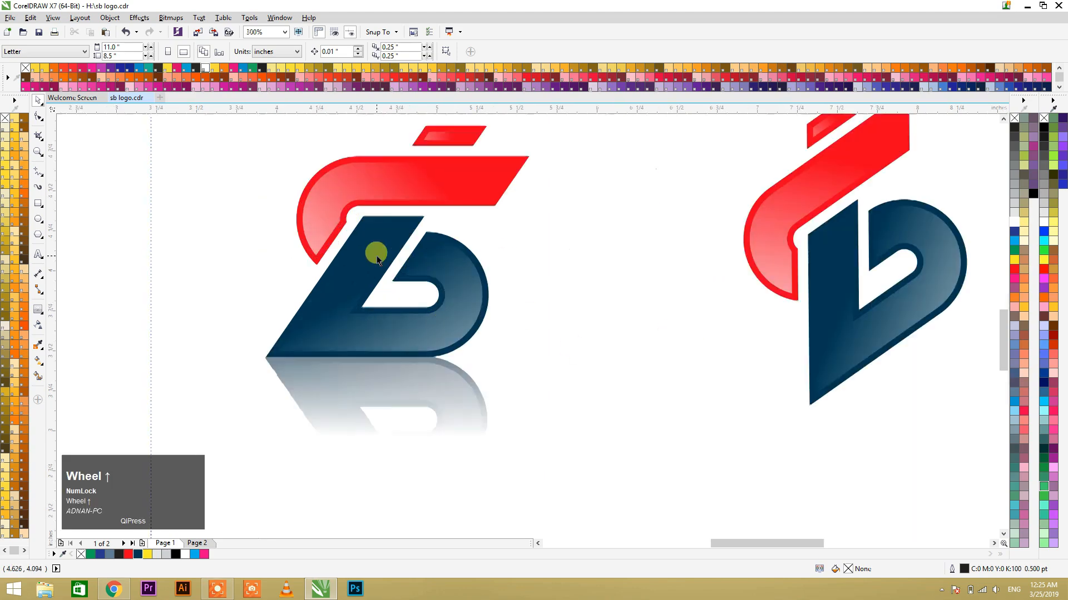
pyautogui.scroll(1, 377, 261)
pyautogui.click(274, 174)
pyautogui.press('F2')
pyautogui.moveTo(267, 151); pyautogui.dragTo(735, 428)
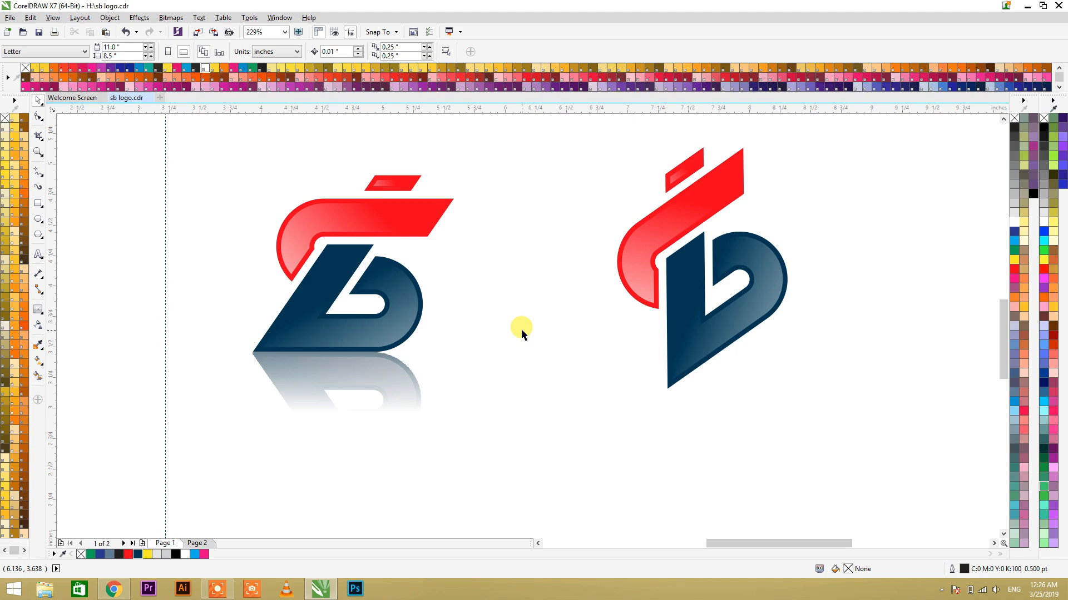
# Step: Delete the vertical guideline beside the reflected logo
pyautogui.press('F4')
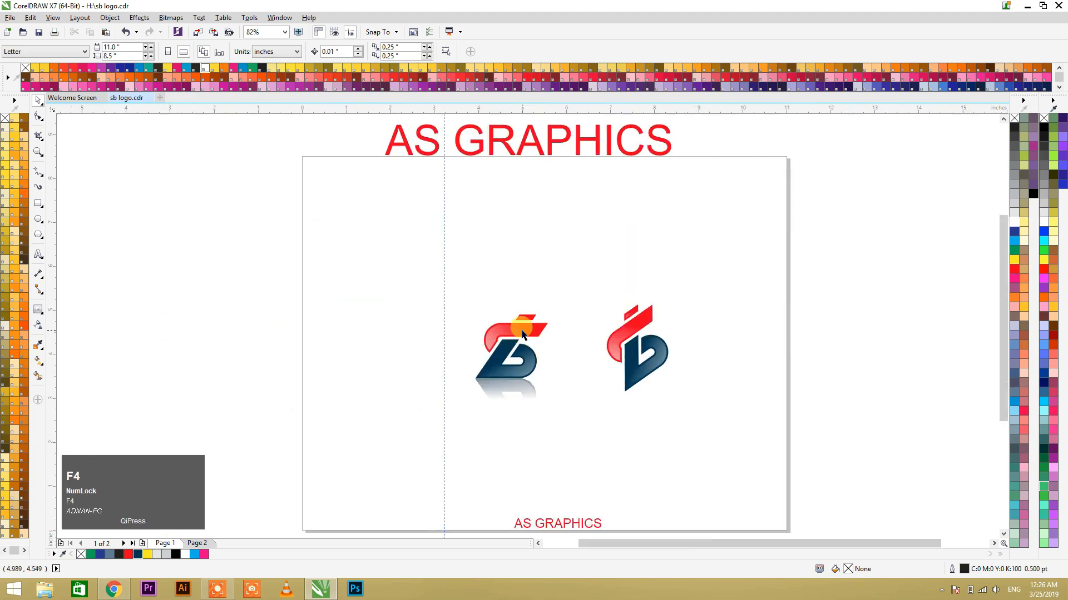
pyautogui.press('F2')
pyautogui.moveTo(432, 275); pyautogui.dragTo(758, 477)
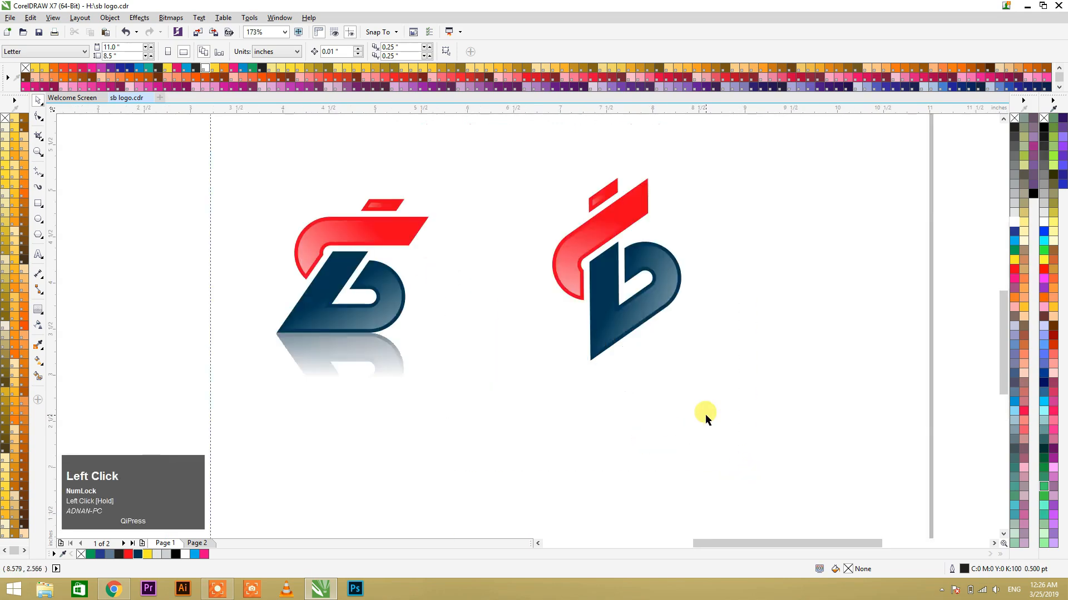
pyautogui.click(209, 381)
pyautogui.press('Delete')
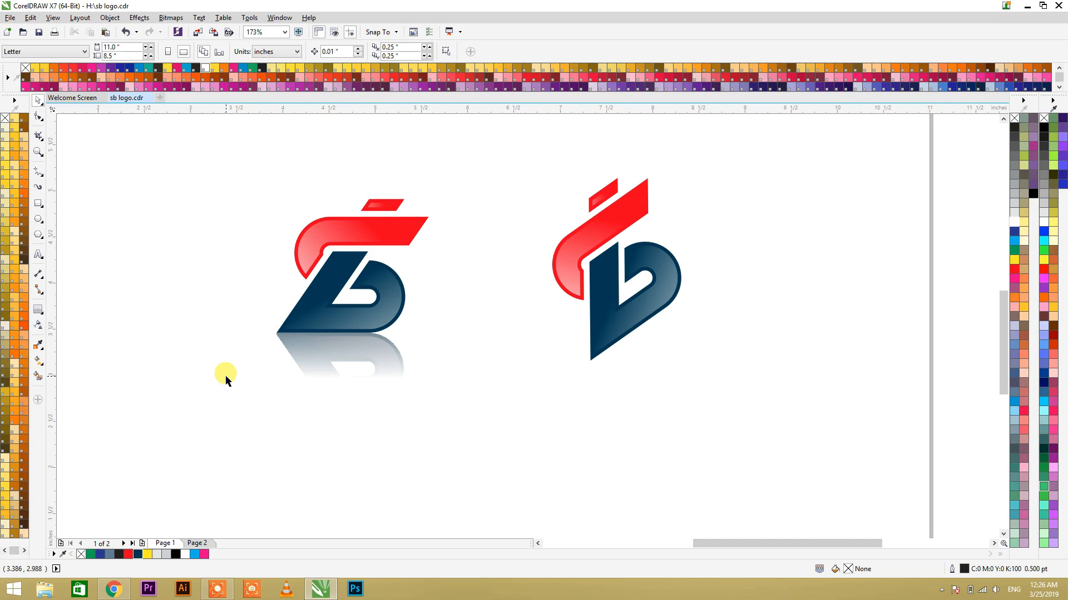
# Step: Switch to Chrome and select the YouTube page's address for replacement
pyautogui.click(113, 589)
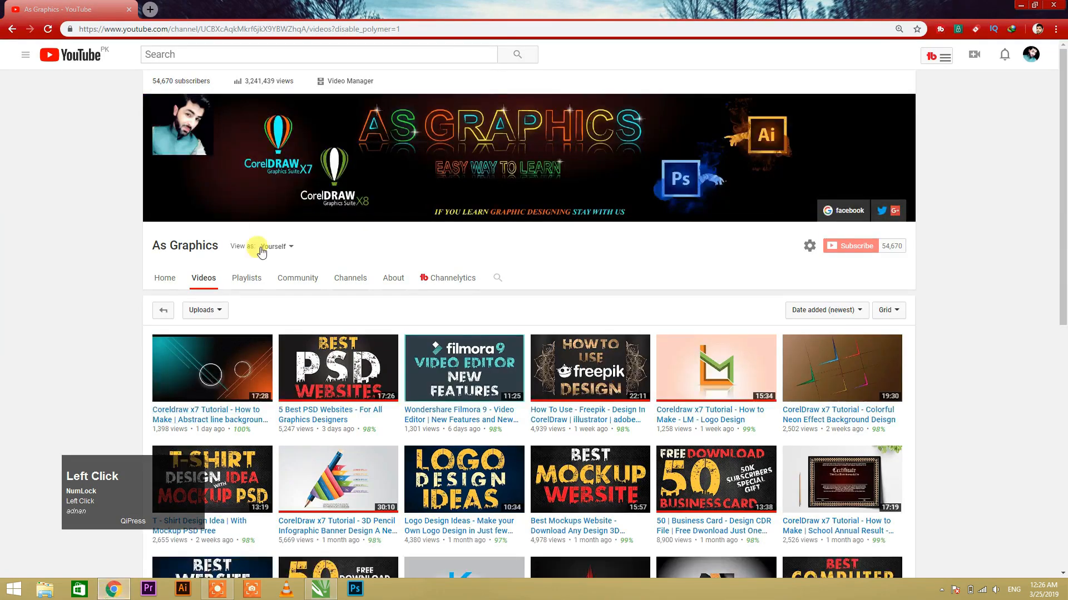
pyautogui.click(216, 31)
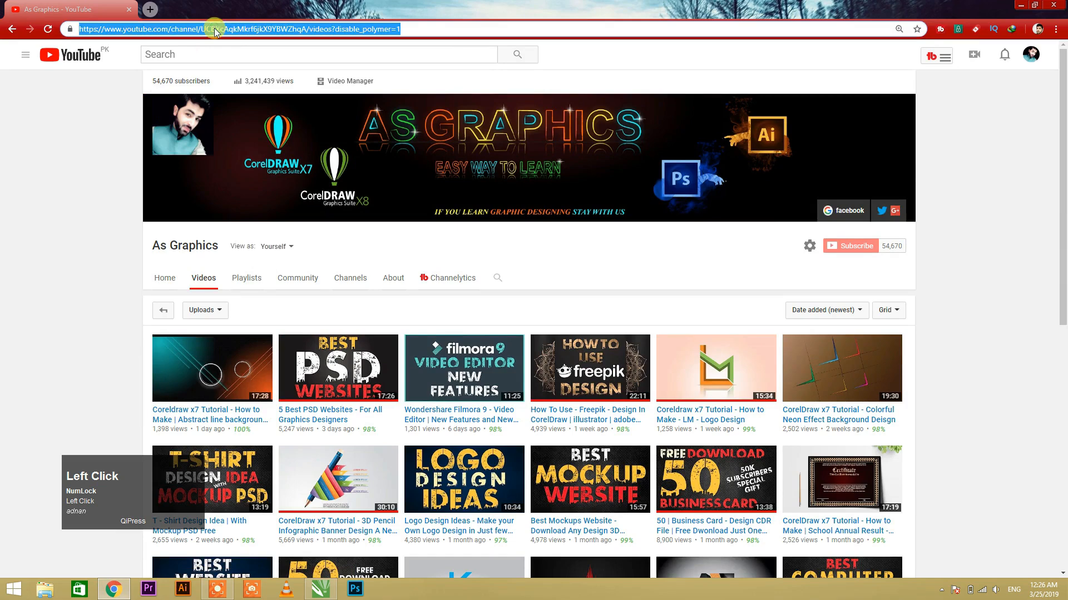
pyautogui.write('t')
pyautogui.press('Down')
pyautogui.press('Down')
pyautogui.press('Down')
pyautogui.press('Down')
pyautogui.hotkey('ctrl', 'a')
pyautogui.press('BackSpace')
# Step: Open the AS GRAPHICS POINT YouTube channel from the address suggestions for "y"
pyautogui.write('y')
pyautogui.press('Down')
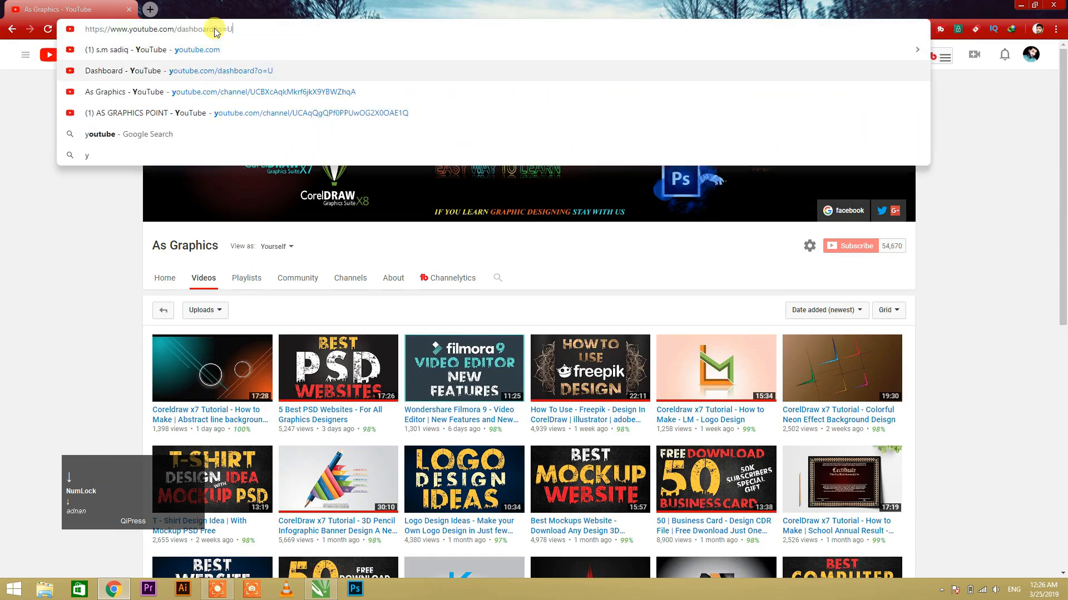
pyautogui.press('Down')
pyautogui.press('Down')
pyautogui.press('Return')
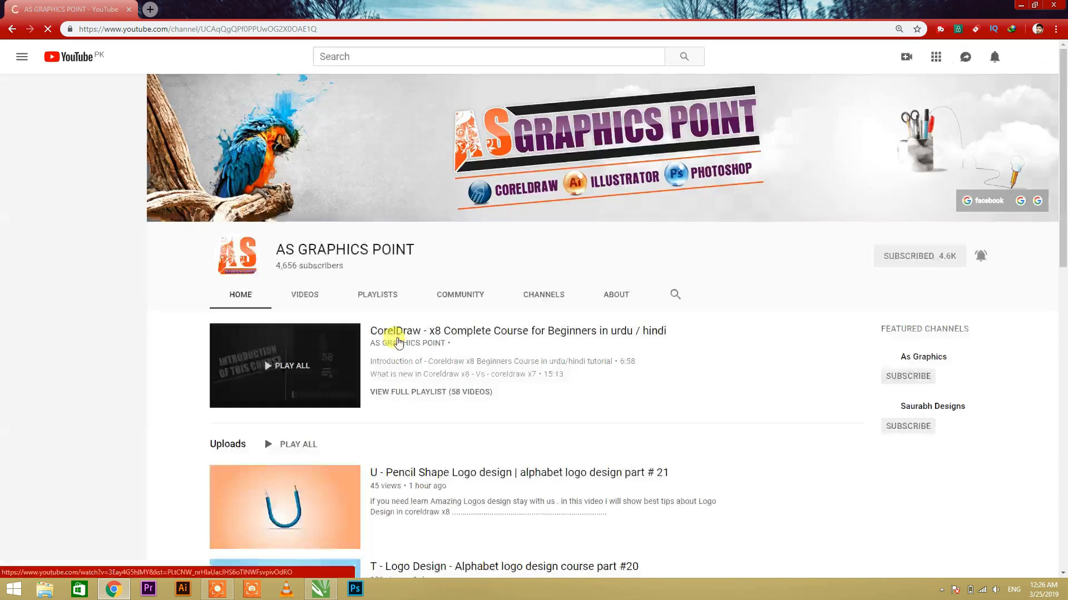
# Step: Open the channel's uploaded videos and look through the alphabet logo design course entries
pyautogui.click(306, 299)
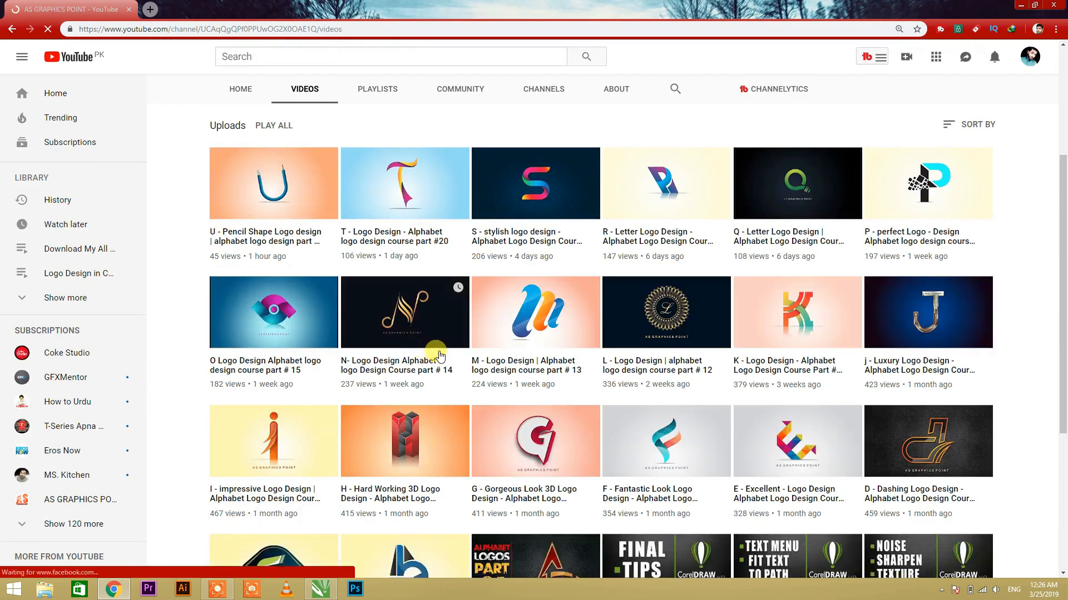
pyautogui.scroll(-2, 432, 356)
pyautogui.scroll(-2, 439, 356)
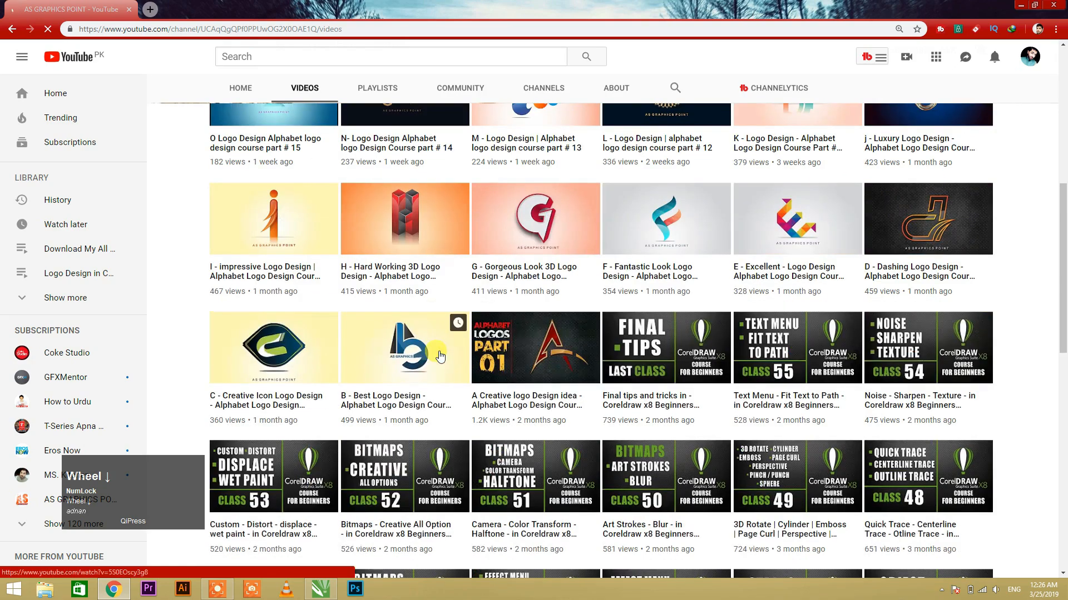
pyautogui.scroll(5, 440, 356)
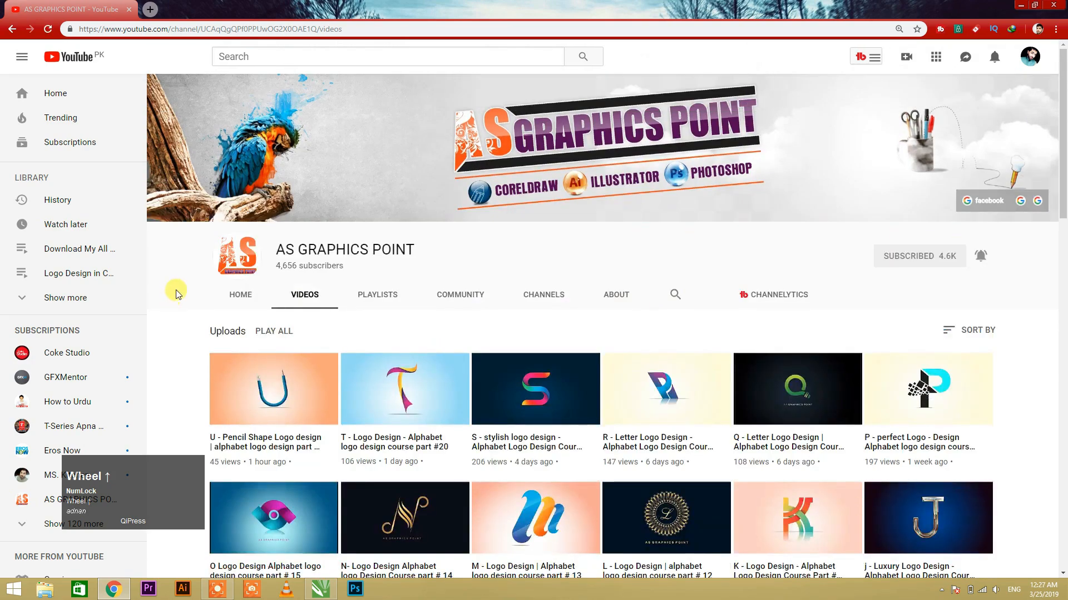
# Step: Switch back to CorelDRAW to show the two logo versions with nothing selected
pyautogui.click(320, 591)
pyautogui.click(419, 414)
pyautogui.click(478, 437)
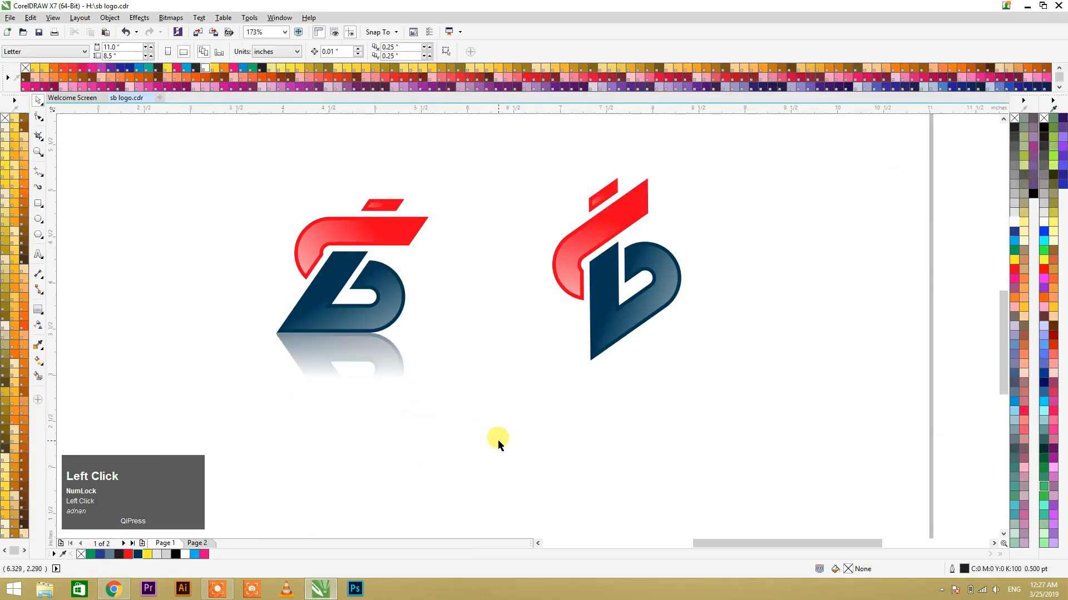